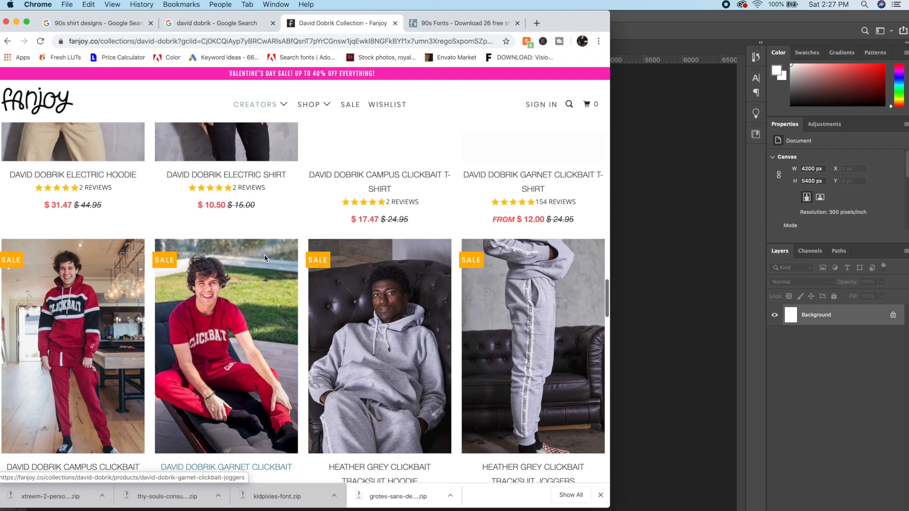
Browse the David Dobrik collection on Fanjoy, examining the lettering, graphics and colours of the shirts and hoodies
scroll(231, 335, up, 6)
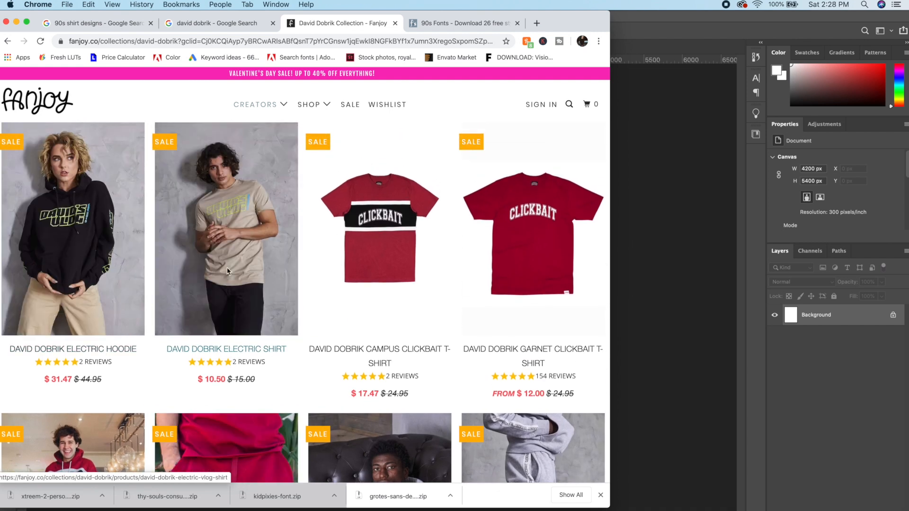
scroll(237, 272, down, 15)
scroll(246, 272, up, 1)
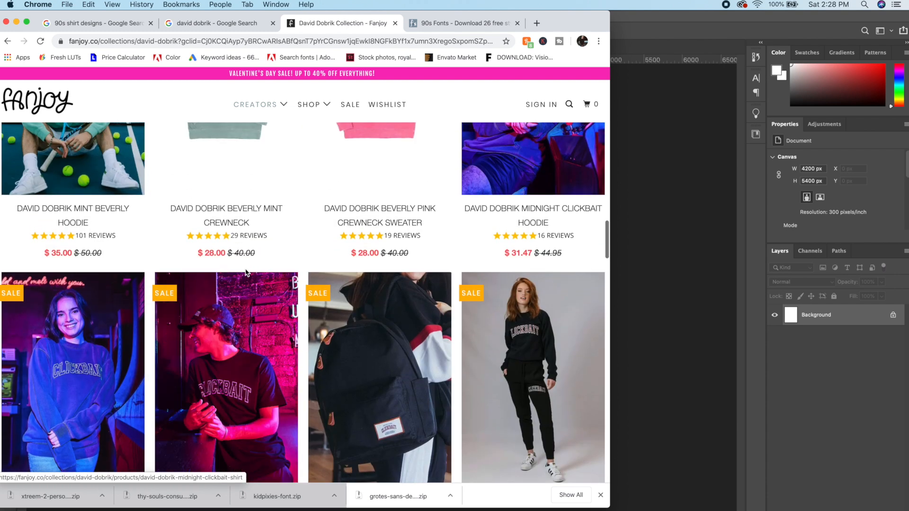
scroll(246, 272, up, 6)
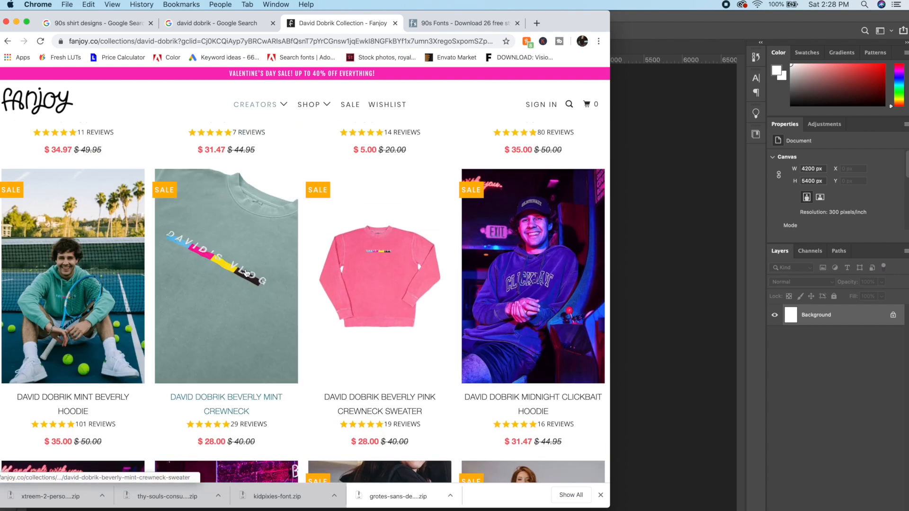
scroll(246, 273, up, 6)
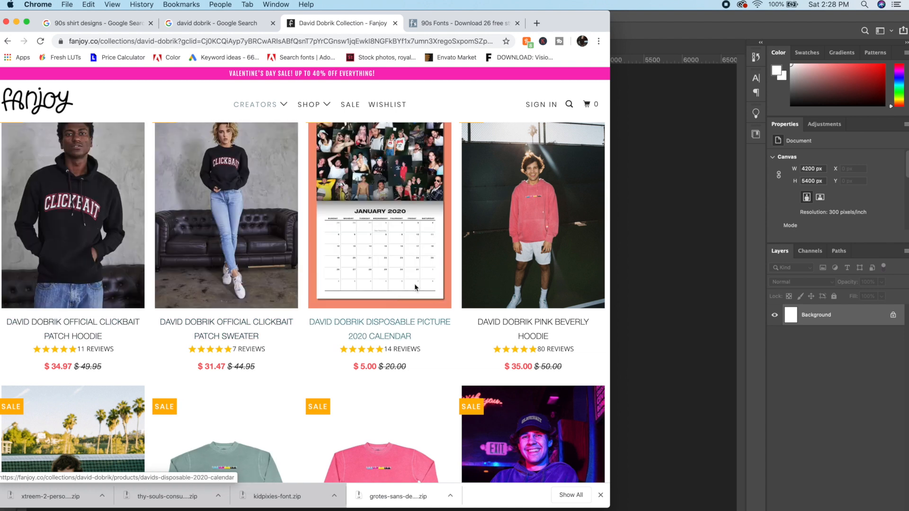
scroll(428, 379, up, 1)
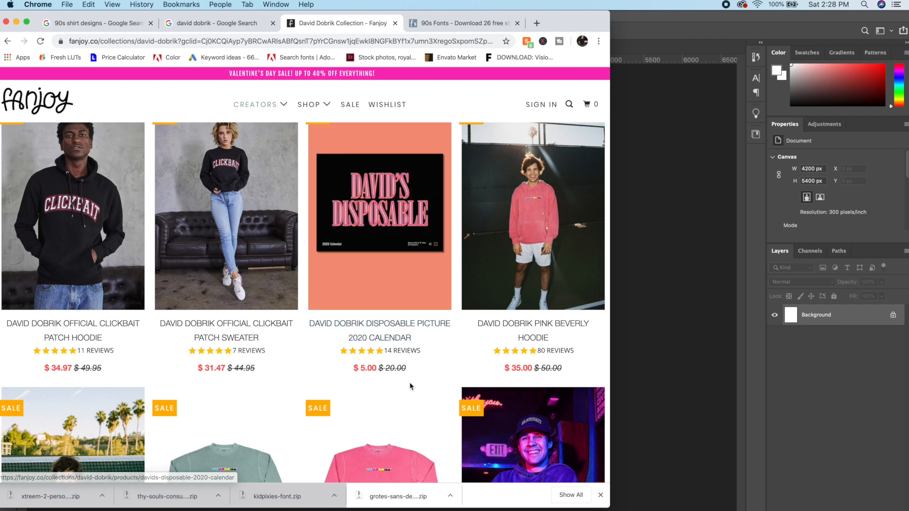
scroll(453, 362, down, 6)
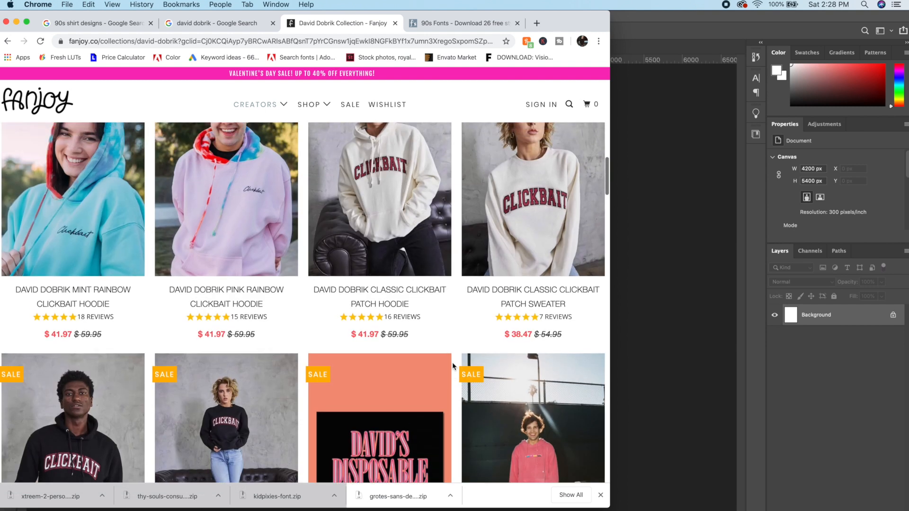
scroll(436, 355, up, 2)
scroll(379, 341, up, 5)
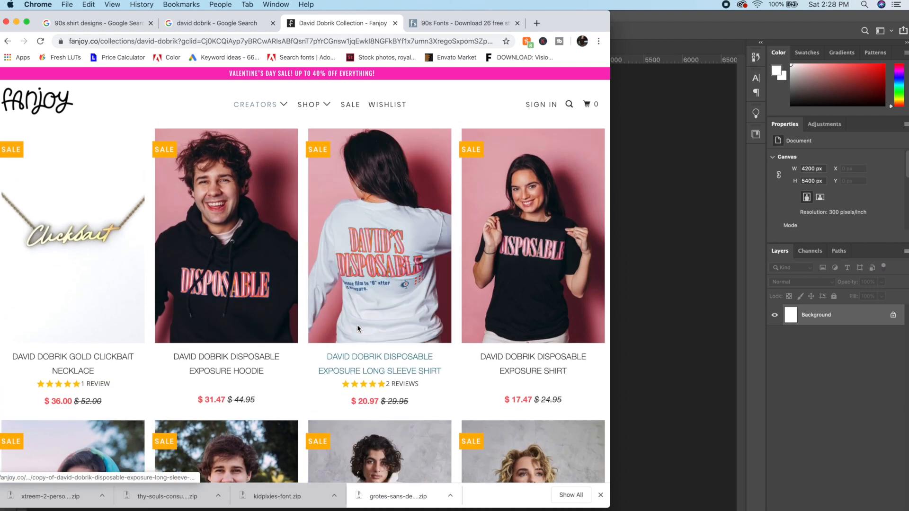
scroll(357, 328, up, 7)
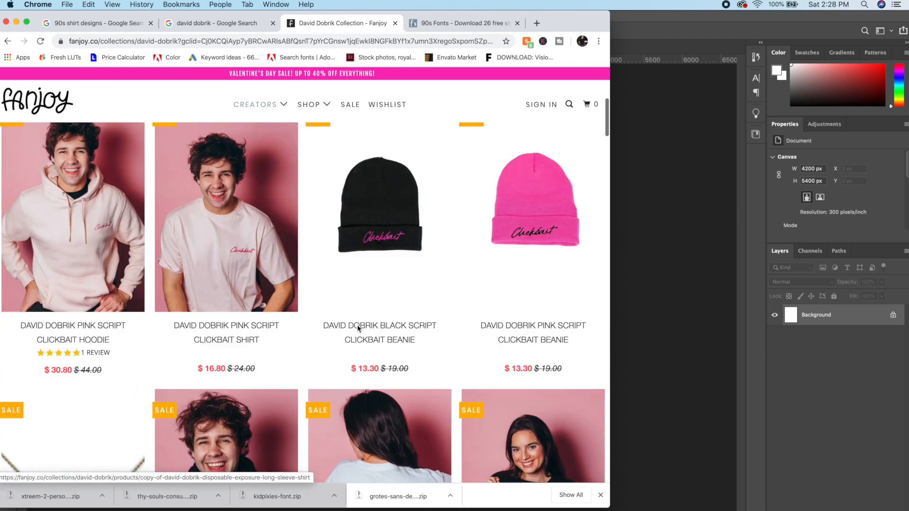
scroll(357, 325, down, 20)
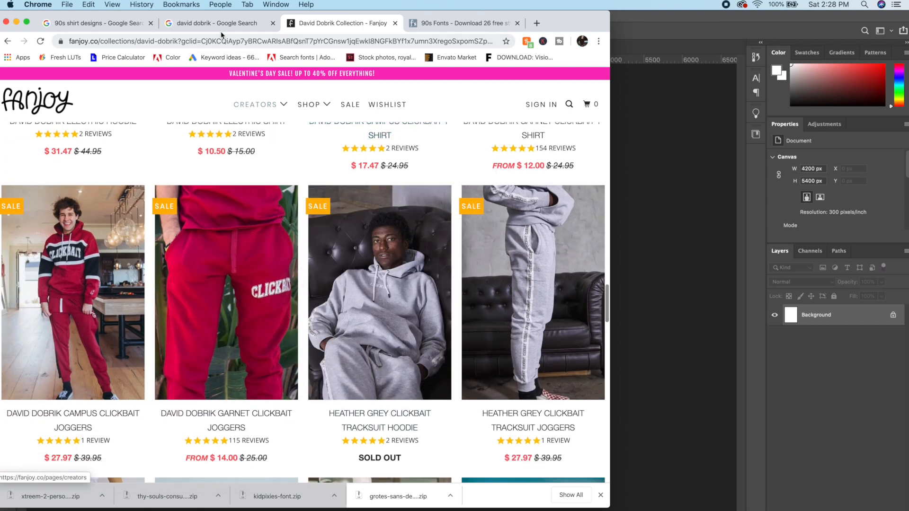
Copy the enlarged David Dobrik portrait with the orange backdrop from the Google image results
click(220, 24)
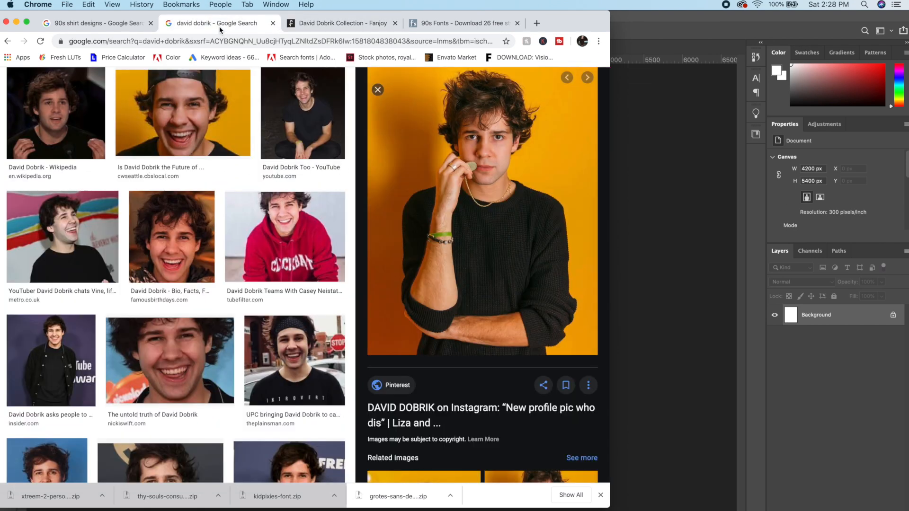
right_click(444, 187)
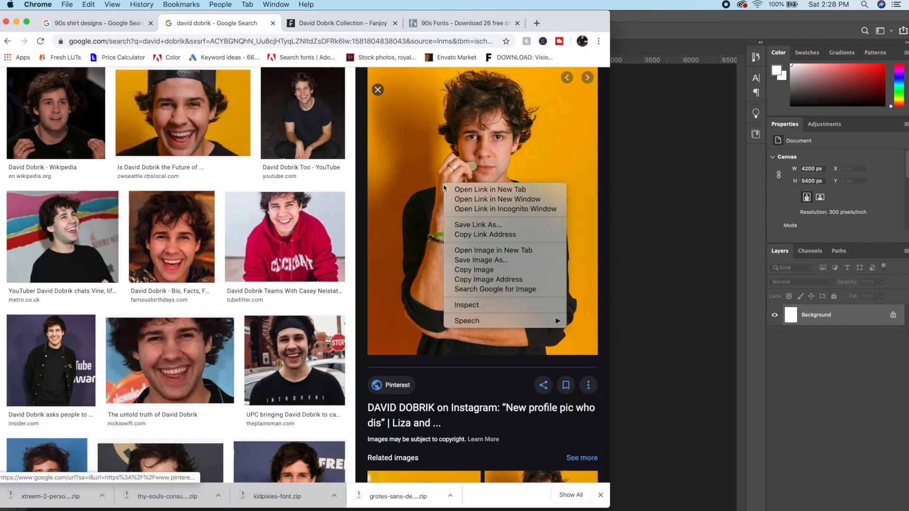
click(472, 270)
Switch to Photoshop and paste the portrait into a group in the blank 4200 x 5400 px document, scaled to about 307%
click(686, 248)
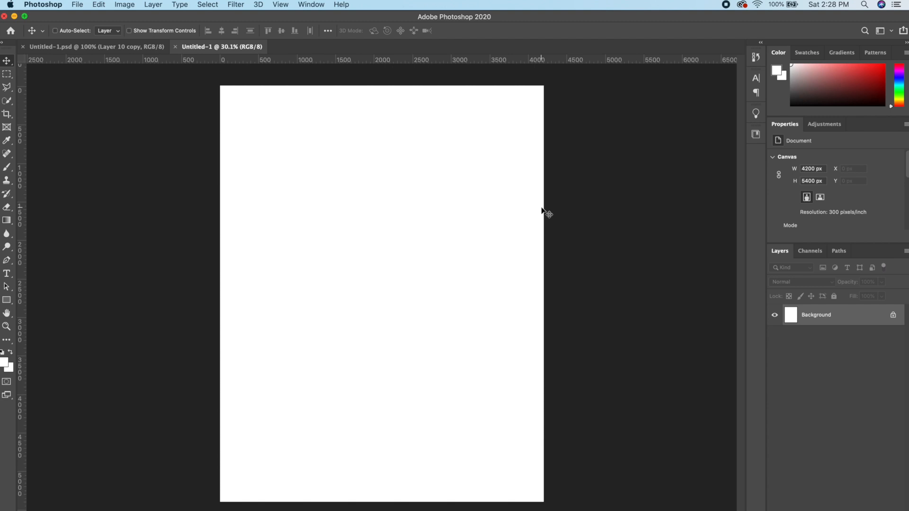
drag(234, 148, 235, 151)
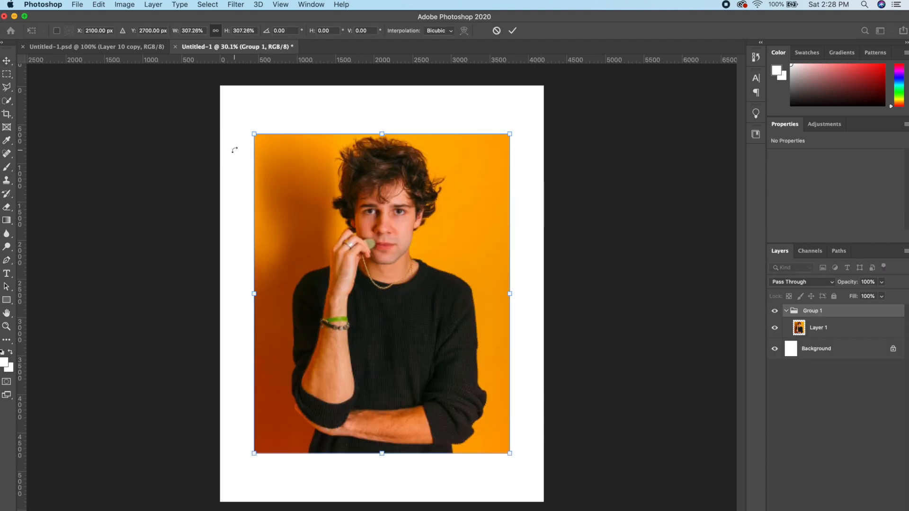
key(Return)
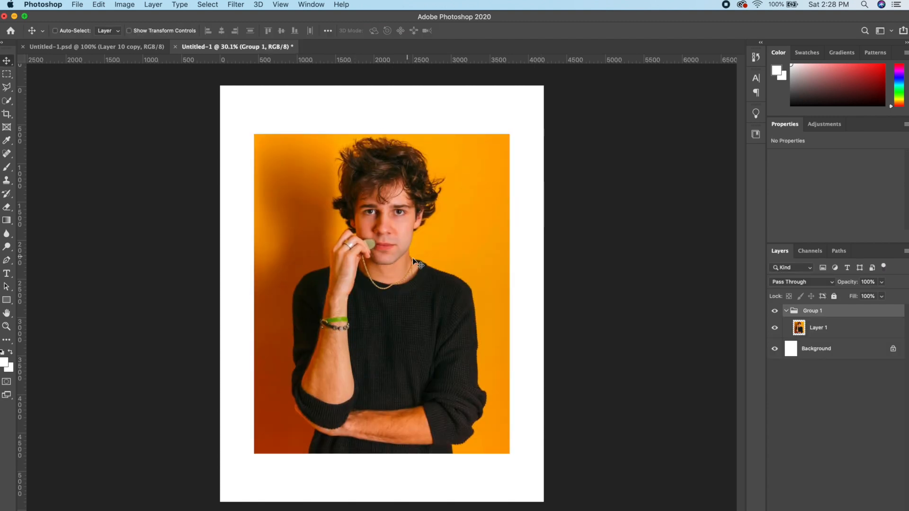
Invert the white Background to black and convert it into a regular layer named Layer 0
click(857, 355)
key(super+i)
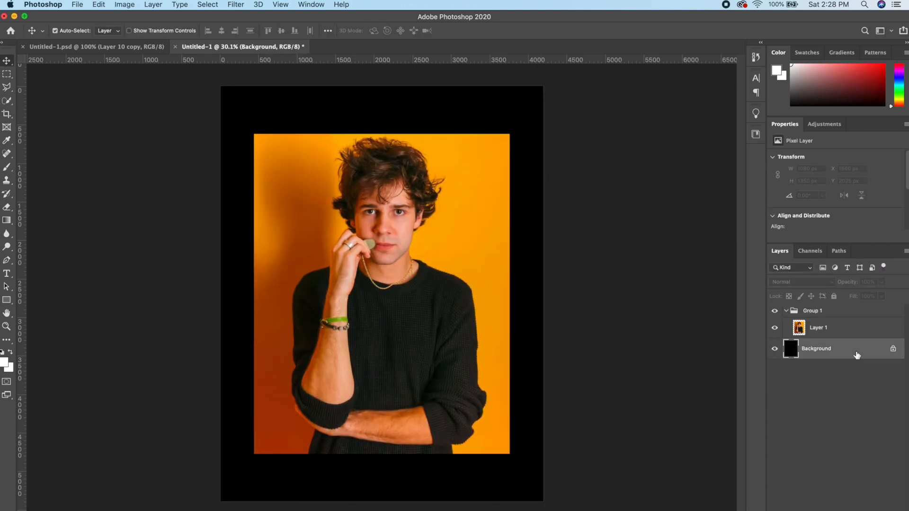
double_click(851, 343)
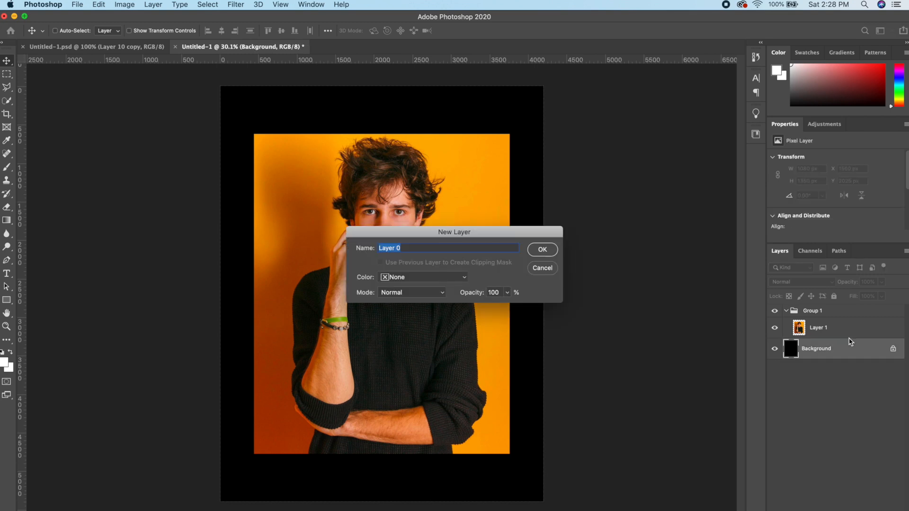
click(543, 250)
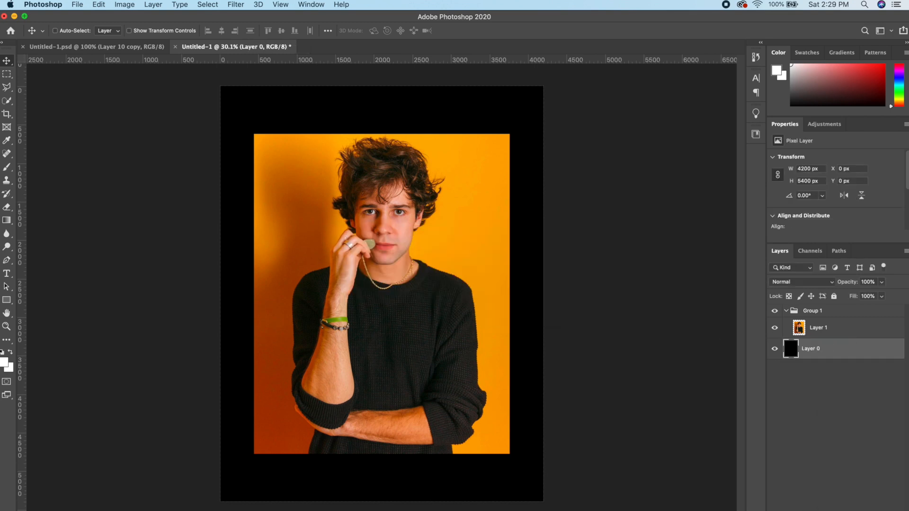
Add a Color Overlay in dark grey #171818 to Layer 0
click(822, 509)
click(862, 472)
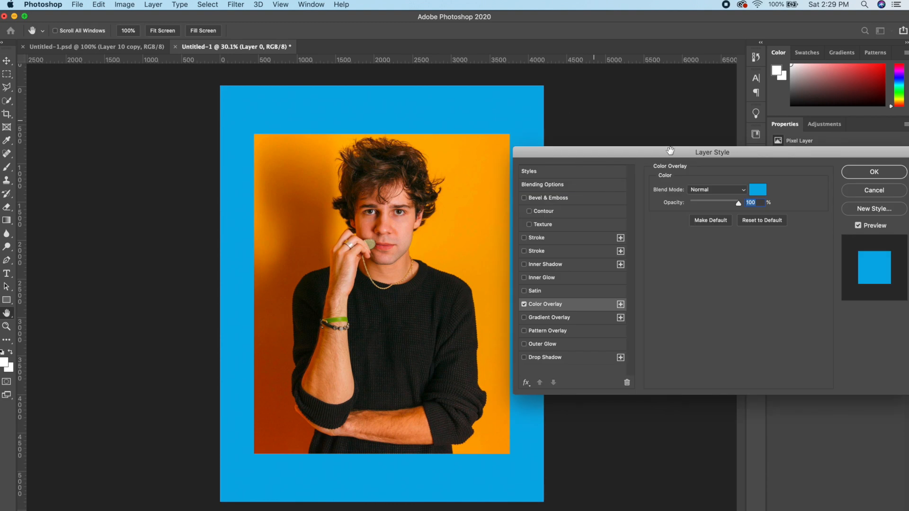
click(762, 196)
drag(624, 263, 619, 267)
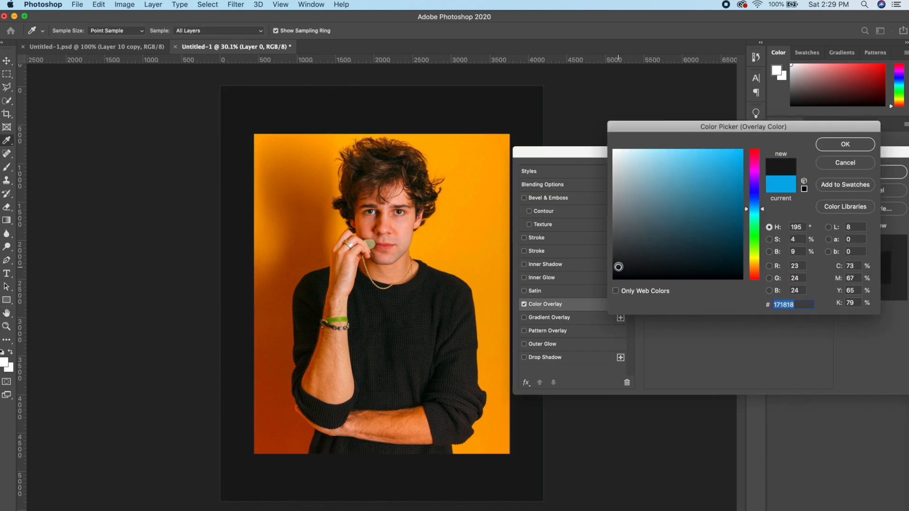
click(830, 144)
click(856, 173)
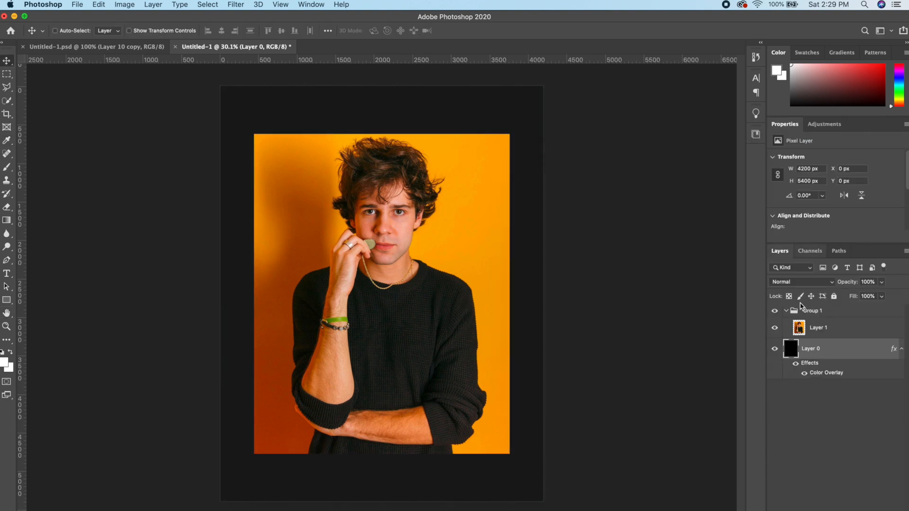
Convert the dark background layer to a smart object and rename it BG
right_click(823, 357)
click(741, 223)
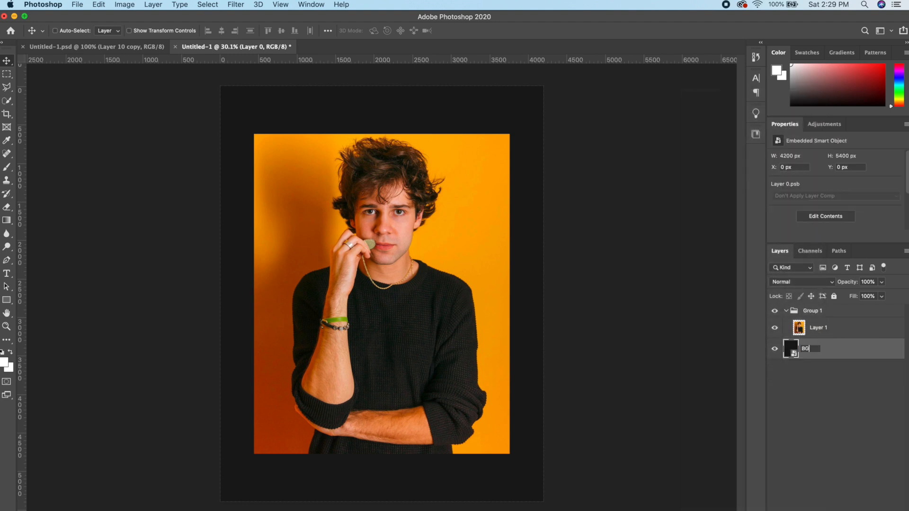
text(BG)
key(Return)
Select the man on Layer 1 with the Object Selection tool by framing the whole portrait
click(825, 326)
key(w)
drag(271, 135, 498, 452)
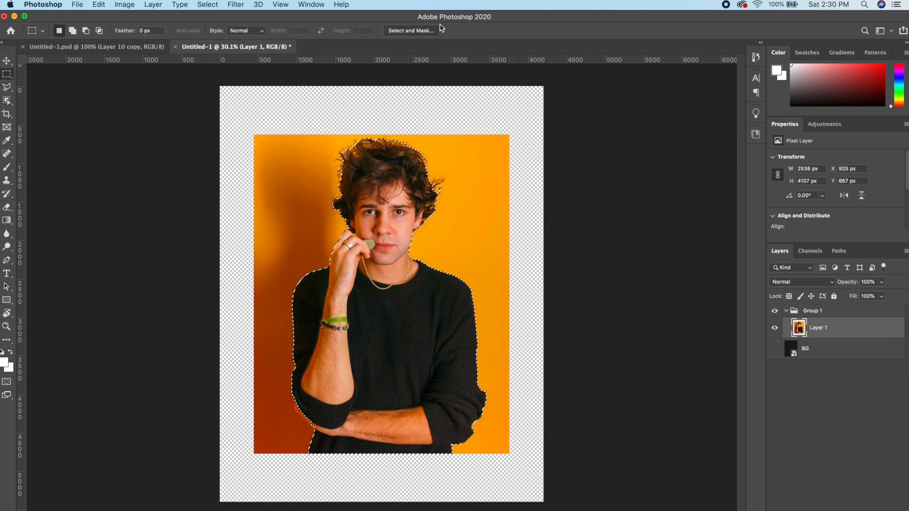
Refine the selection around the man's hair in Select and Mask, using the Refine Edge Brush at size 100
click(410, 32)
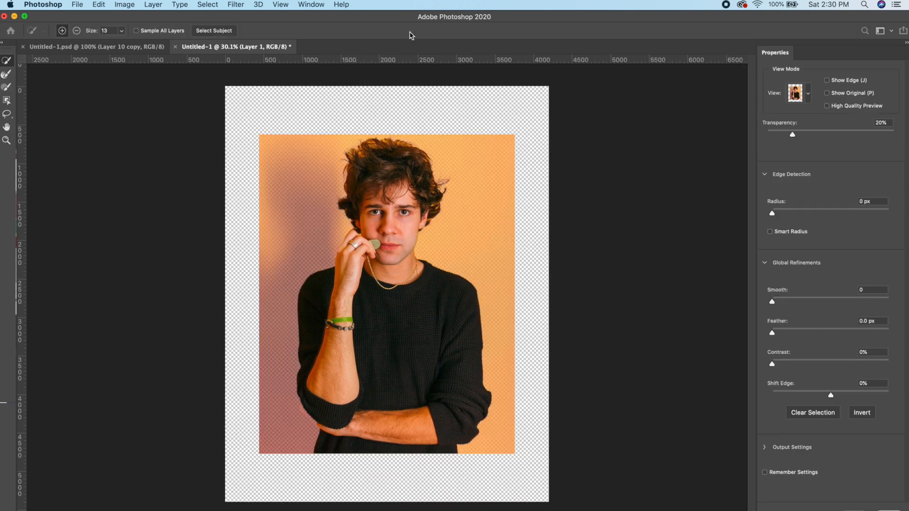
key(super+plus)
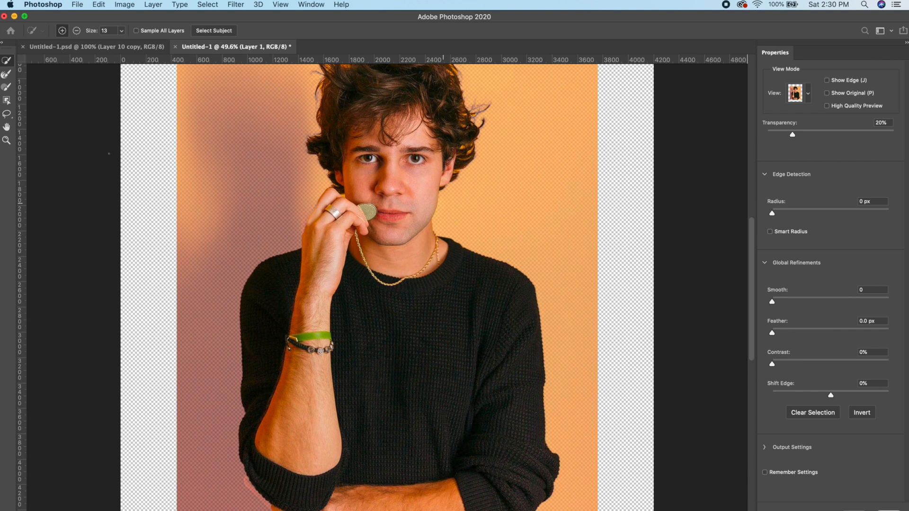
click(7, 82)
scroll(440, 219, up, 3)
scroll(440, 219, right, 4)
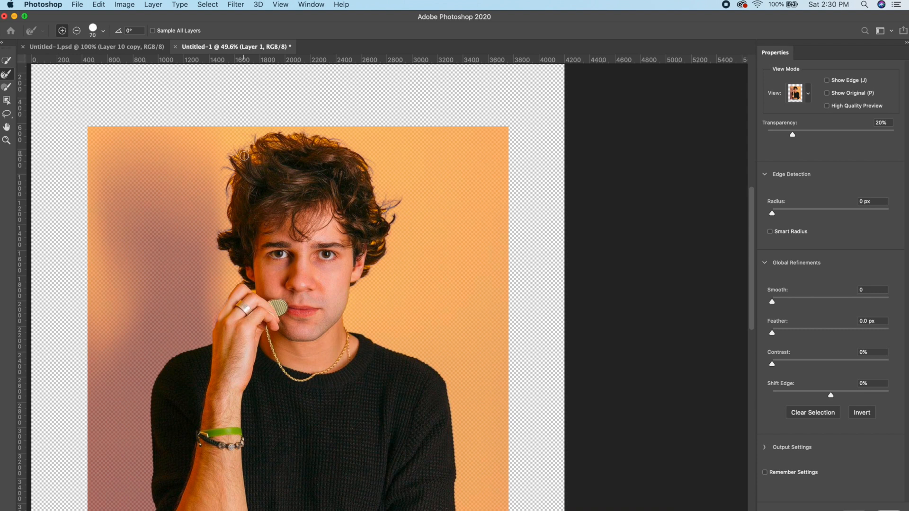
scroll(245, 156, up, 5)
scroll(303, 211, up, 4)
scroll(303, 211, left, 4)
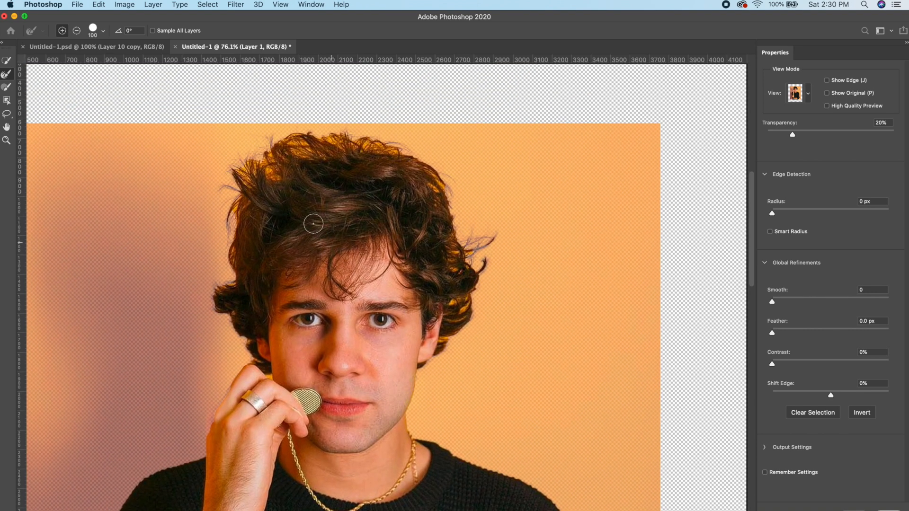
mouse_move(282, 167)
mouse_down()
mouse_move(254, 155)
mouse_move(273, 152)
mouse_move(245, 168)
mouse_move(241, 222)
mouse_move(225, 274)
mouse_move(210, 290)
mouse_move(242, 348)
mouse_move(228, 302)
mouse_up()
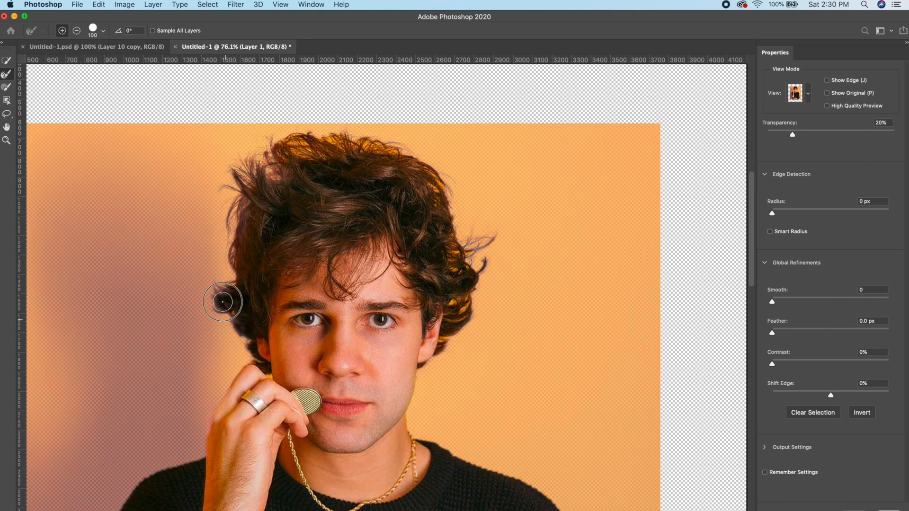
mouse_move(228, 208)
mouse_down()
mouse_move(324, 126)
mouse_move(274, 132)
mouse_move(395, 145)
mouse_move(385, 148)
mouse_move(481, 213)
mouse_move(455, 290)
mouse_move(452, 332)
mouse_move(415, 413)
mouse_move(429, 440)
mouse_move(455, 444)
mouse_move(503, 215)
mouse_up()
Add the missing hand area below the elbow with the Quick Selection tool at size 45 and apply the refined selection
drag(221, 334, 337, 101)
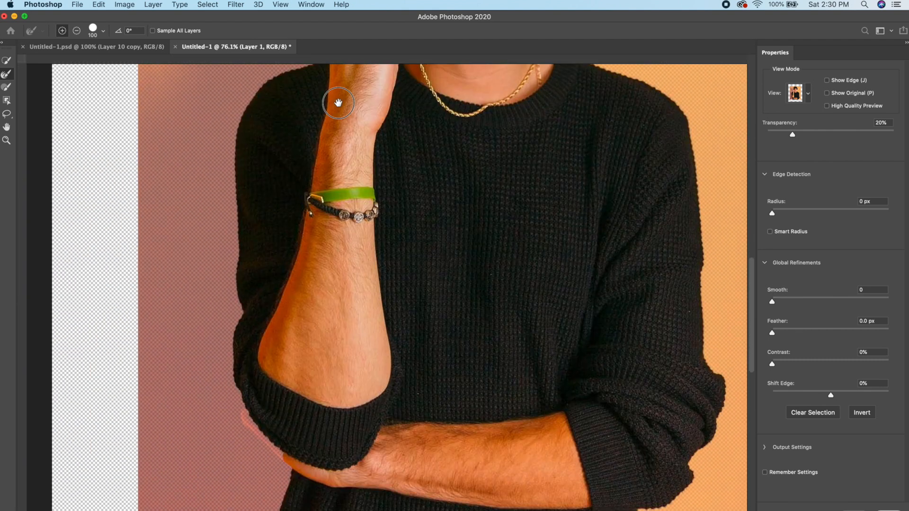
scroll(327, 413, up, 5)
key(w)
drag(327, 413, 379, 438)
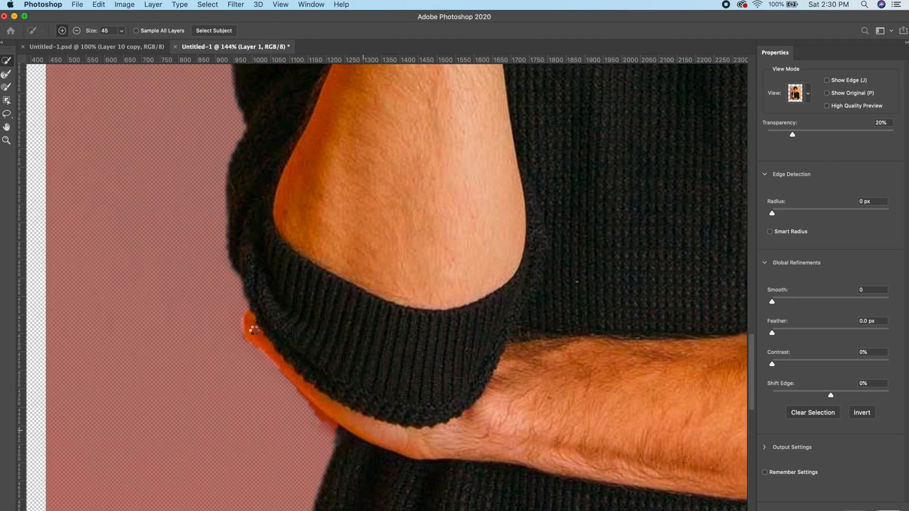
scroll(439, 307, down, 6)
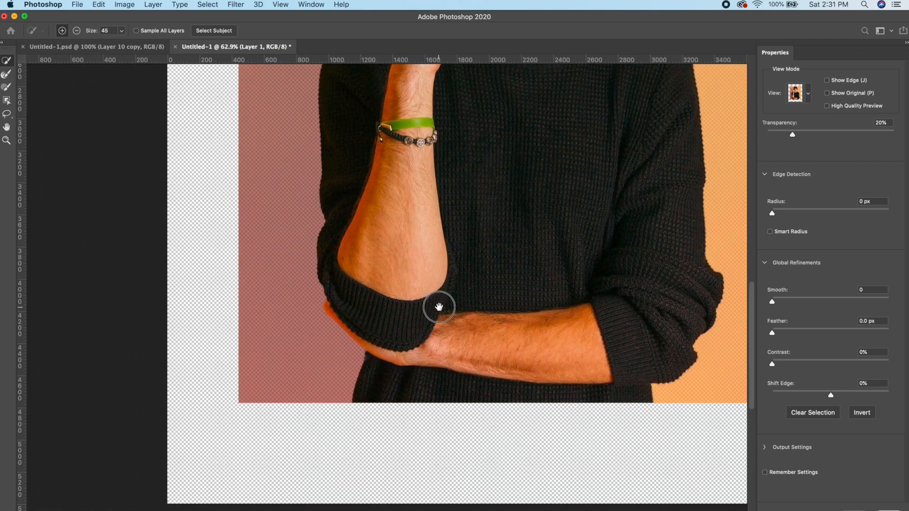
drag(439, 307, 274, 433)
drag(386, 258, 362, 373)
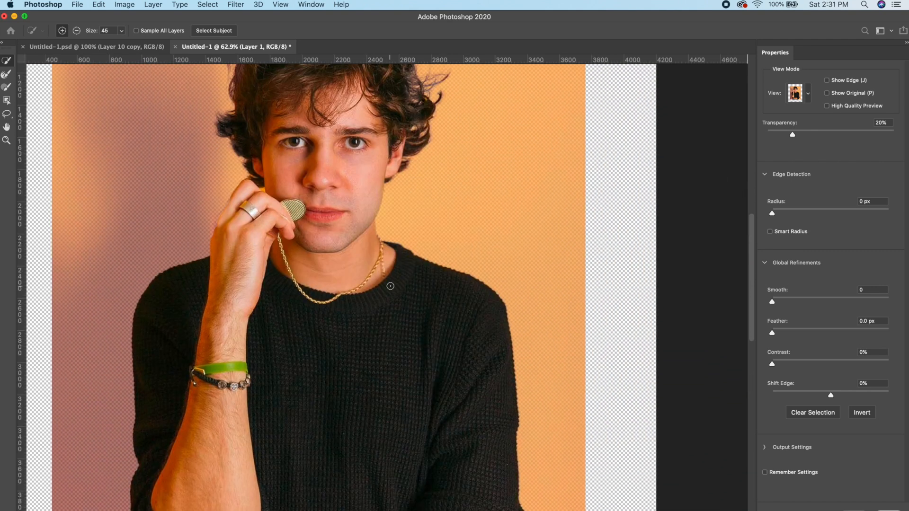
scroll(390, 286, down, 3)
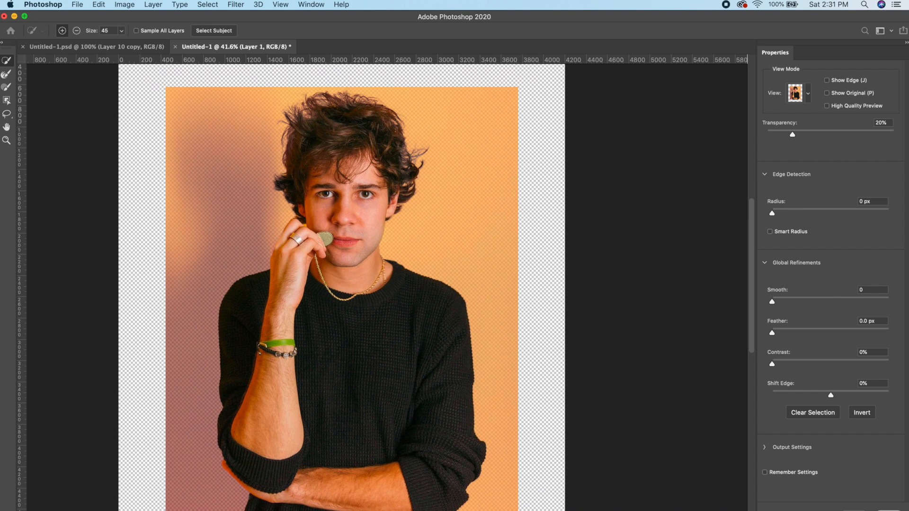
key(Return)
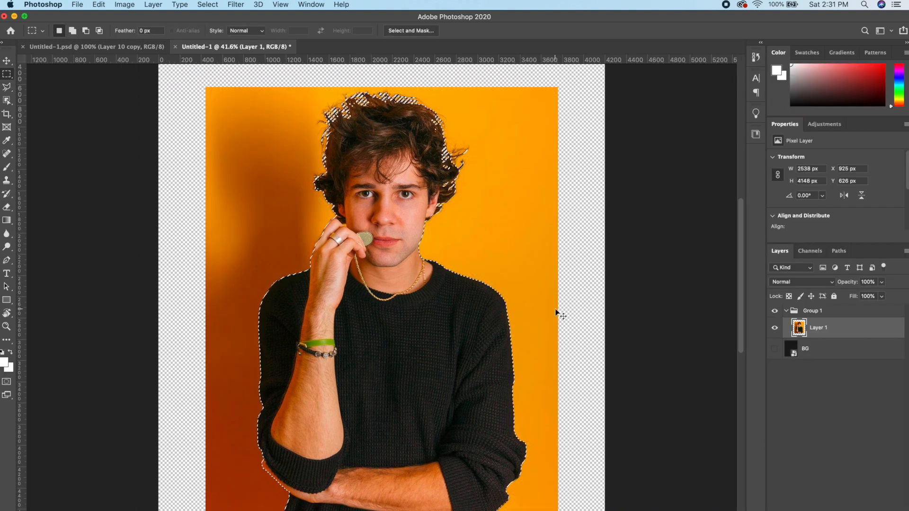
Cut the selected man out of Layer 1, leaving only the orange backdrop
key(Delete)
key(super+z)
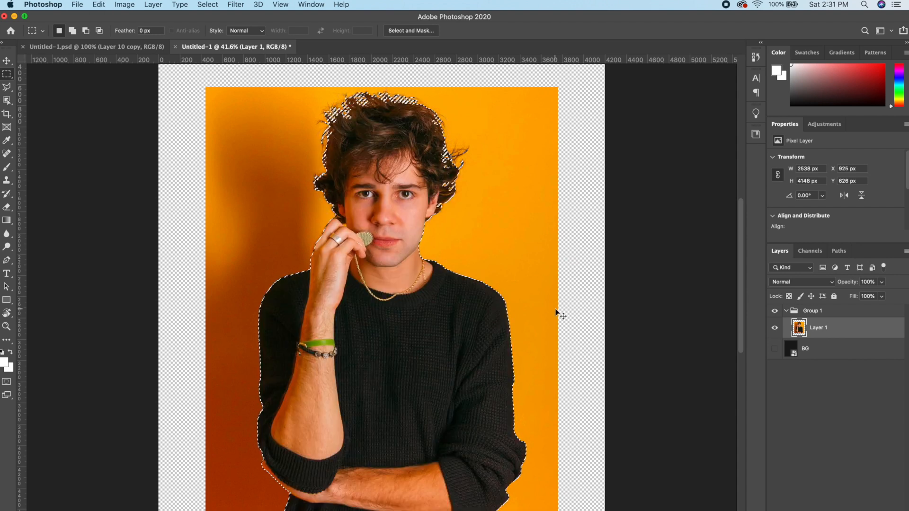
key(super+x)
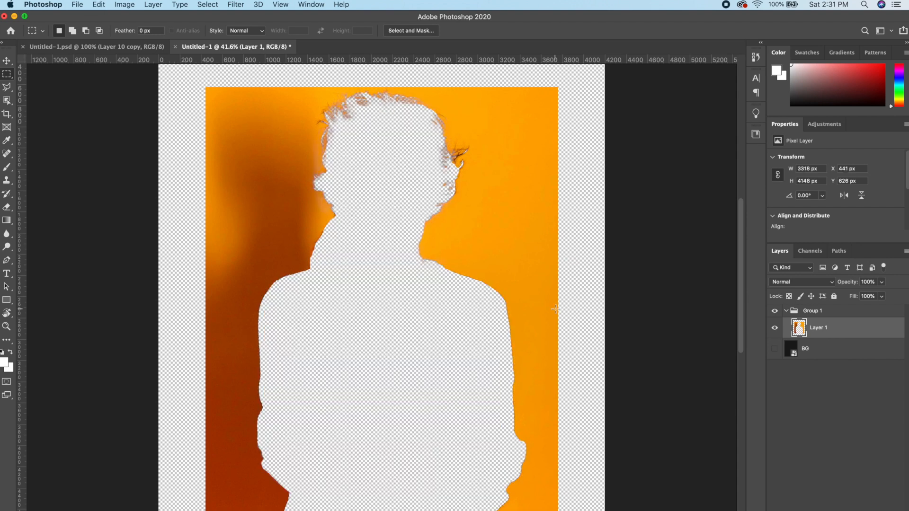
Delete the remaining orange backdrop and paste the cut-out man back onto Layer 1
key(Delete)
key(super+v)
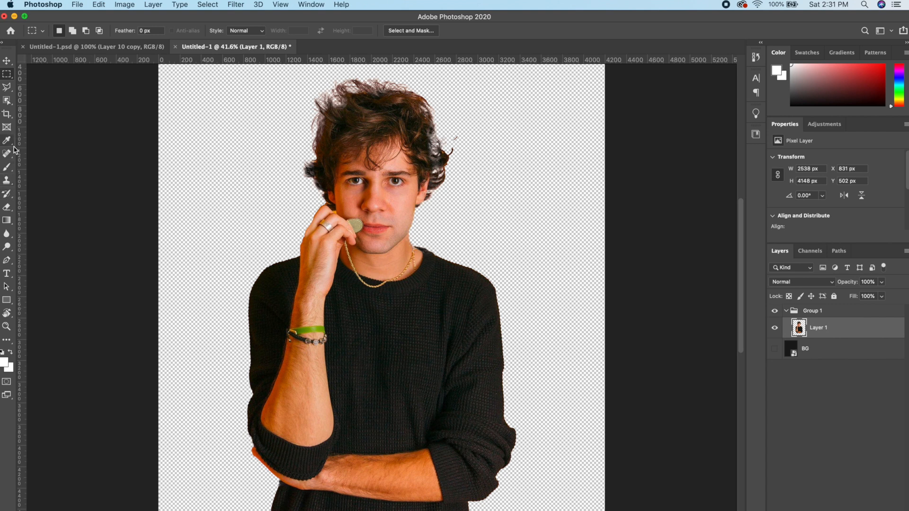
Erase the stray hair strands beside the man's head using the Eraser at size 70
click(9, 167)
right_click(8, 167)
click(7, 208)
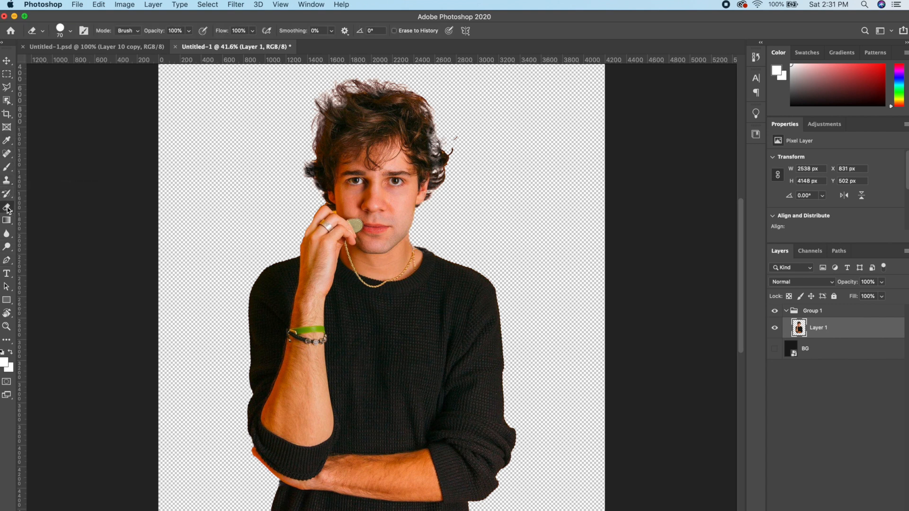
scroll(488, 113, up, 5)
drag(428, 188, 295, 355)
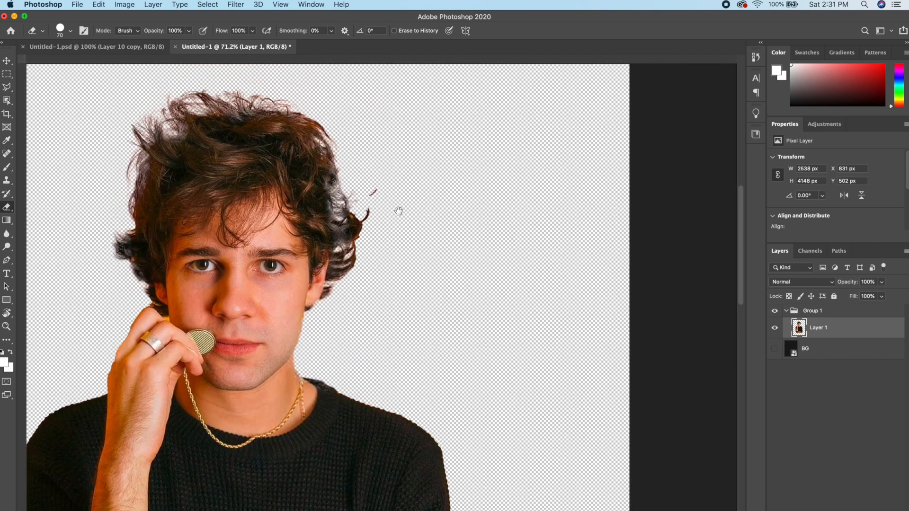
click(367, 192)
drag(367, 192, 487, 189)
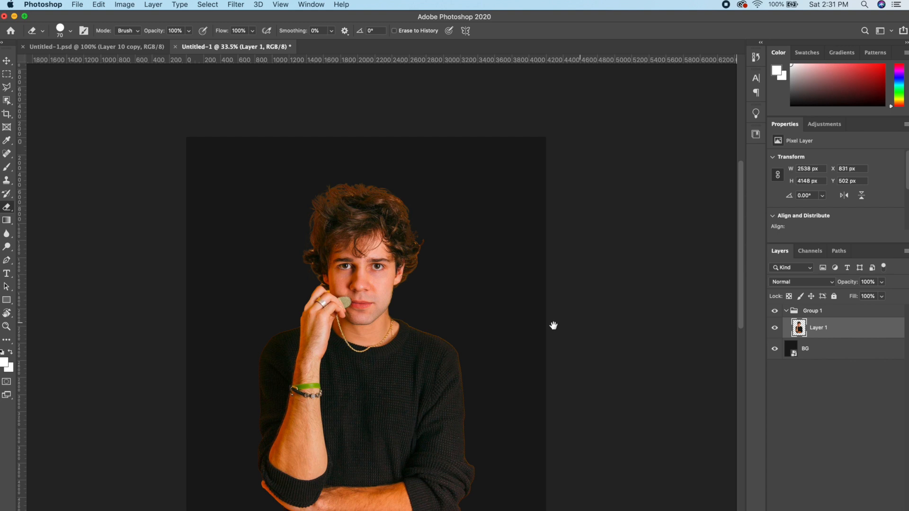
Move the cut-out portrait down on the dark canvas to Y 740 px
scroll(530, 185, down, 3)
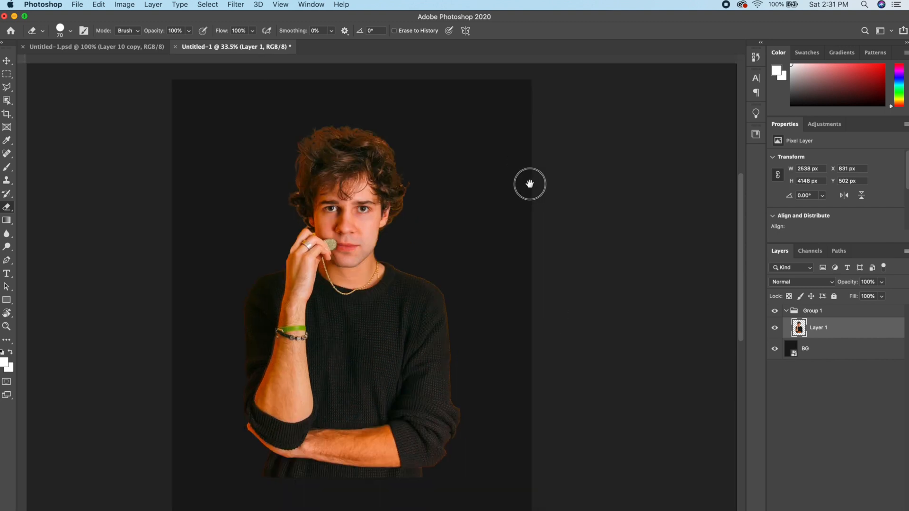
click(7, 61)
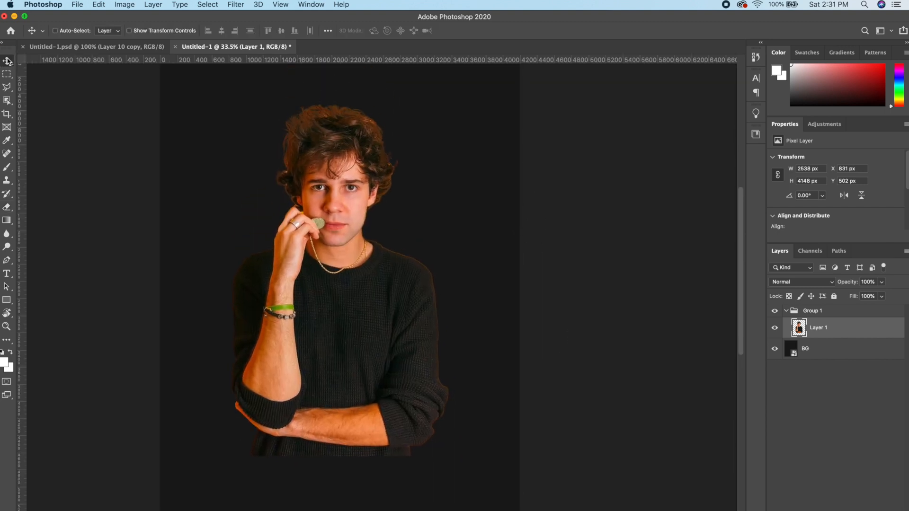
drag(342, 310, 342, 330)
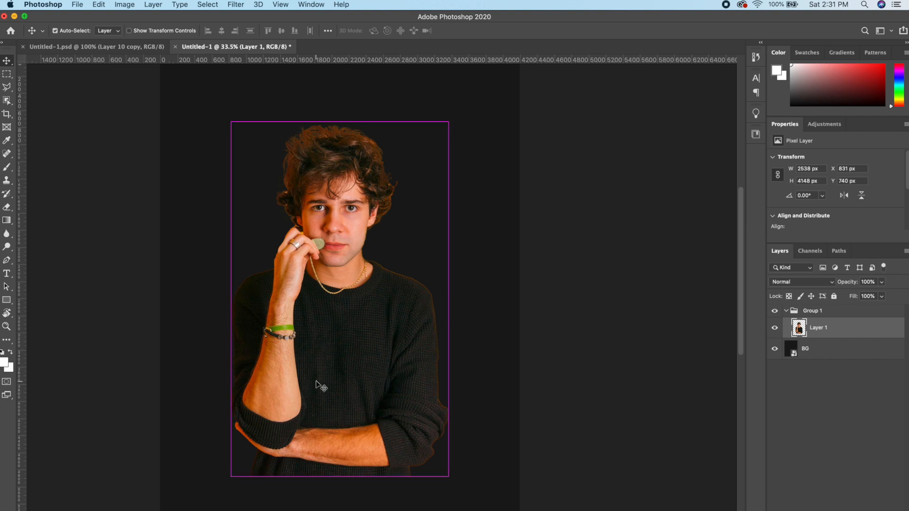
Duplicate the portrait layer and hide the original Layer 1
key(super+j)
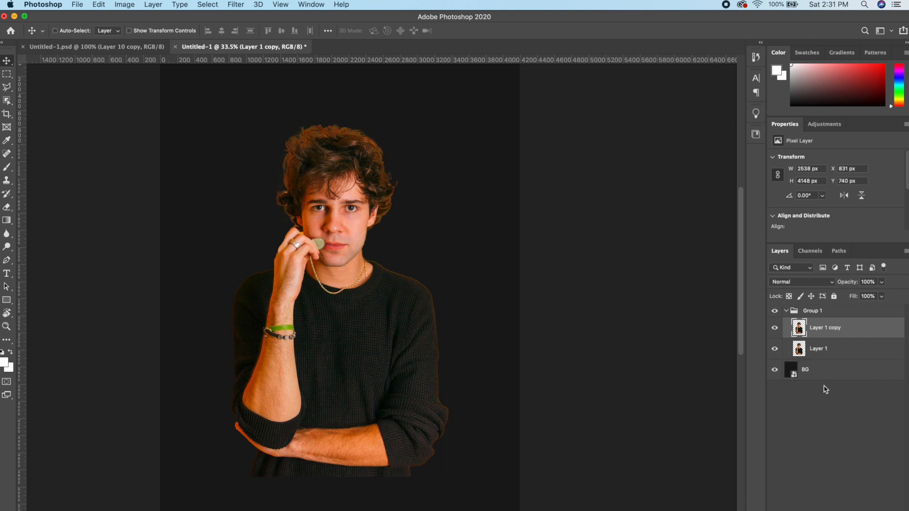
click(774, 349)
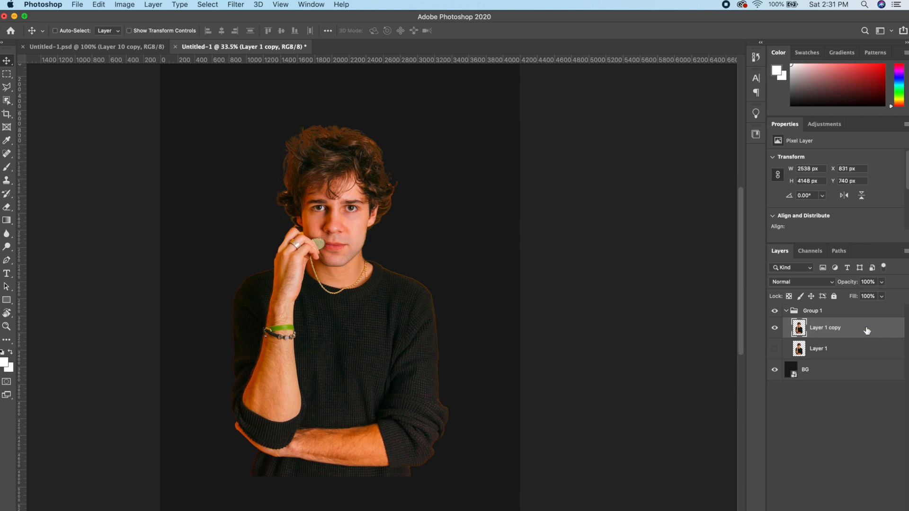
Rename the hidden original layer David Main Copy and the visible duplicate David 2nd
double_click(835, 327)
text(David)
text(nd)
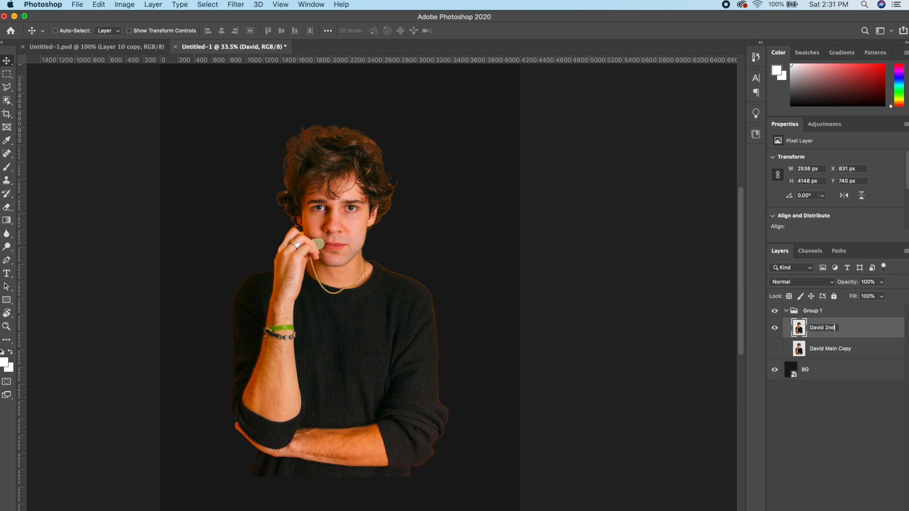
key(Return)
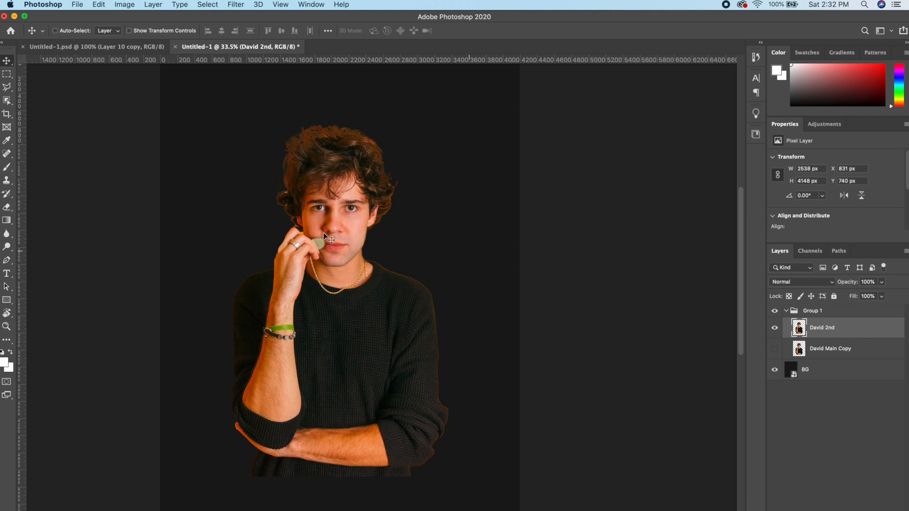
Move the David 2nd portrait up on the canvas to Y 510 px
drag(346, 283, 346, 294)
key(super+0)
key(super+minus)
drag(402, 307, 377, 274)
key(super+t)
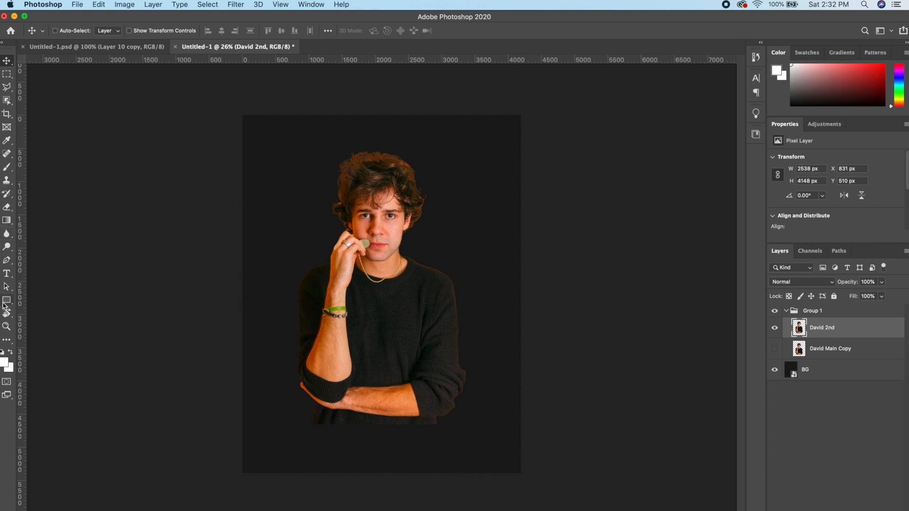
Draw a white rectangle covering the portrait and transform it together with David 2nd to 90.61%, placing the rectangle at about X 418, Y 906 px
drag(6, 300, 40, 298)
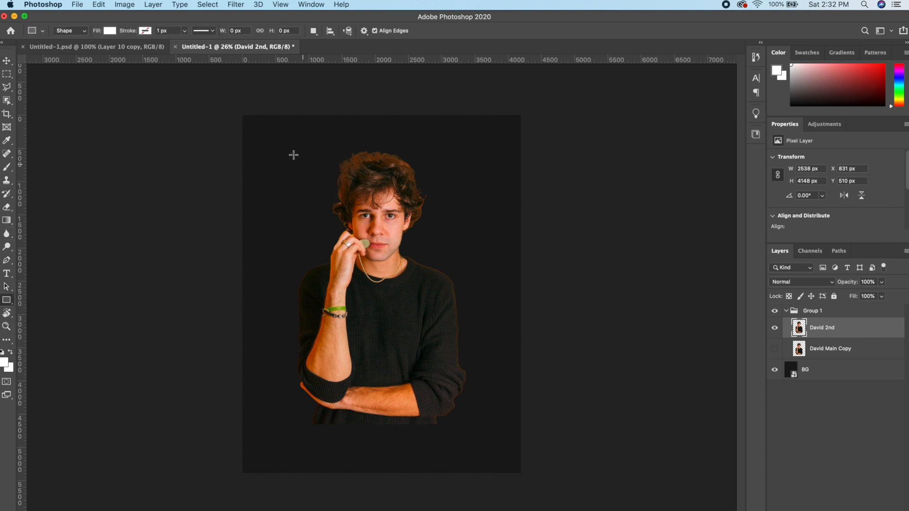
drag(294, 148, 473, 425)
drag(473, 425, 473, 424)
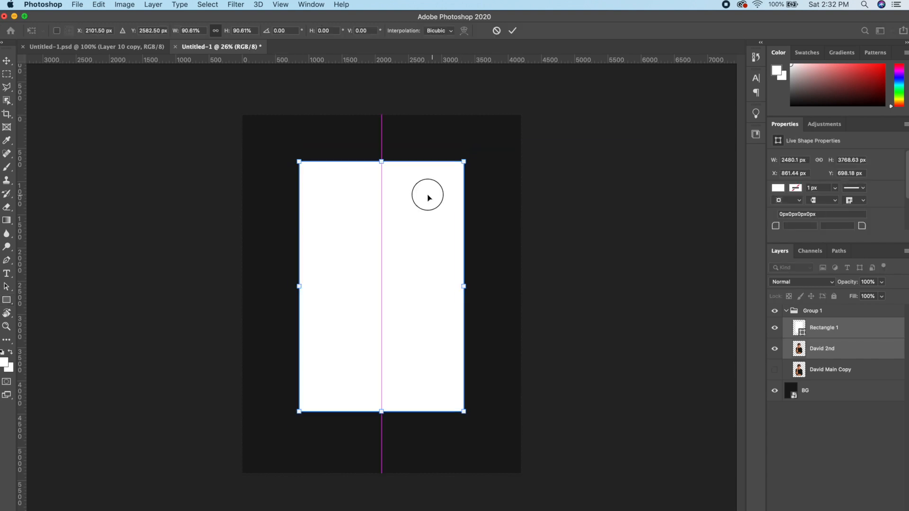
mouse_move(428, 195)
mouse_down()
mouse_move(430, 205)
mouse_move(395, 207)
mouse_move(404, 210)
mouse_up()
key(Return)
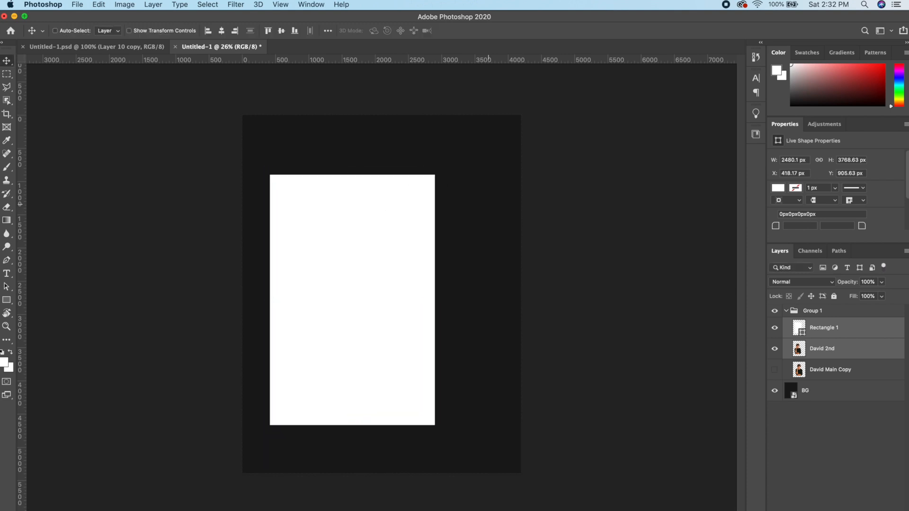
Place the white rectangle beneath David 2nd and clip the portrait to it, nudging the portrait slightly down
drag(851, 339, 824, 357)
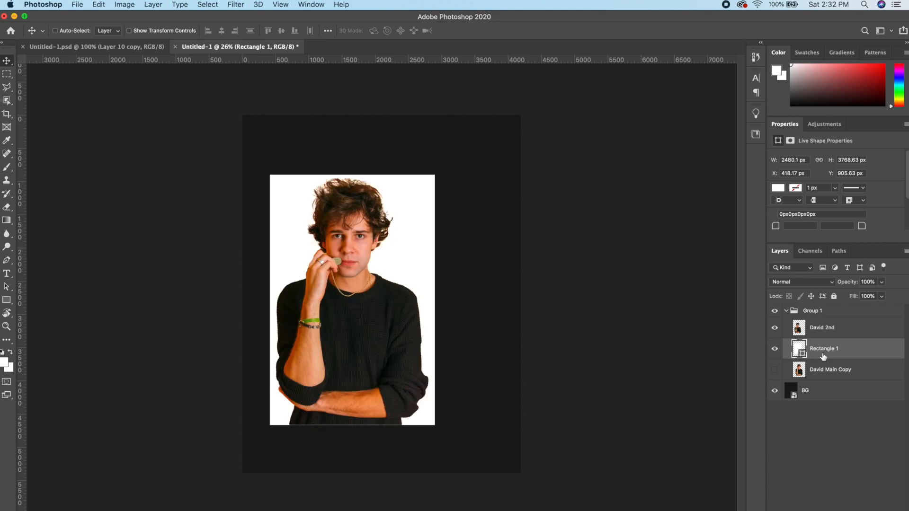
alt+click(824, 336)
click(827, 331)
drag(314, 249, 315, 257)
click(823, 351)
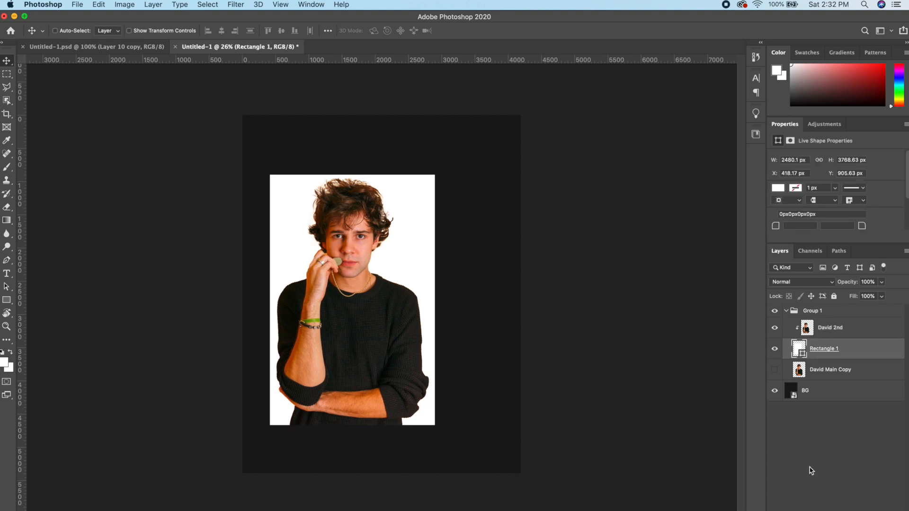
click(823, 506)
click(837, 468)
click(874, 190)
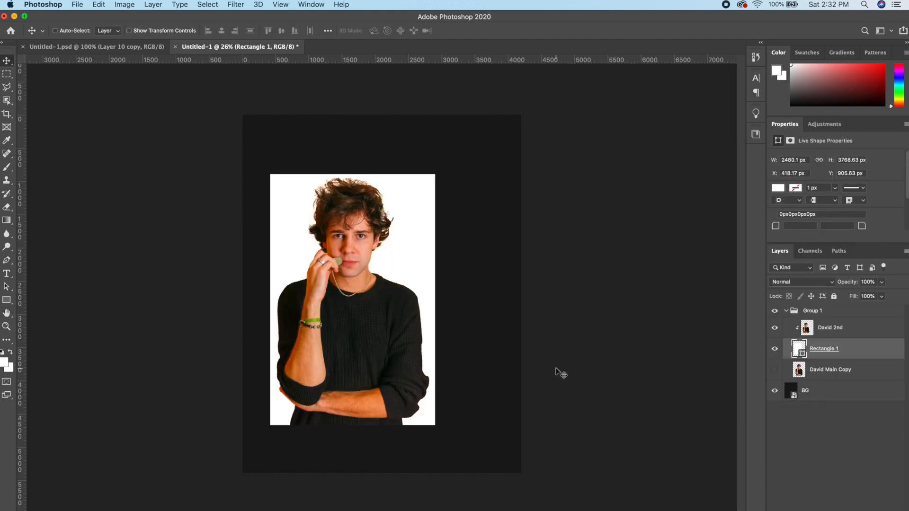
Switch to Chrome and open the Notorious B.I.G. shirt from the 90s shirt designs image results as a color reference
click(109, 510)
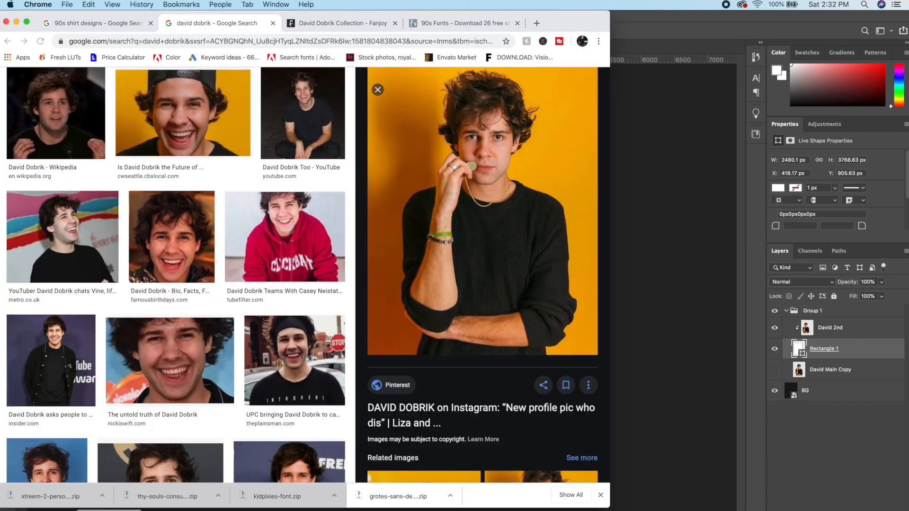
click(105, 23)
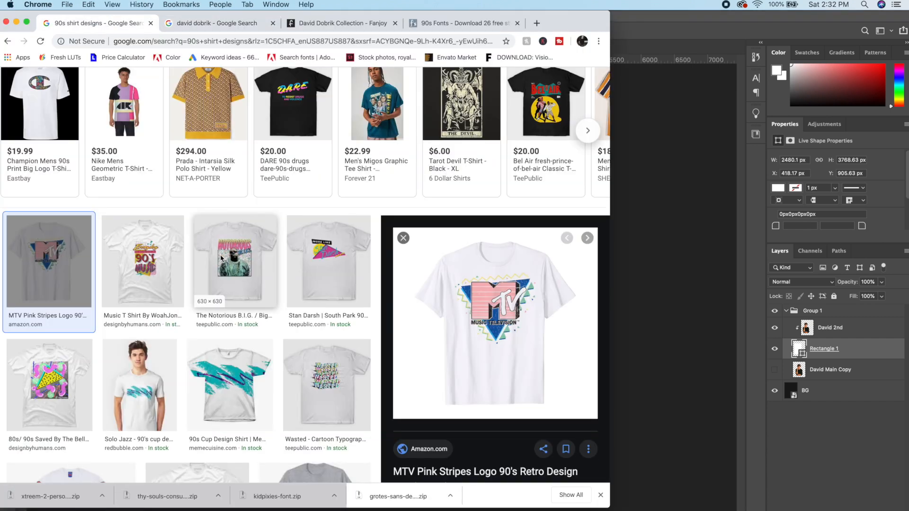
click(226, 264)
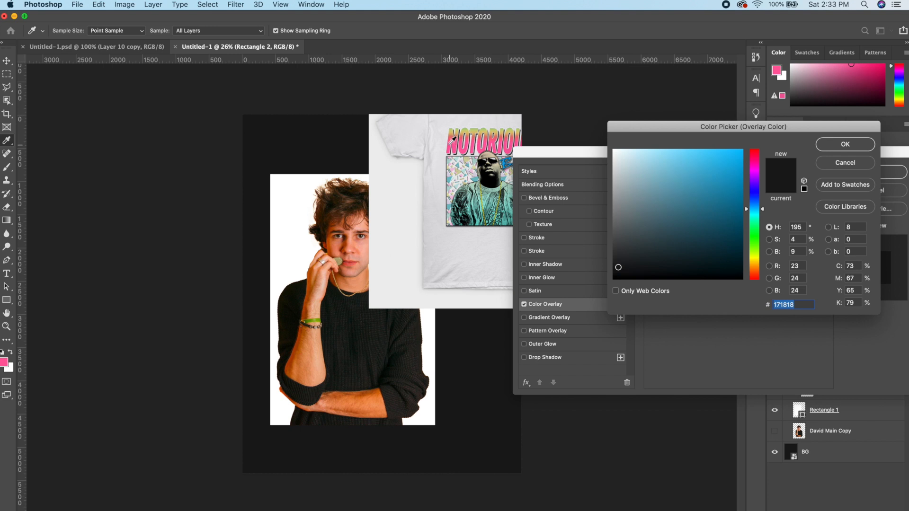
Set the small square's Color Overlay to the pink sampled from the shirt's NOTORIOUS lettering
click(450, 147)
click(840, 143)
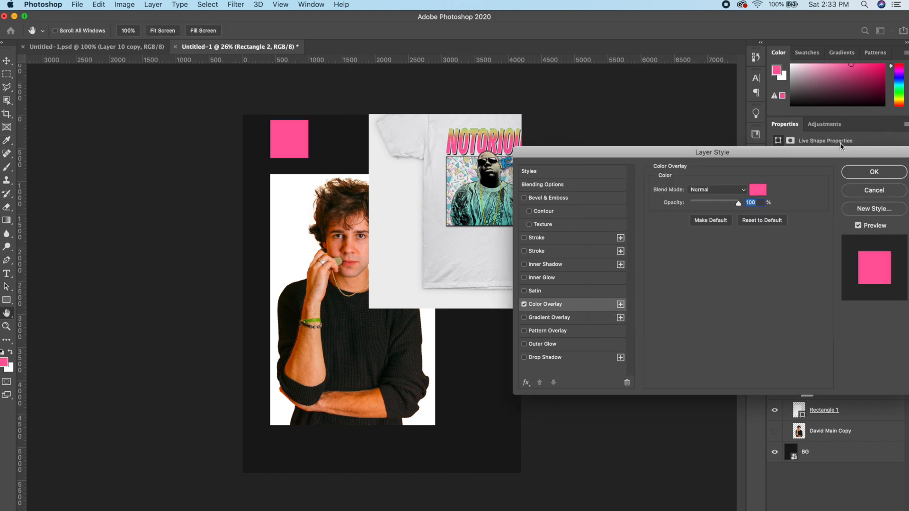
click(867, 171)
Duplicate the pink square beside itself and change the copy's Color Overlay to the shirt's yellow, #dcc575
drag(315, 146, 361, 148)
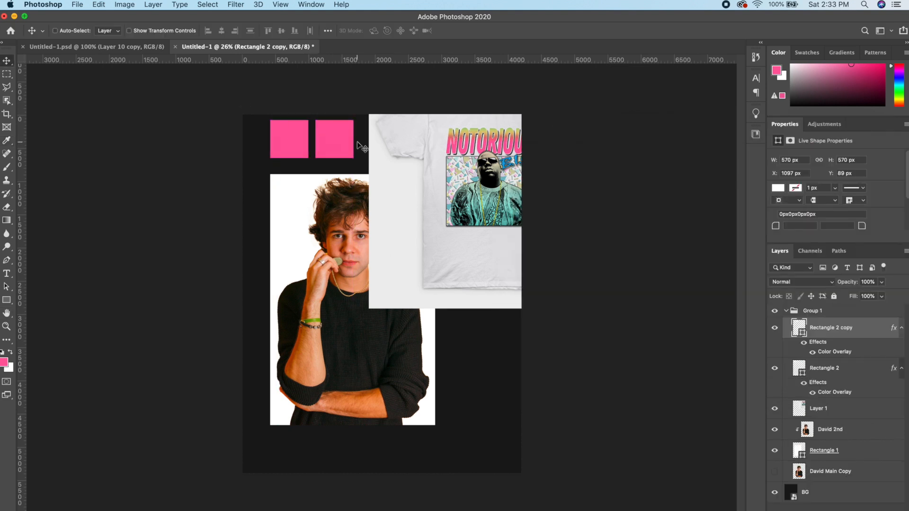
double_click(835, 353)
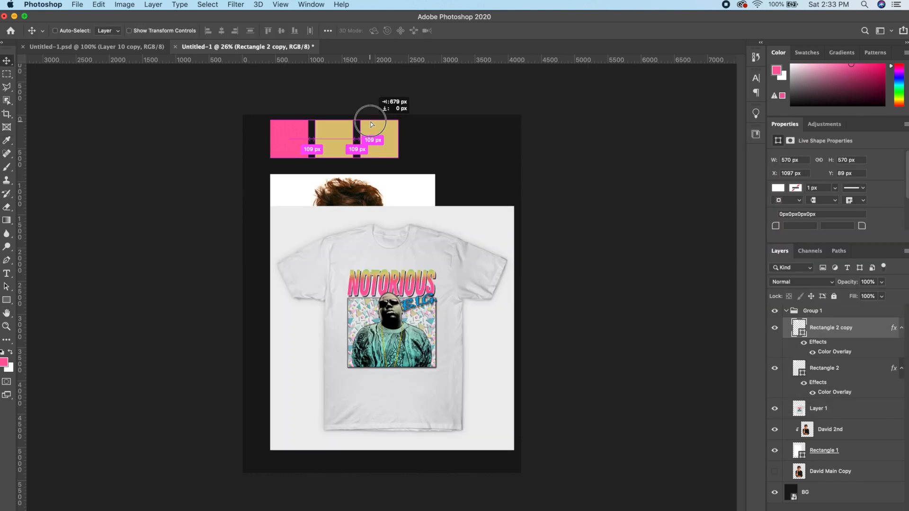
Duplicate the yellow square to form a third swatch and set its Color Overlay to blue #04a7e3, sampled from the B.I.G. lettering
drag(367, 121, 374, 125)
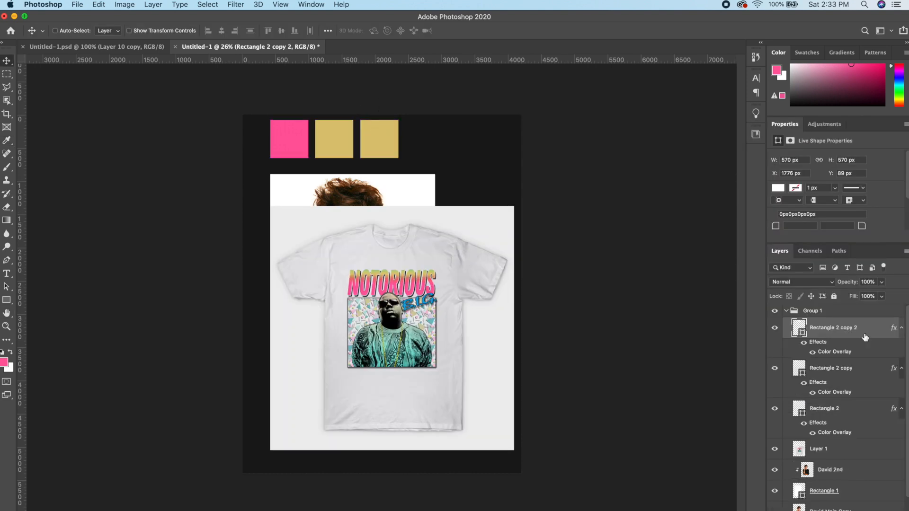
double_click(836, 352)
click(756, 192)
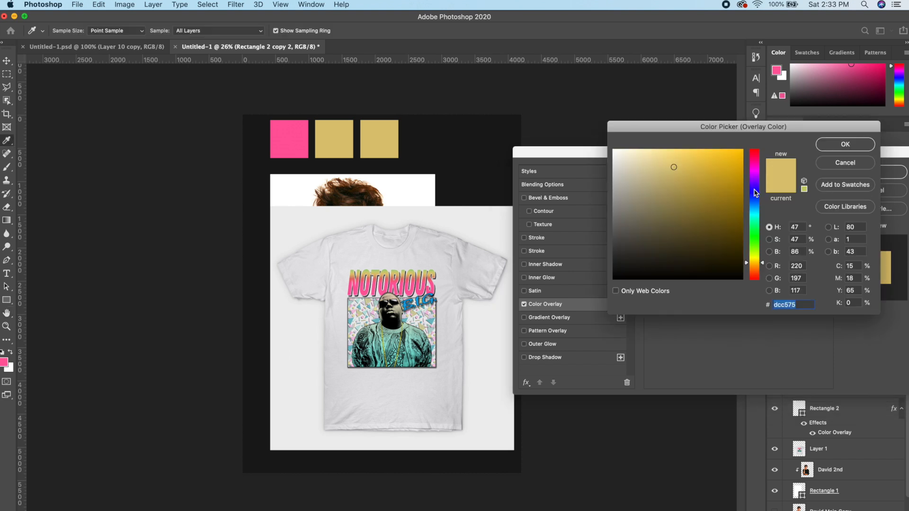
click(406, 344)
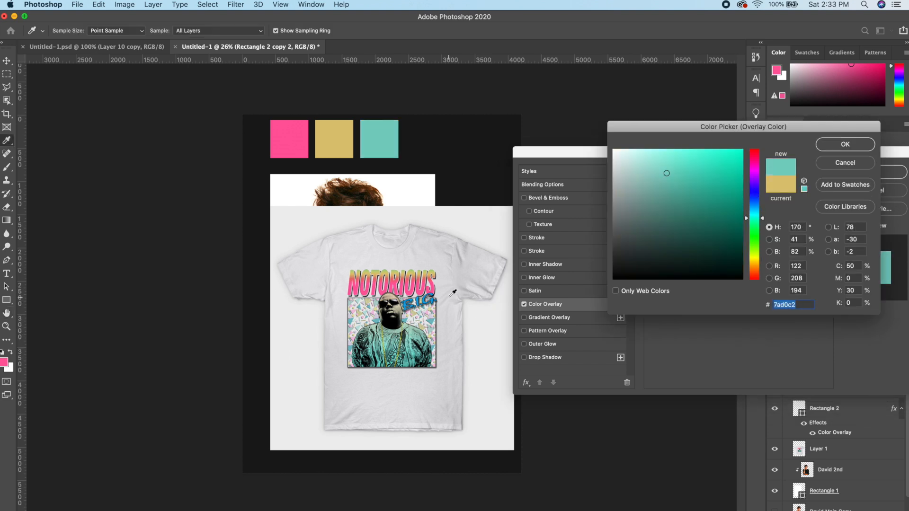
click(406, 301)
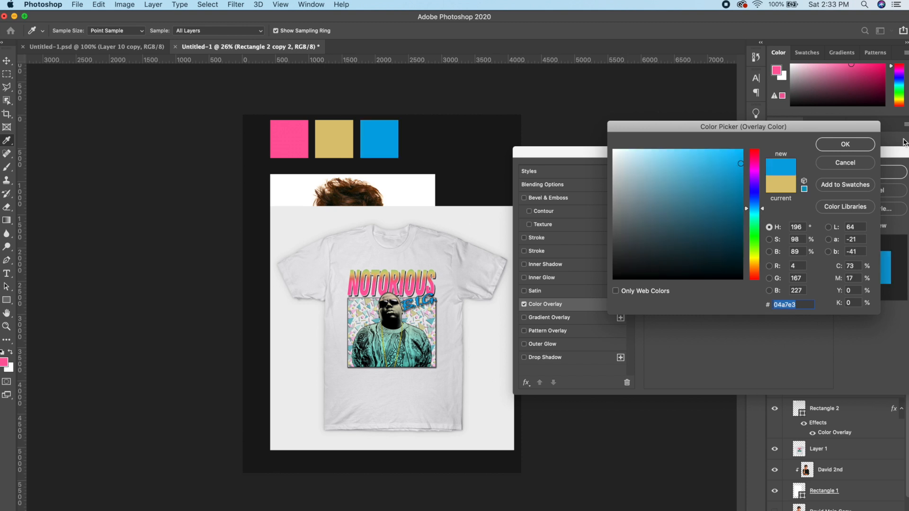
click(845, 143)
click(848, 170)
Duplicate the blue square to form a fourth swatch and set its Color Overlay to teal #7bdccf, sampled from the shirt figure's sweater
click(403, 132)
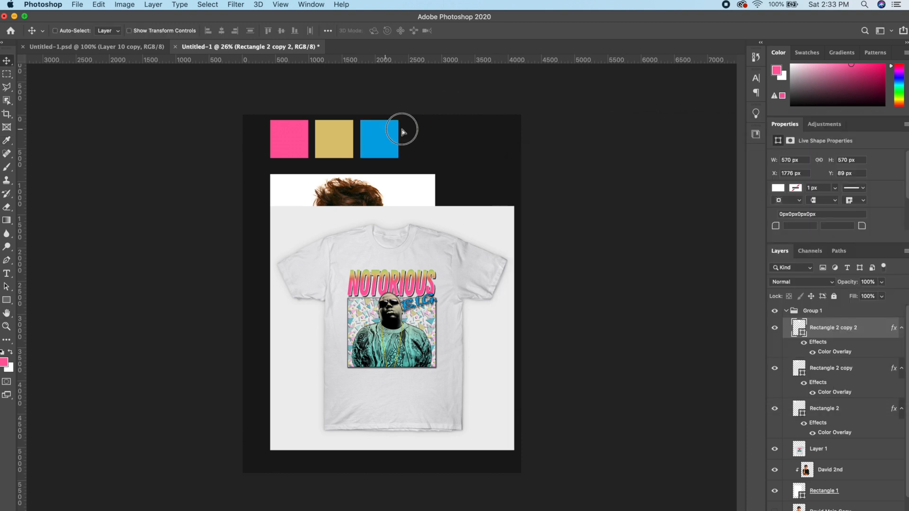
drag(403, 131, 435, 132)
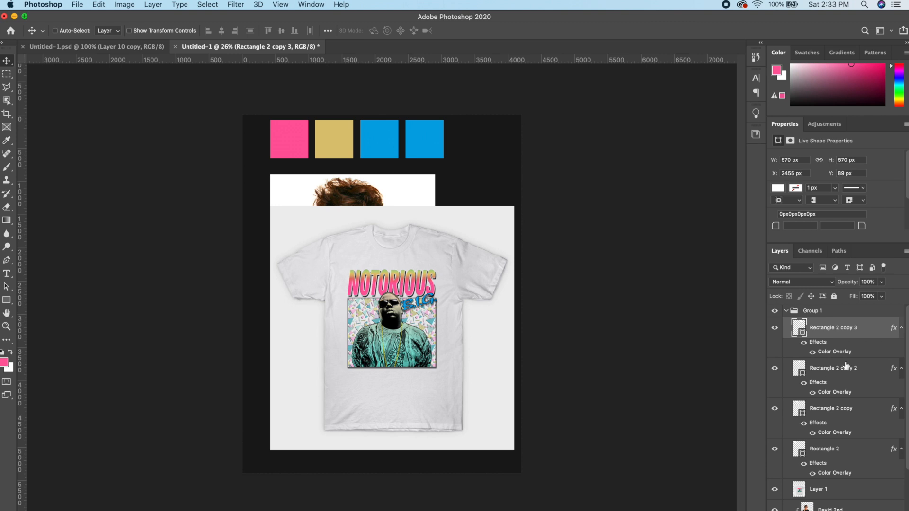
double_click(845, 352)
click(757, 190)
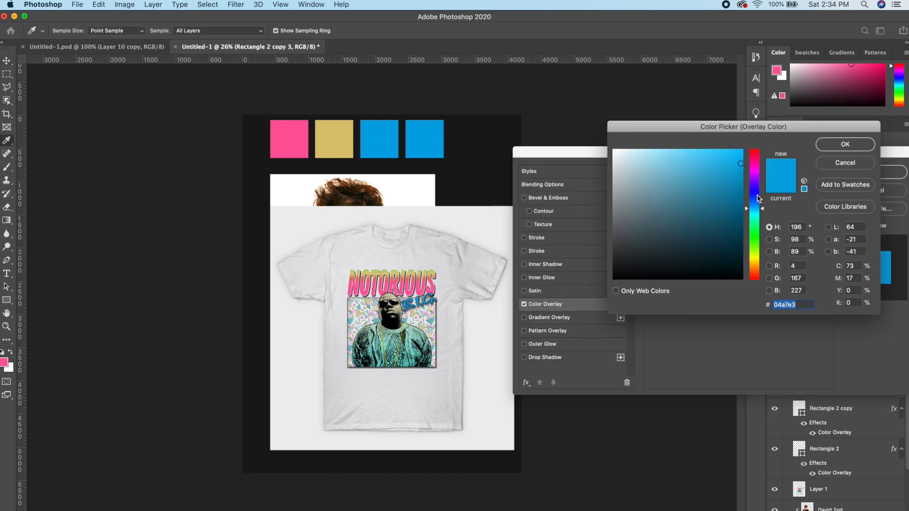
click(410, 353)
click(412, 349)
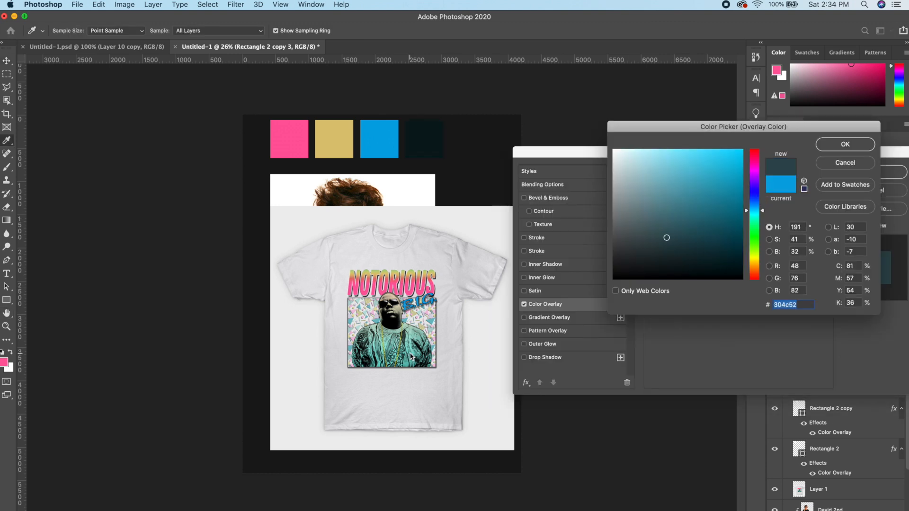
click(411, 348)
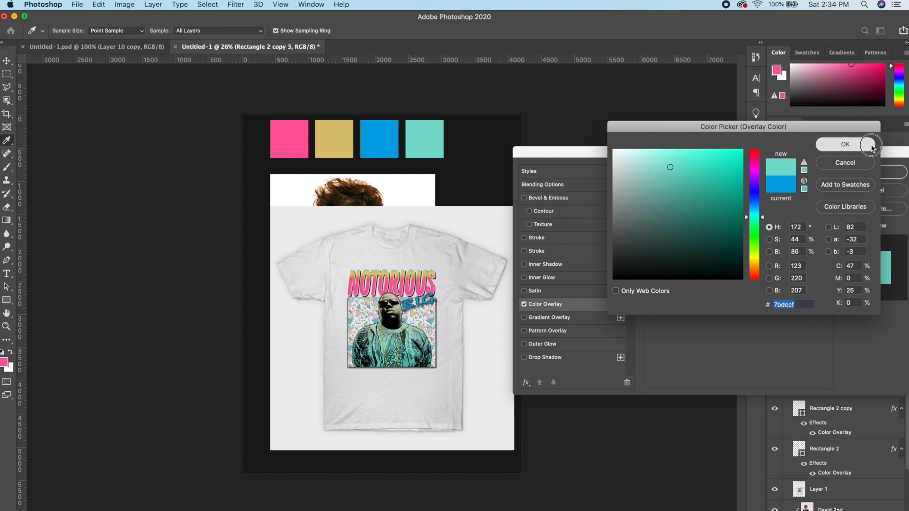
click(845, 144)
click(845, 171)
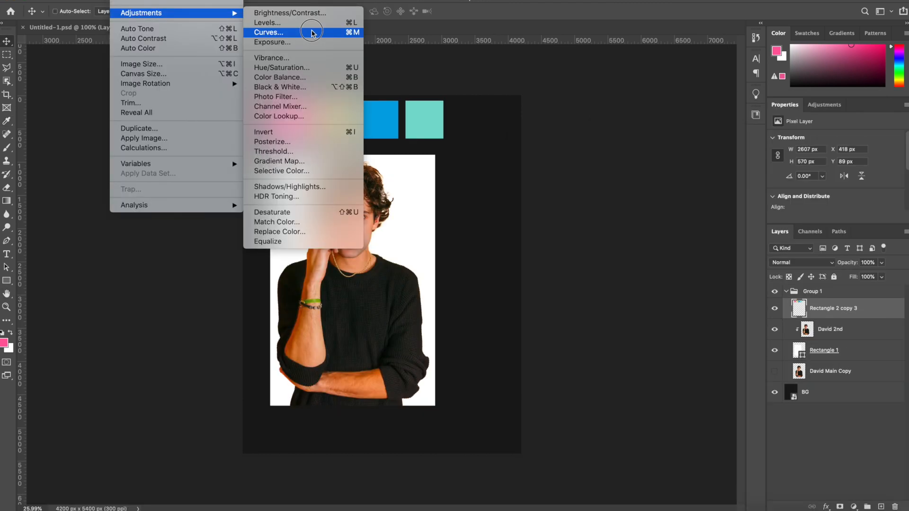
Raise the merged swatch layer's saturation to +73 and rename the layer Color Pallete
click(297, 67)
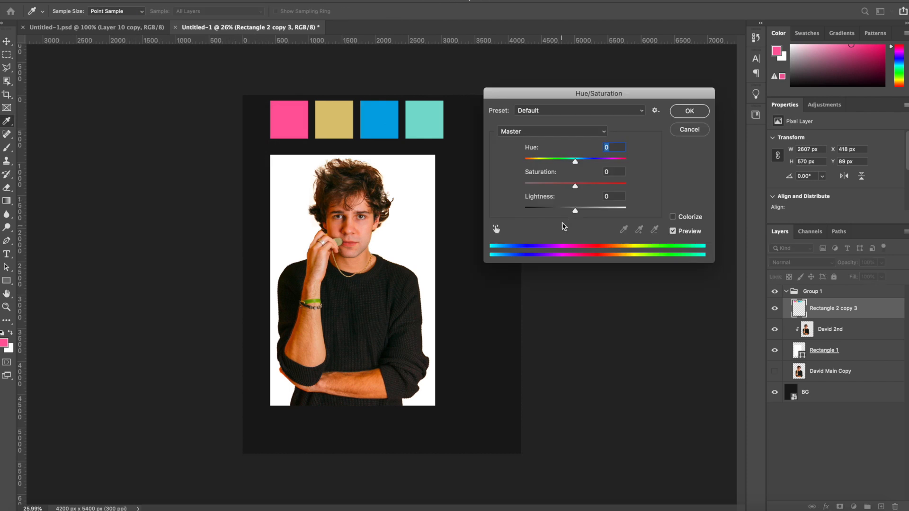
drag(575, 187, 613, 186)
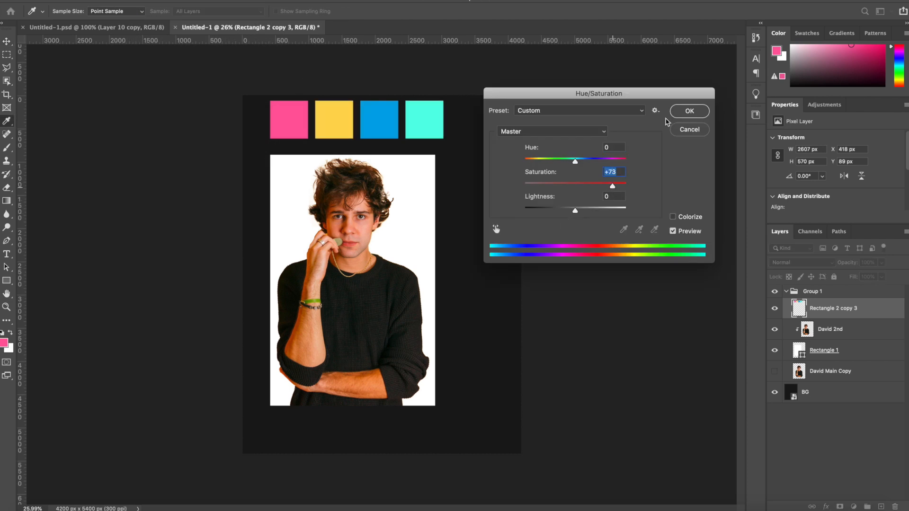
click(689, 111)
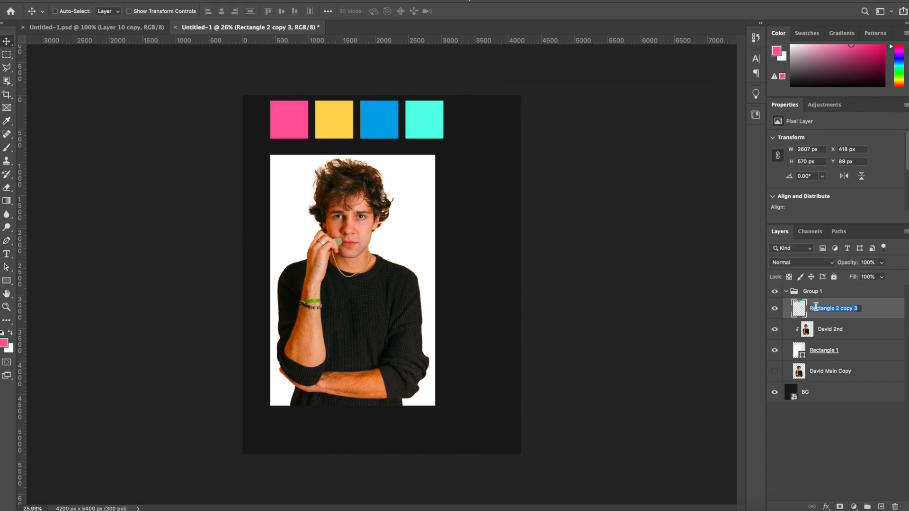
text(Color Pallete)
key(Return)
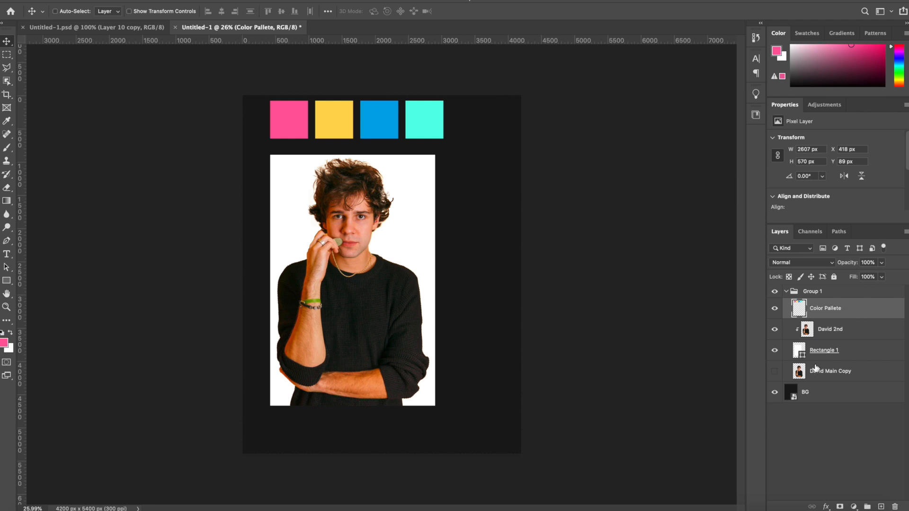
Release the David 2nd layer from its clipping mask and hide it
click(829, 334)
alt+click(830, 339)
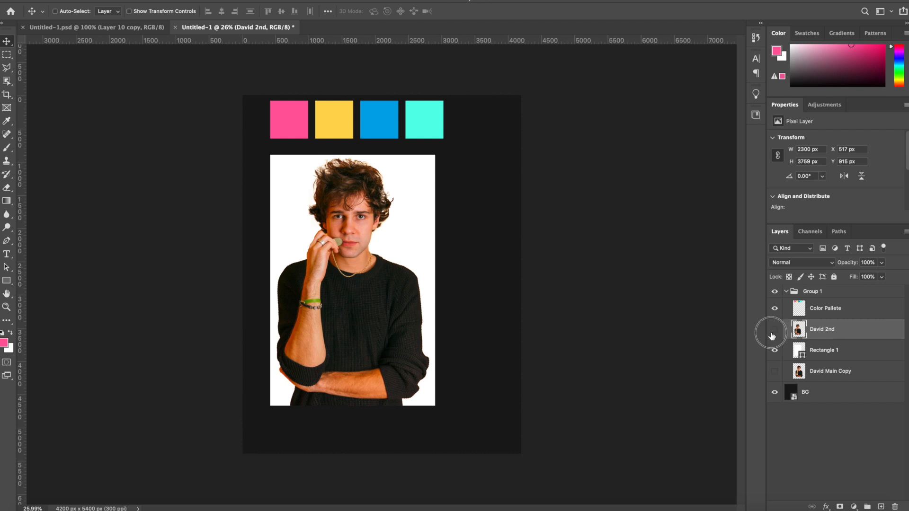
click(772, 336)
Apply a Color Overlay to Rectangle 1 using yellow #ffd852 sampled from the palette's yellow swatch
click(823, 354)
click(826, 507)
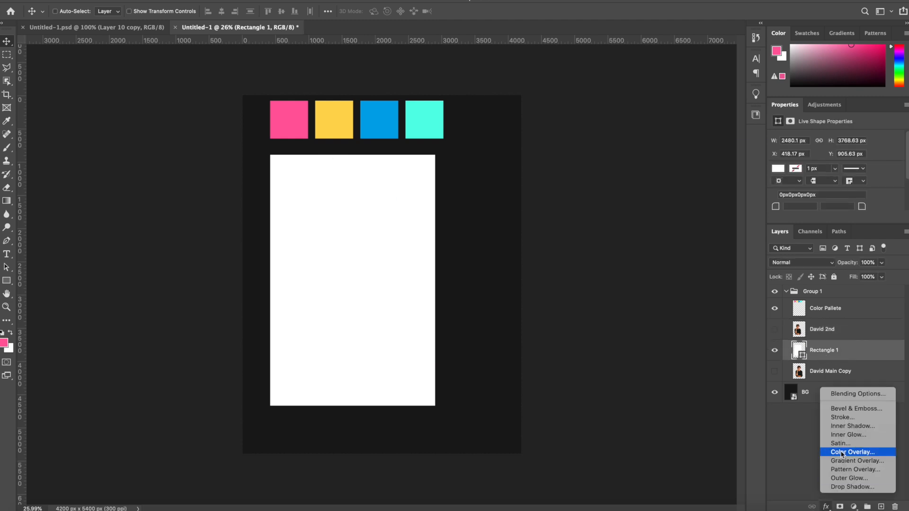
click(842, 454)
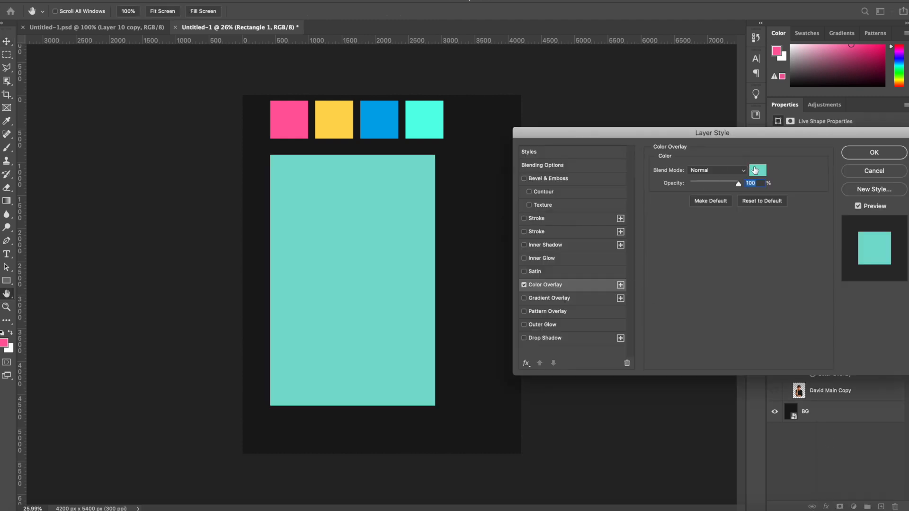
click(755, 170)
click(319, 116)
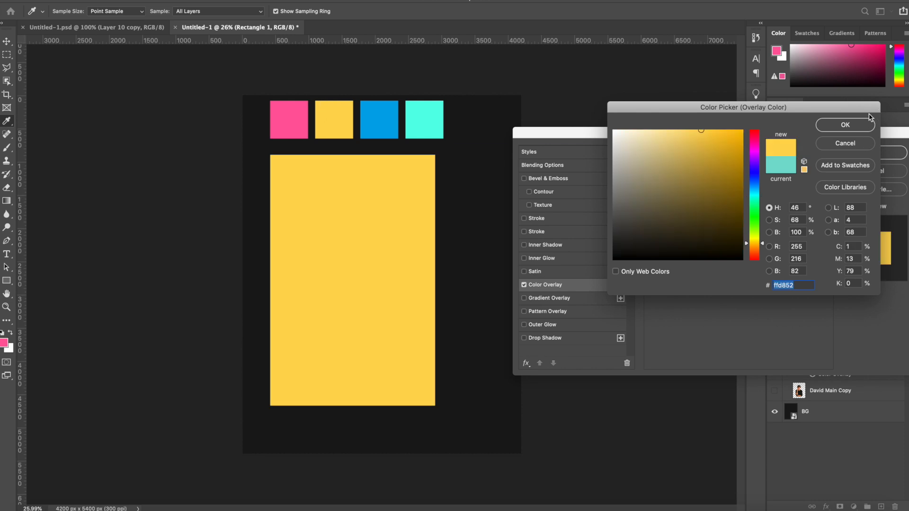
click(855, 126)
click(866, 150)
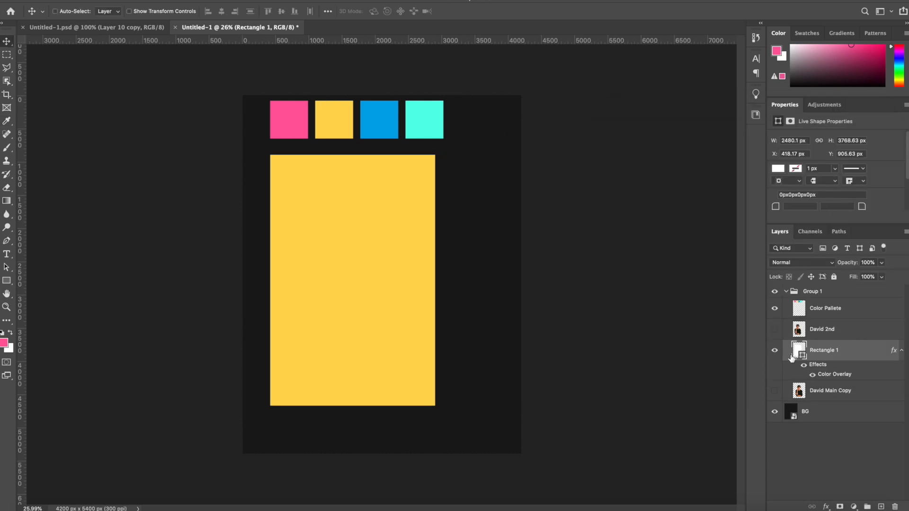
Show the David 2nd portrait, shift it slightly down within the frame, and clip it to Rectangle 1
click(775, 330)
click(817, 331)
drag(324, 246, 331, 259)
alt+click(818, 339)
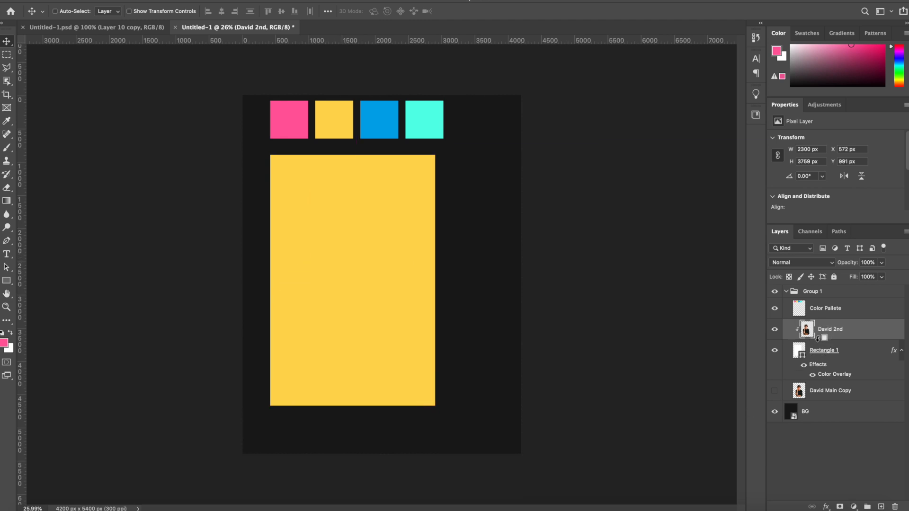
Rasterize the layer style of Rectangle 1
right_click(825, 354)
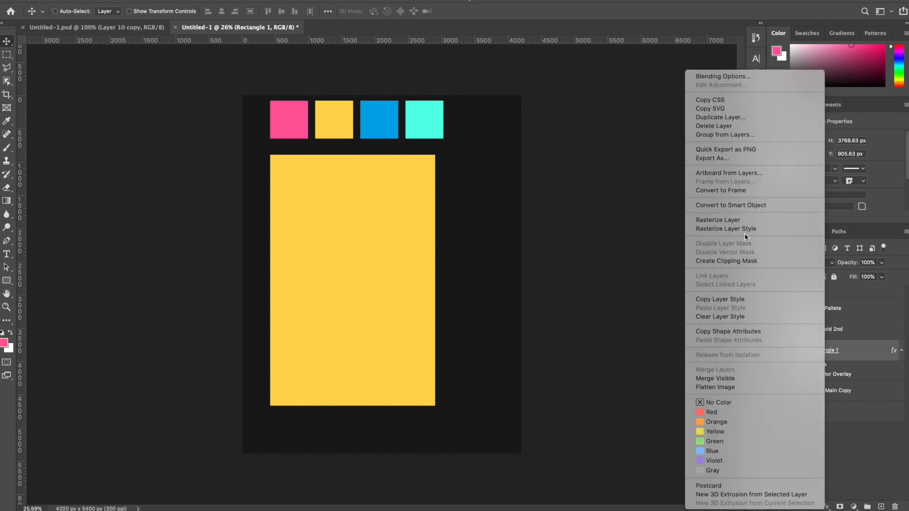
click(869, 356)
right_click(849, 354)
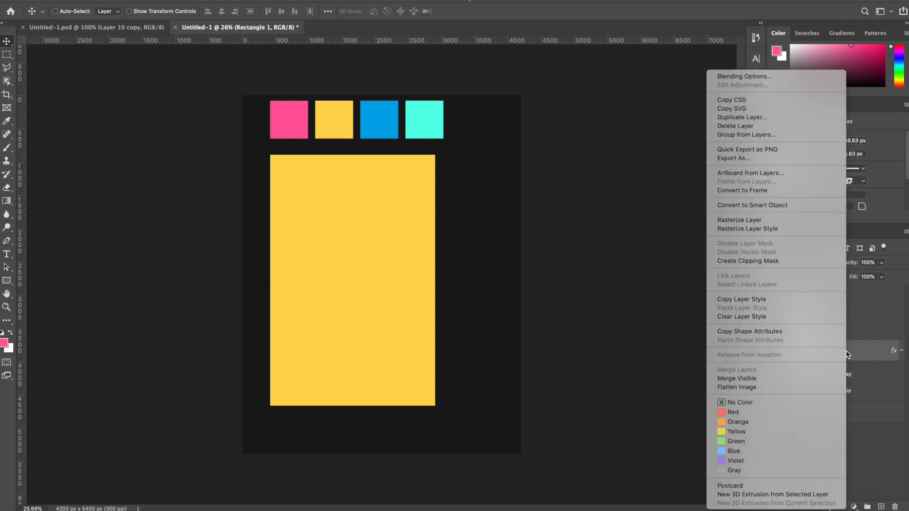
click(754, 229)
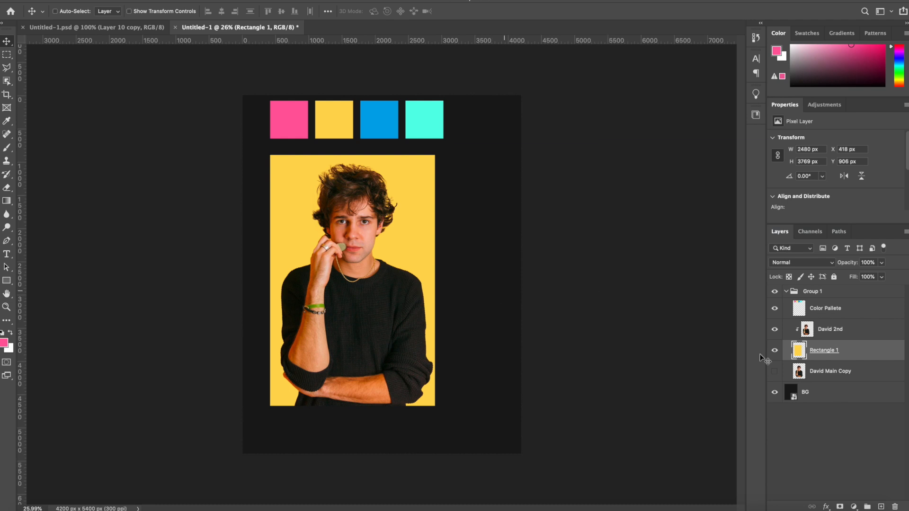
Draw a pink horizontal stripe about 3694 px wide and 85 px high across the yellow rectangle, behind the portrait
click(848, 332)
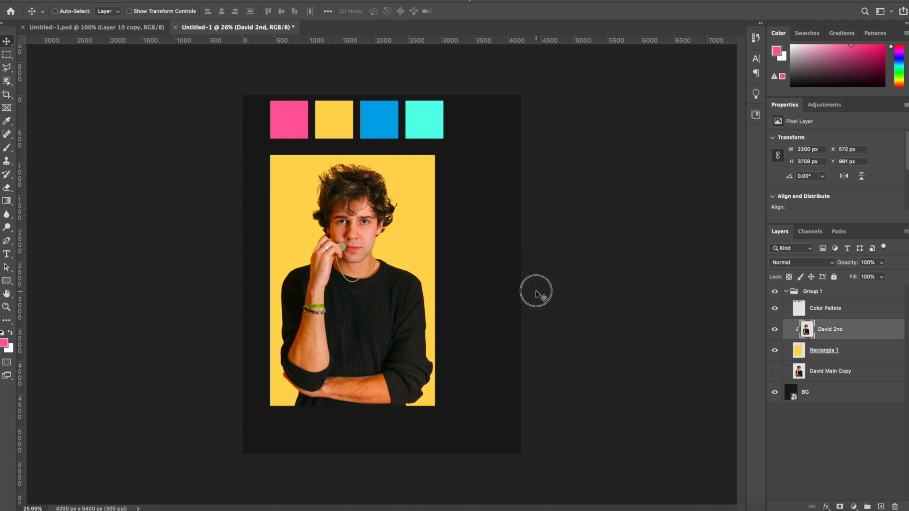
scroll(533, 295, up, 2)
click(7, 281)
scroll(153, 128, left, 2)
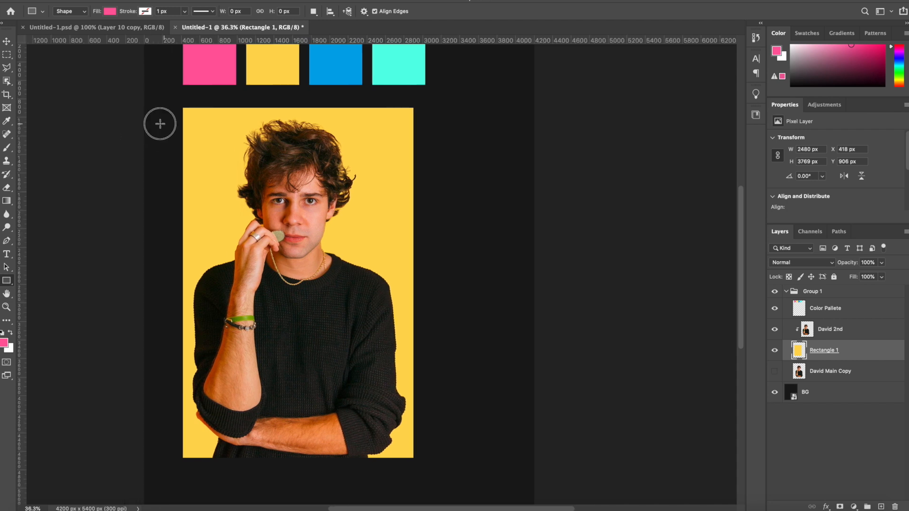
drag(160, 123, 503, 131)
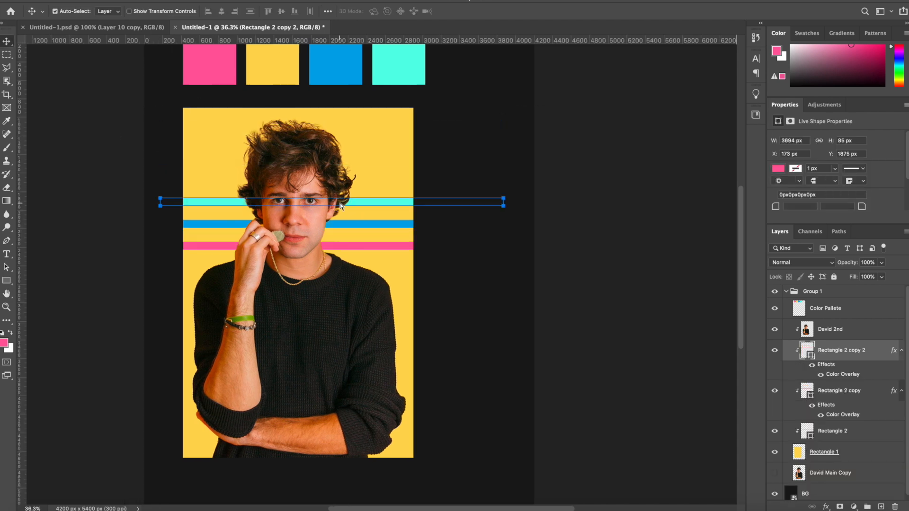
Enlarge the teal stripe upward to about 294 px high and place a copy of the blue stripe along its upper edge
key(ctrl+t)
drag(332, 198, 330, 174)
key(Return)
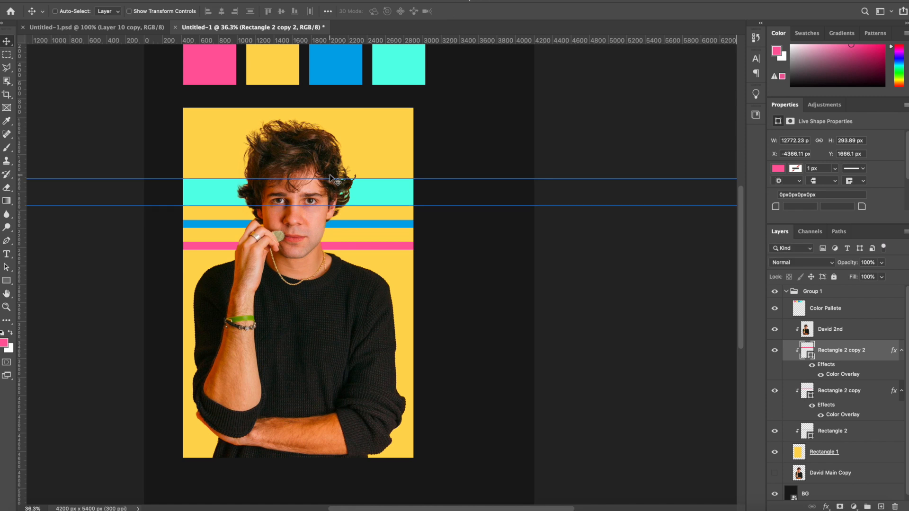
click(855, 391)
drag(375, 257, 374, 190)
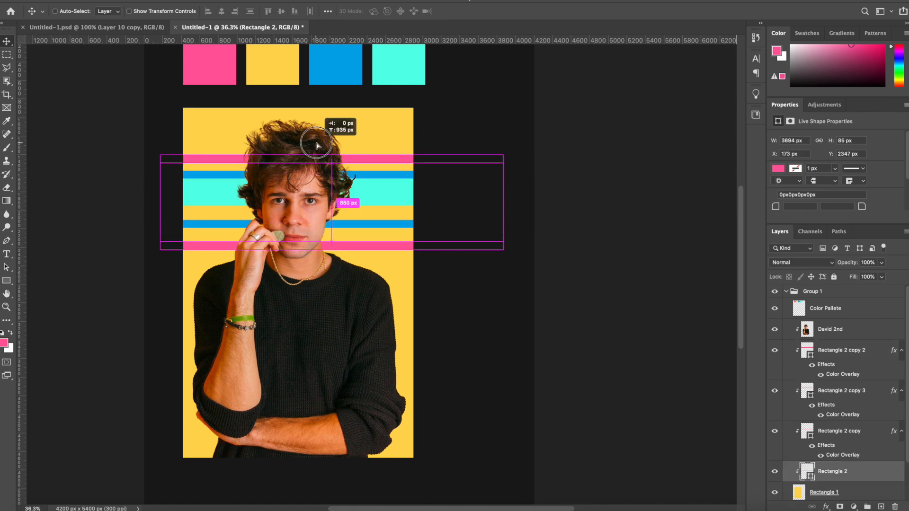
Duplicate the pink stripe above the upper blue stripe and reduce the copy's height to about 34 px
drag(316, 145, 332, 150)
key(ctrl+t)
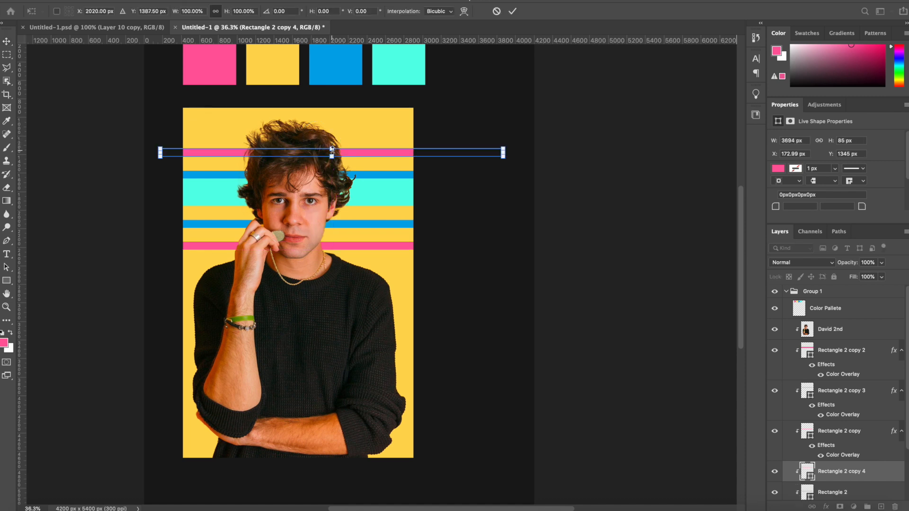
click(217, 12)
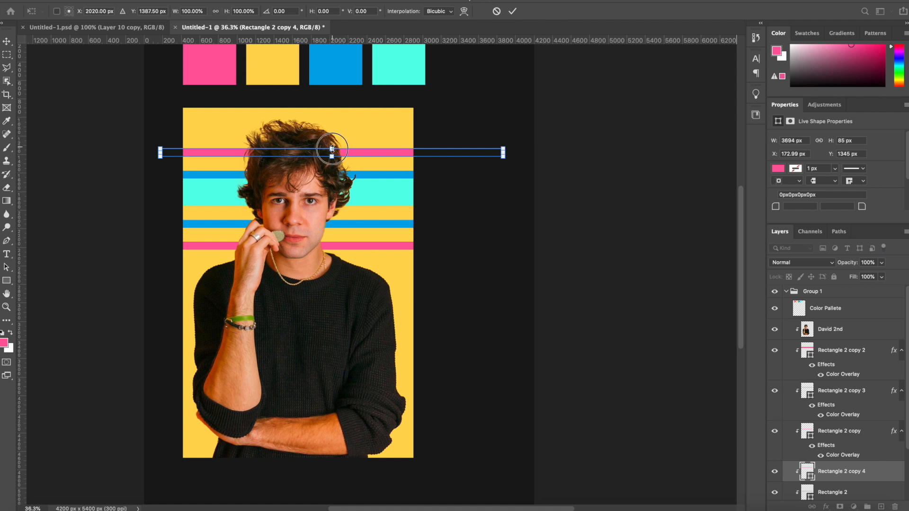
mouse_move(332, 148)
mouse_down()
mouse_move(324, 221)
mouse_move(322, 151)
mouse_move(323, 161)
mouse_up()
key(Return)
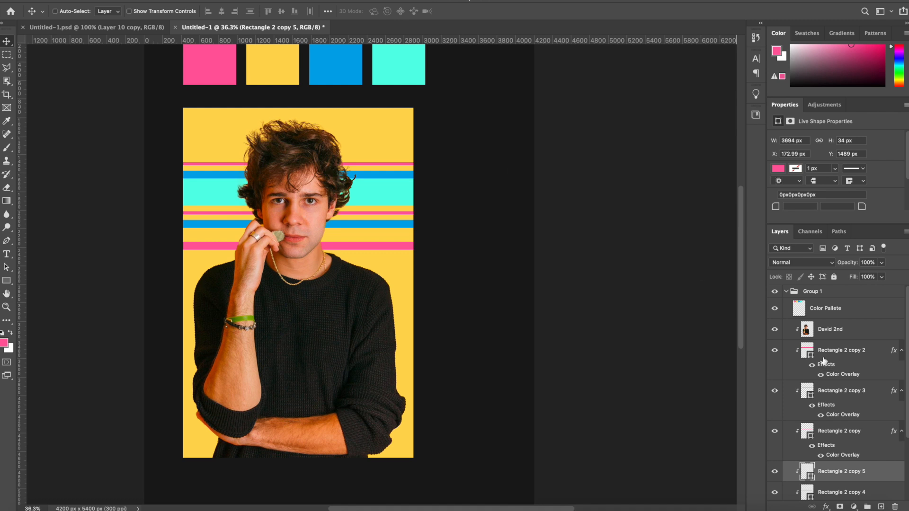
Draw a pink circle about 884 px in diameter overlapping the yellow rectangle's lower-right corner, above the Color Pallete layer
click(789, 316)
scroll(442, 243, down, 2)
scroll(443, 243, right, 2)
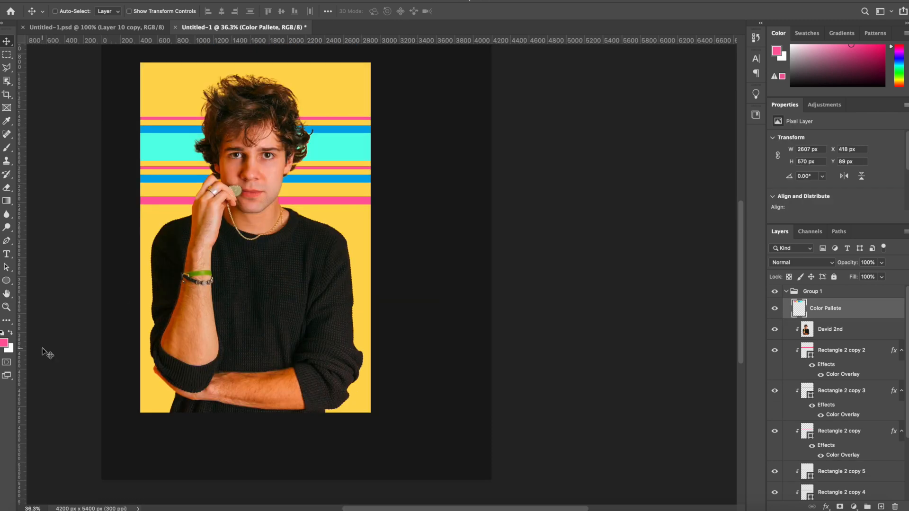
drag(6, 280, 48, 300)
drag(326, 326, 406, 456)
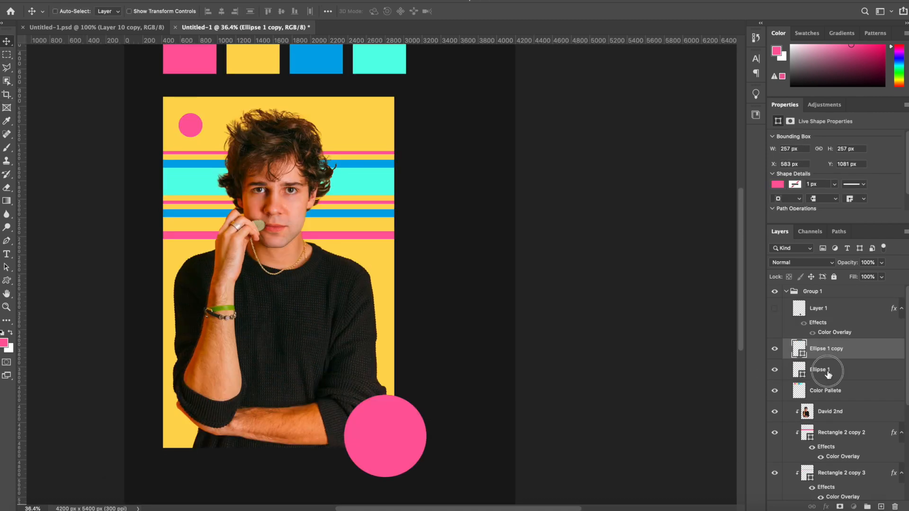
Apply a teal Color Overlay to the large circle, Ellipse 1
click(826, 370)
click(826, 507)
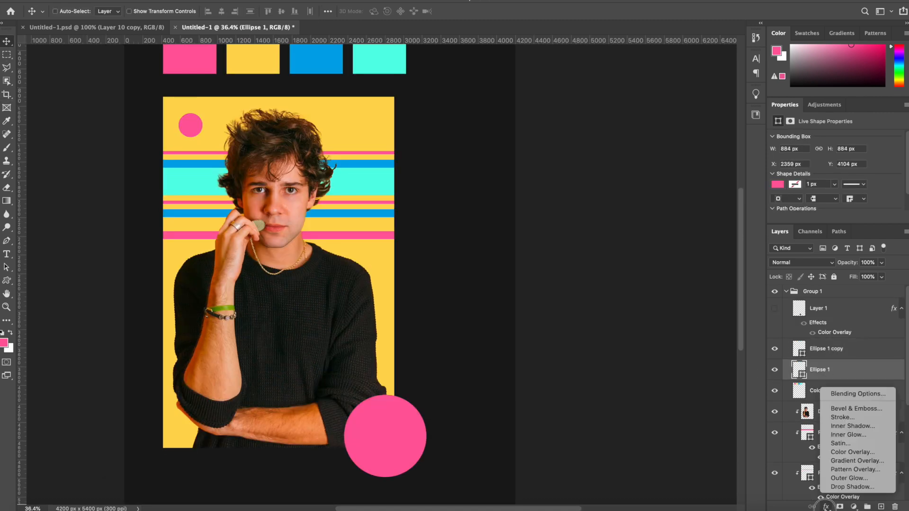
click(853, 452)
click(861, 160)
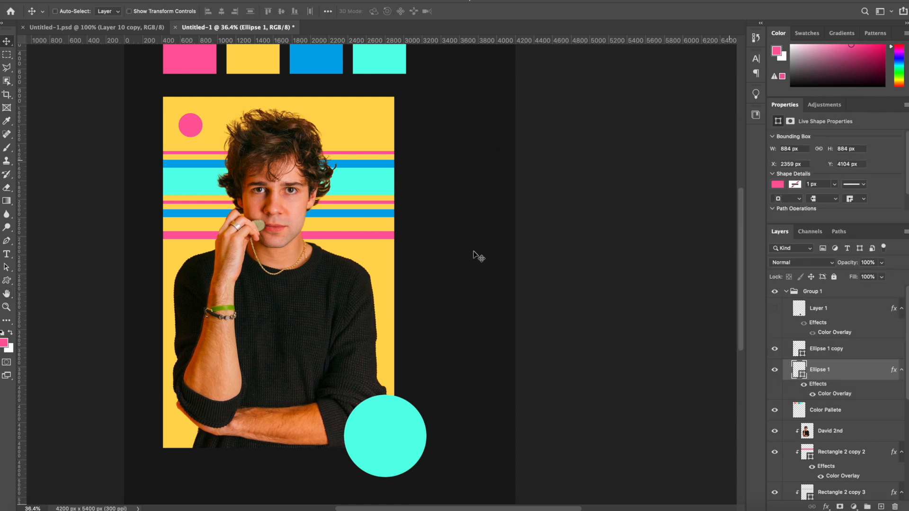
Add the pink text CLICKBAIT beside the portrait in Paralucent Condensed Heavy Italic at 124 pt
drag(473, 256, 372, 298)
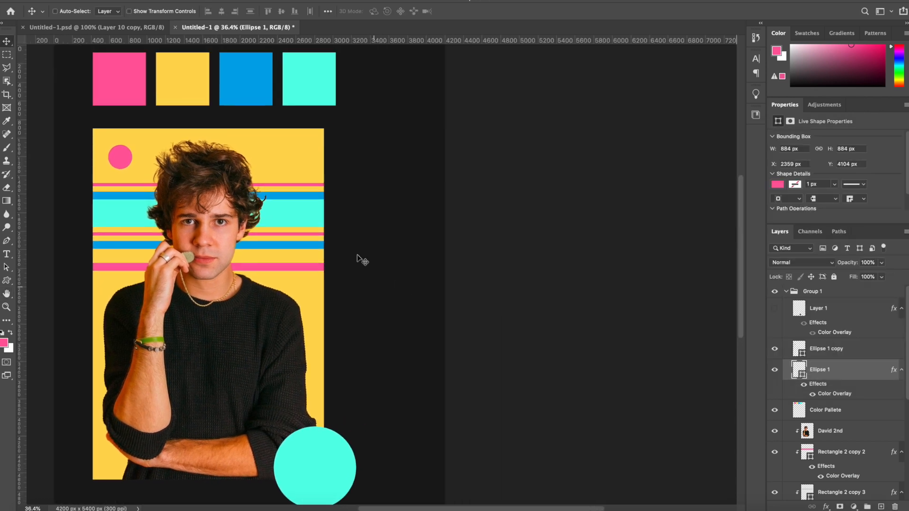
key(t)
click(352, 209)
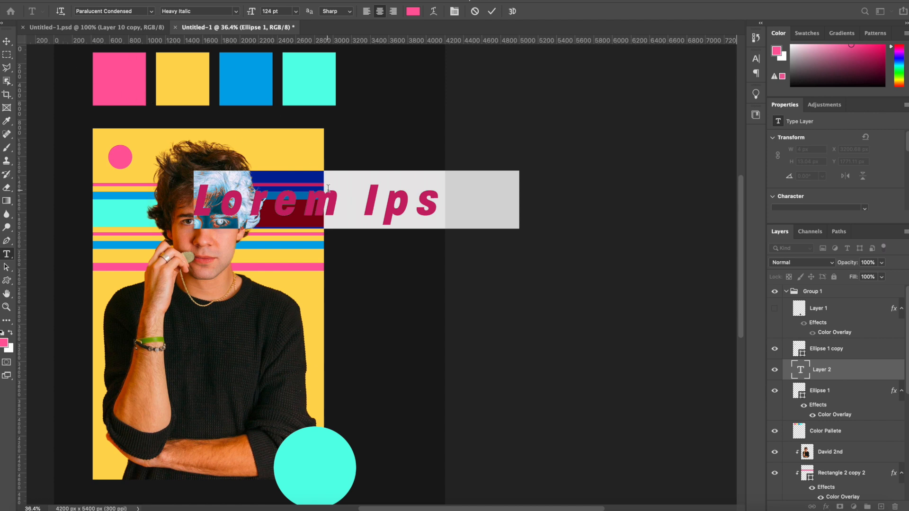
text(CLOC)
key(BackSpace)
key(BackSpace)
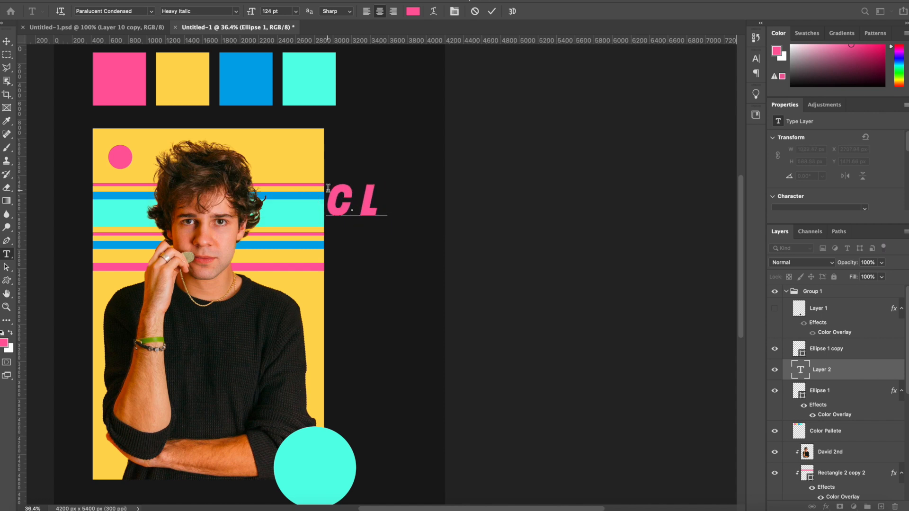
text(O)
key(BackSpace)
text(ICKBAIT)
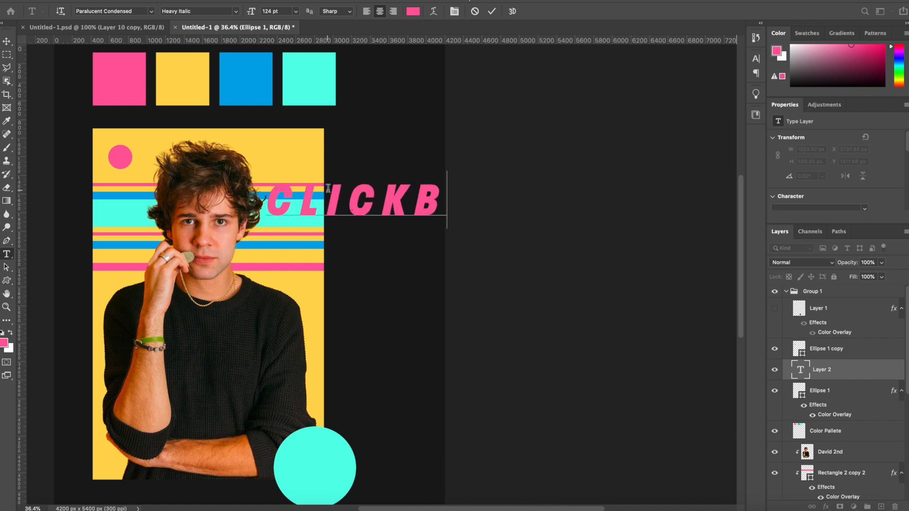
Switch the CLICKBAIT text to vertical orientation and commit it
double_click(328, 188)
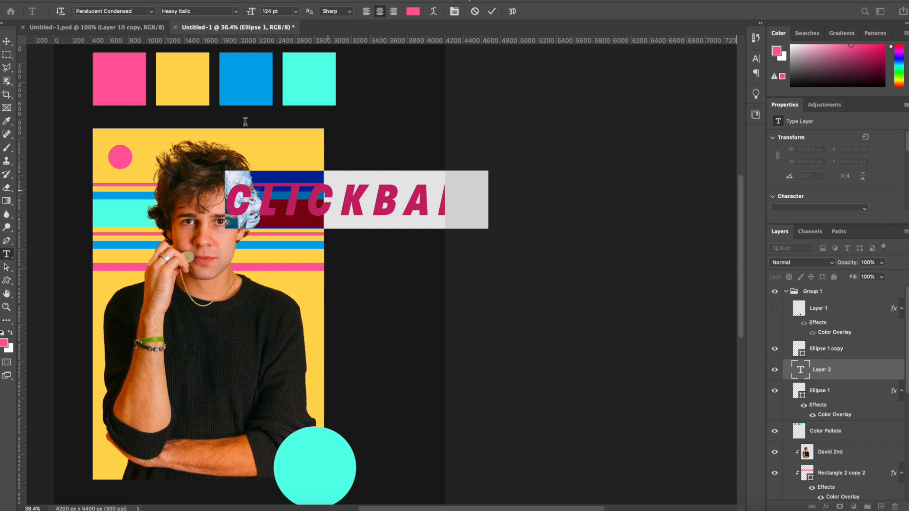
click(61, 11)
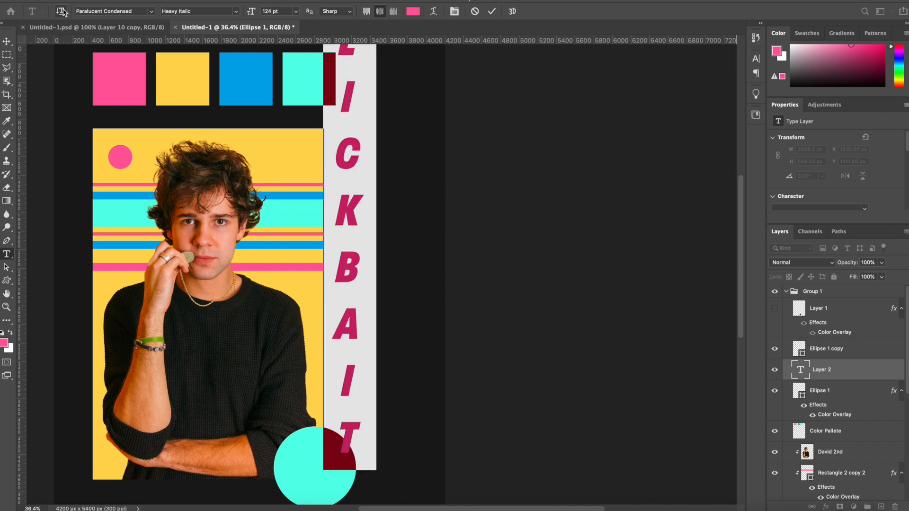
key(super+Return)
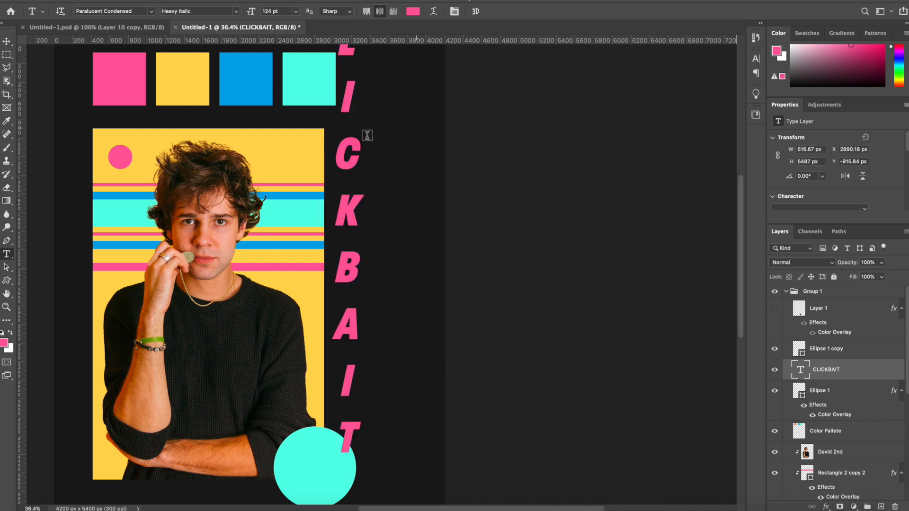
Set the vertical CLICKBAIT text's font to KidPixies Regular
double_click(351, 140)
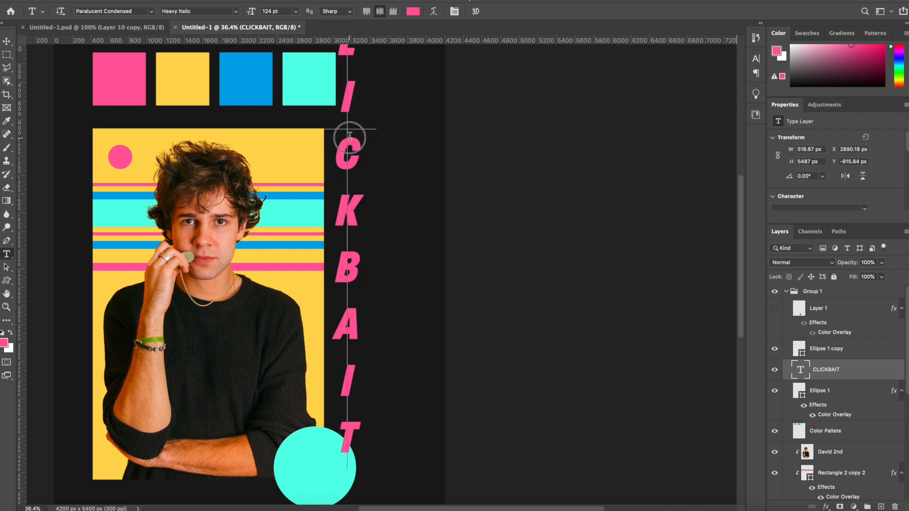
click(114, 11)
text(kid)
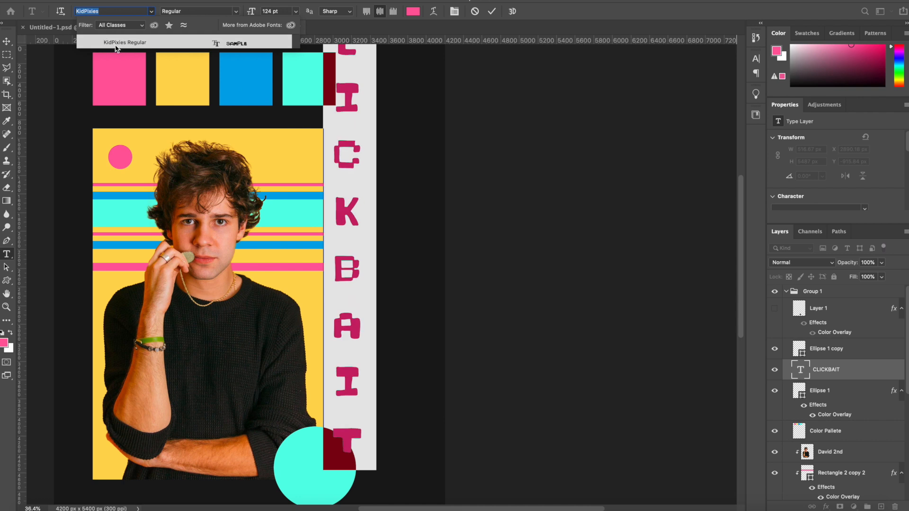
click(116, 44)
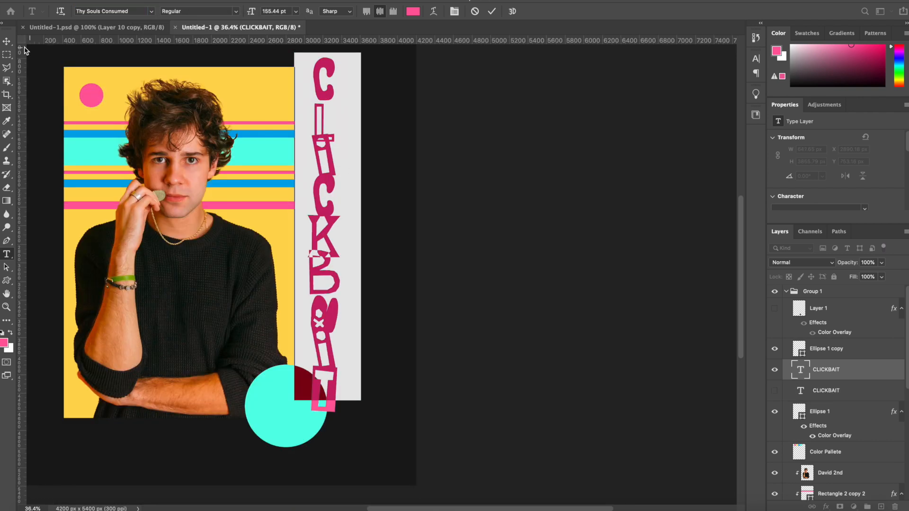
Commit the text, switch to the browser, open the downloaded Grotes Sans demo OTF font for installation and close its preview
click(6, 42)
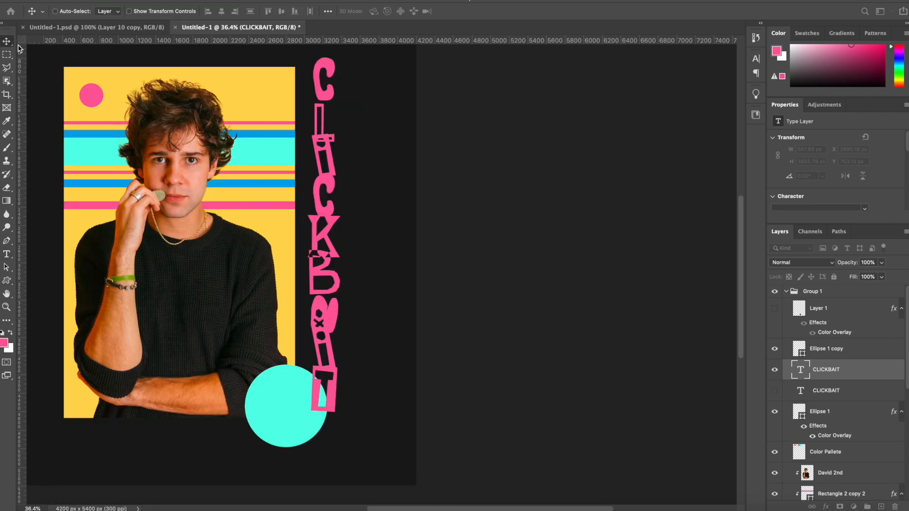
click(109, 508)
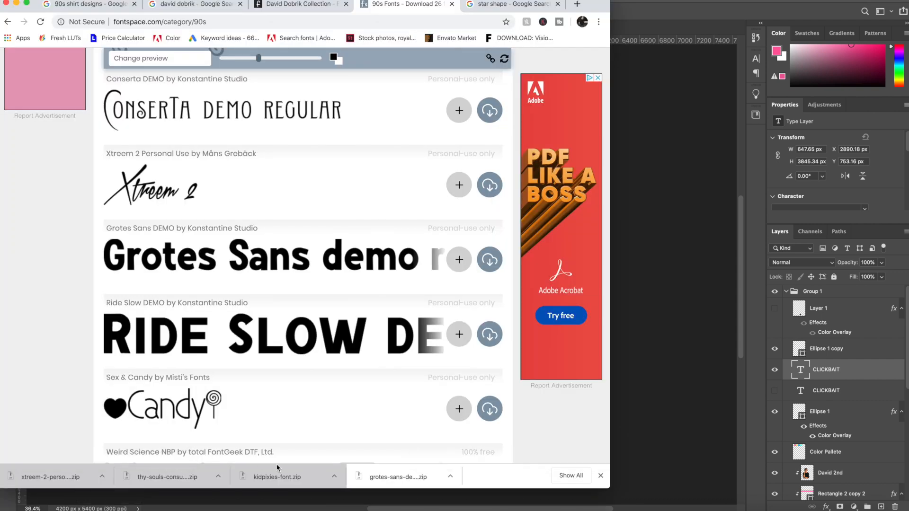
click(434, 476)
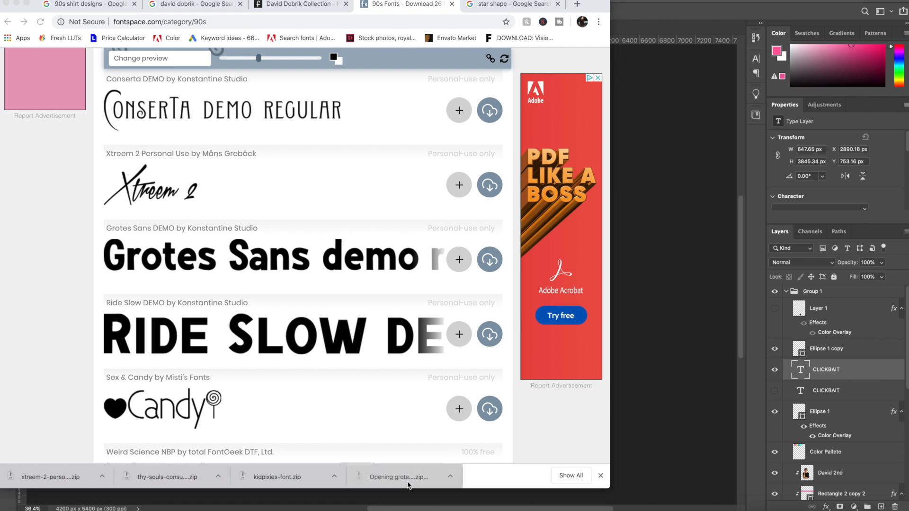
double_click(348, 140)
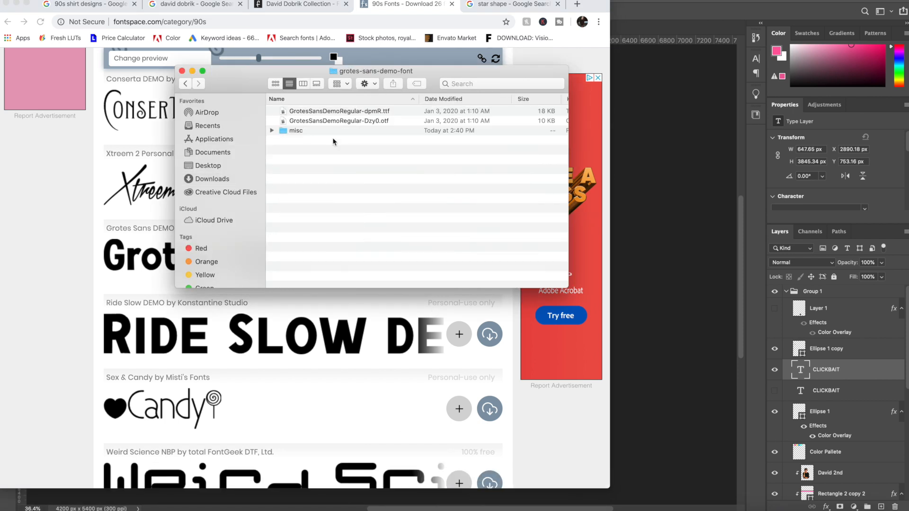
double_click(359, 122)
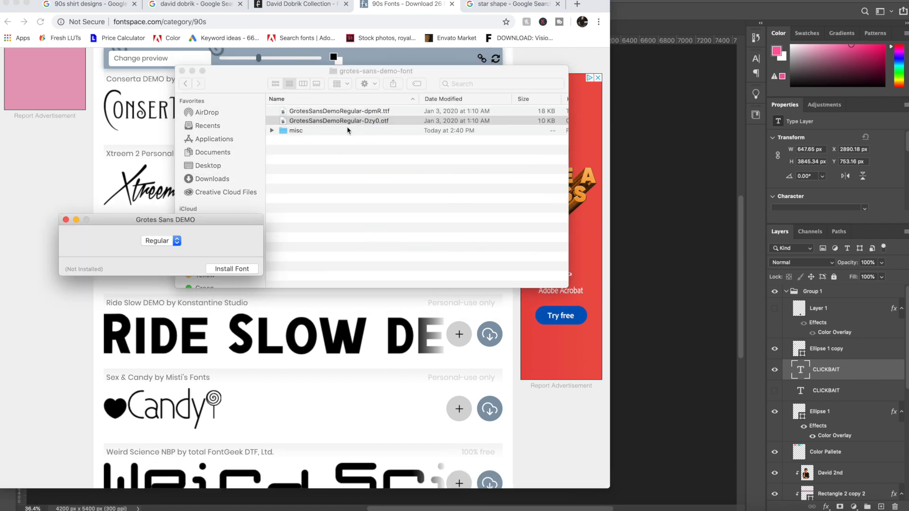
click(65, 220)
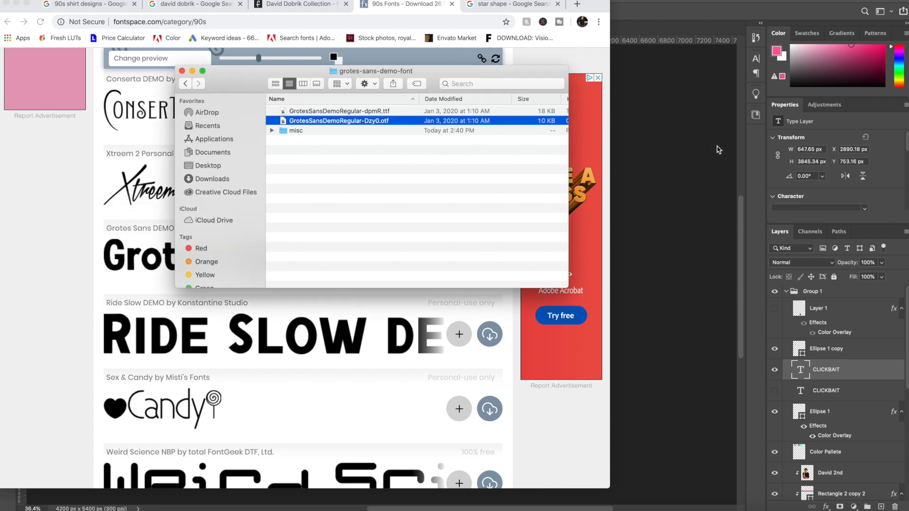
Try to set the vertical CLICKBAIT text's font to Grotes Sans by searching for grotes
click(689, 150)
click(315, 124)
key(super+a)
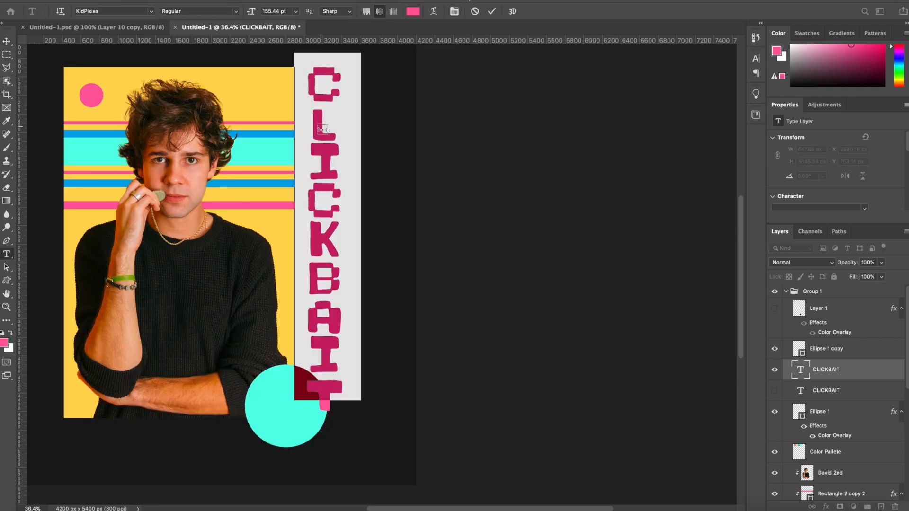
text(grotes)
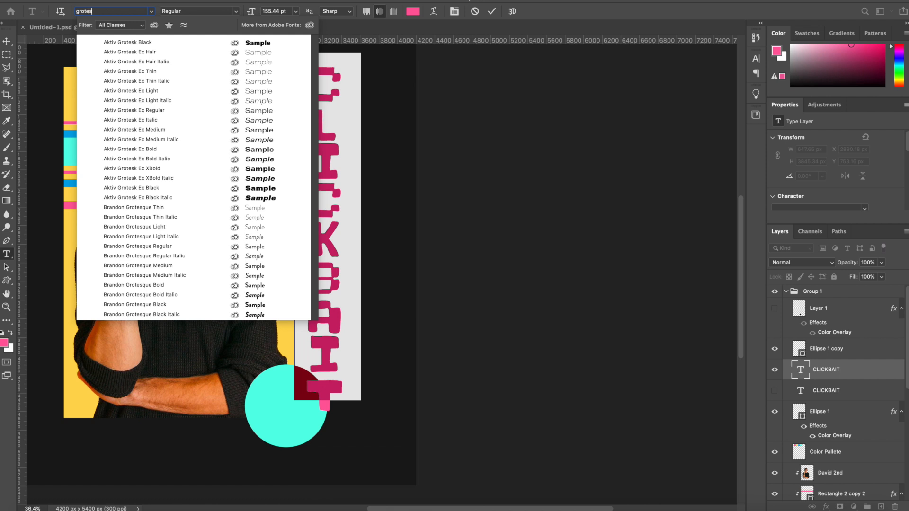
Set the vertical CLICKBAIT text's font to Ride Slow DEMO Regular
click(108, 507)
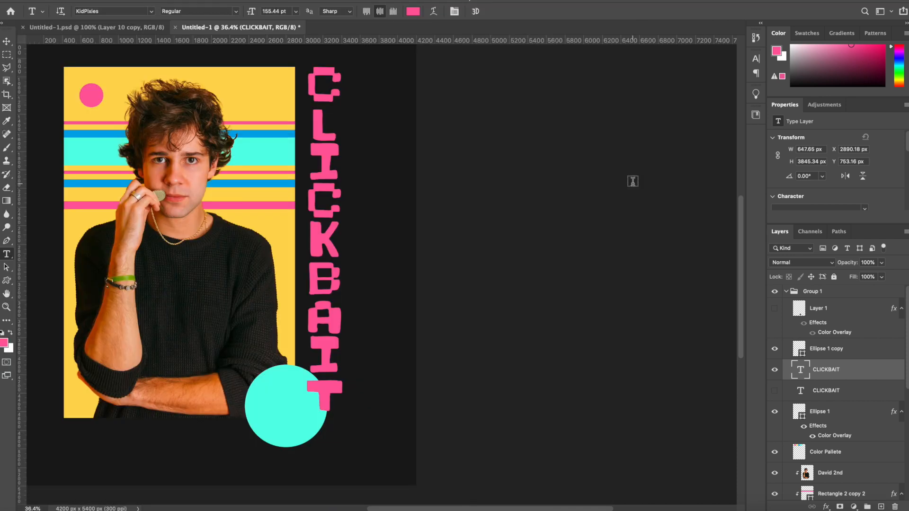
click(633, 187)
double_click(323, 121)
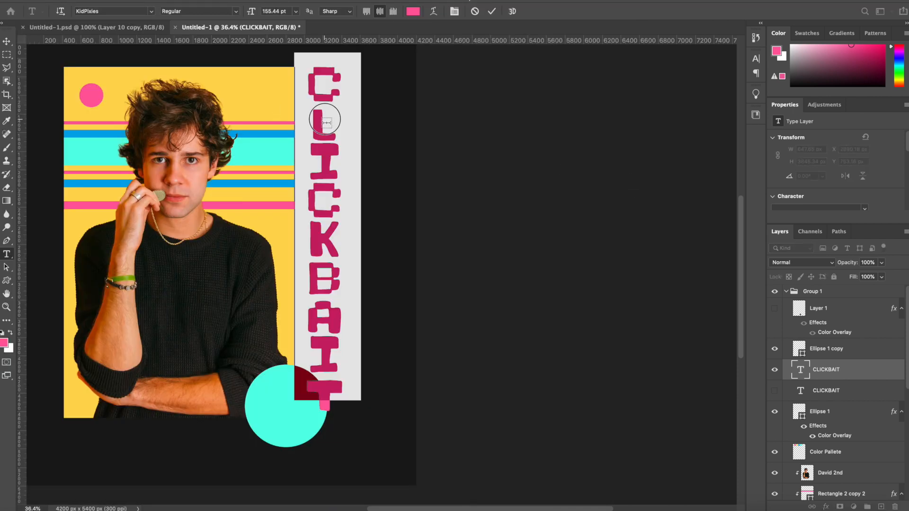
click(83, 10)
text(ride)
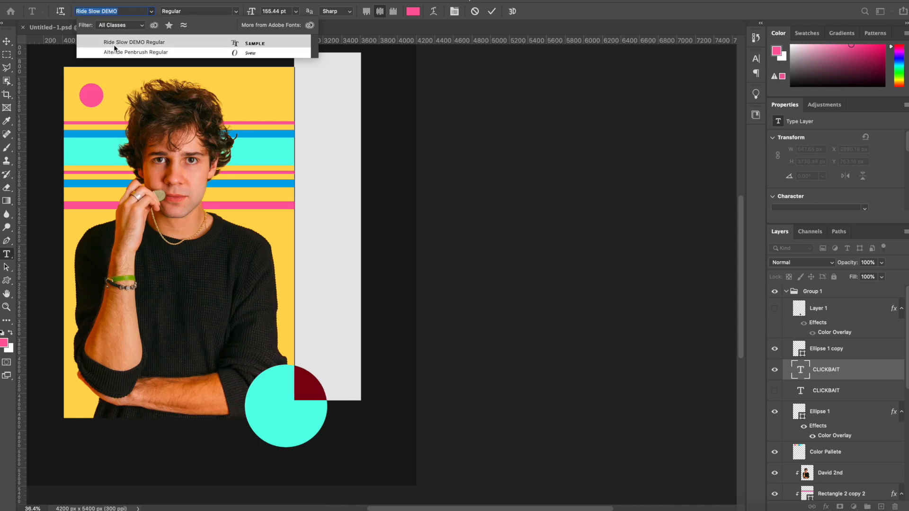
click(114, 45)
Replace the vertical CLICKBAIT lettering with rideslow and commit the text
text(RI)
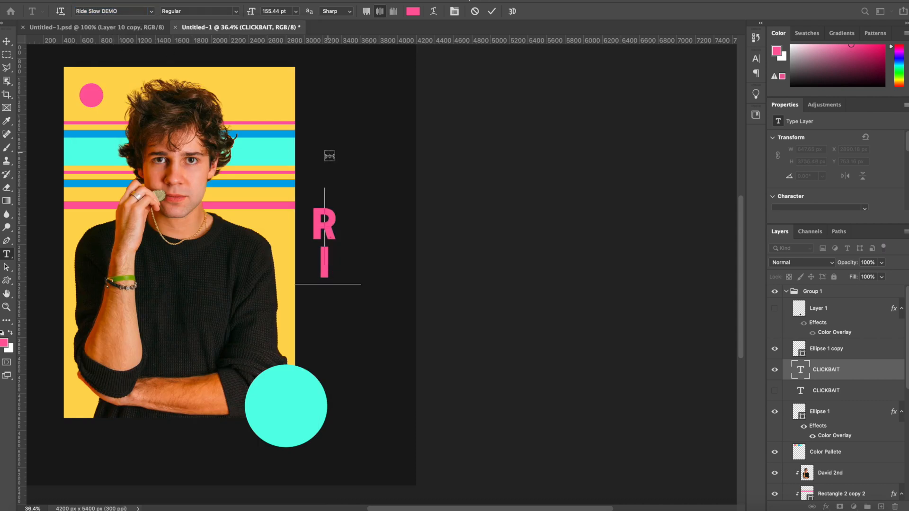
text(DEslow)
key(Escape)
key(v)
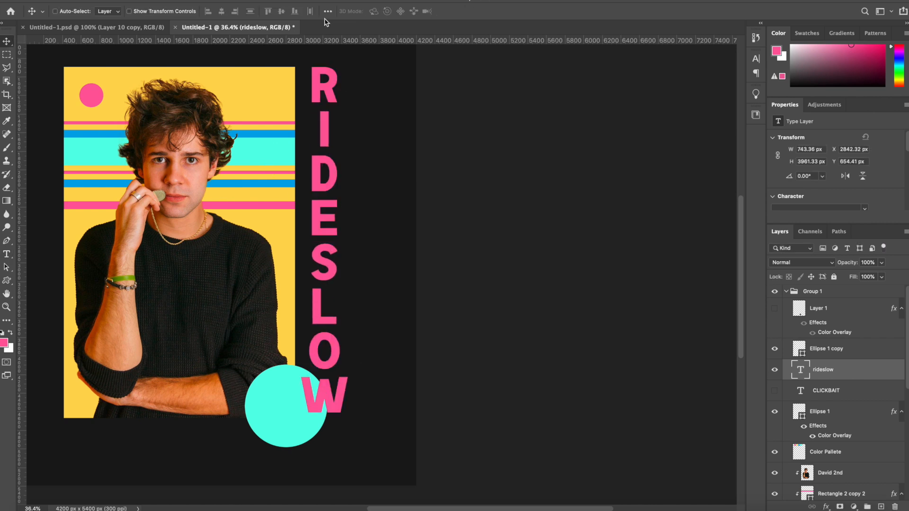
Toggle the Smart Guides display and try nudging the vertical rideslow text beside the portrait
click(279, 0)
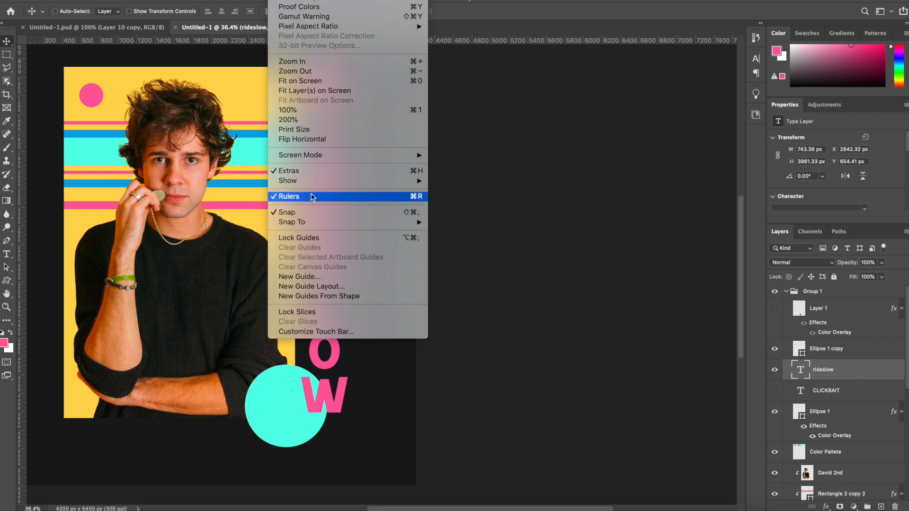
mouse_move(307, 185)
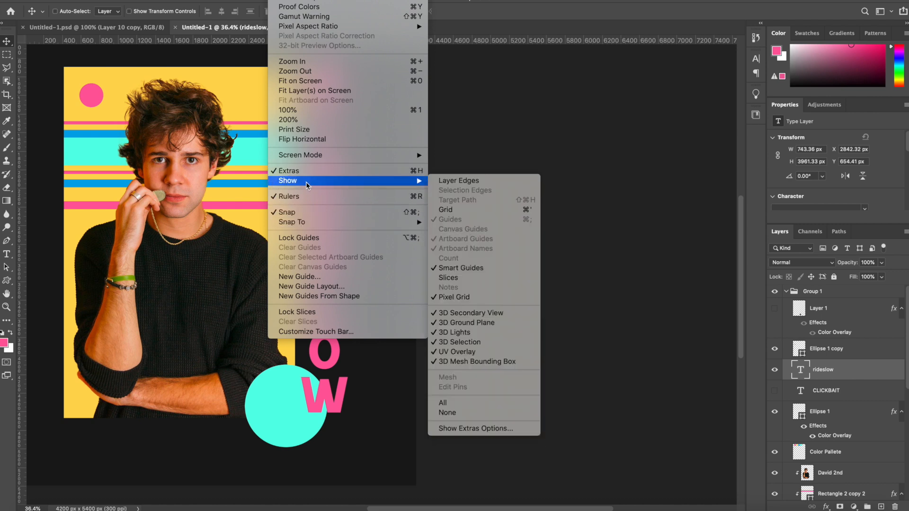
click(476, 268)
click(563, 156)
mouse_move(325, 156)
mouse_down()
mouse_move(325, 142)
mouse_move(324, 154)
mouse_up()
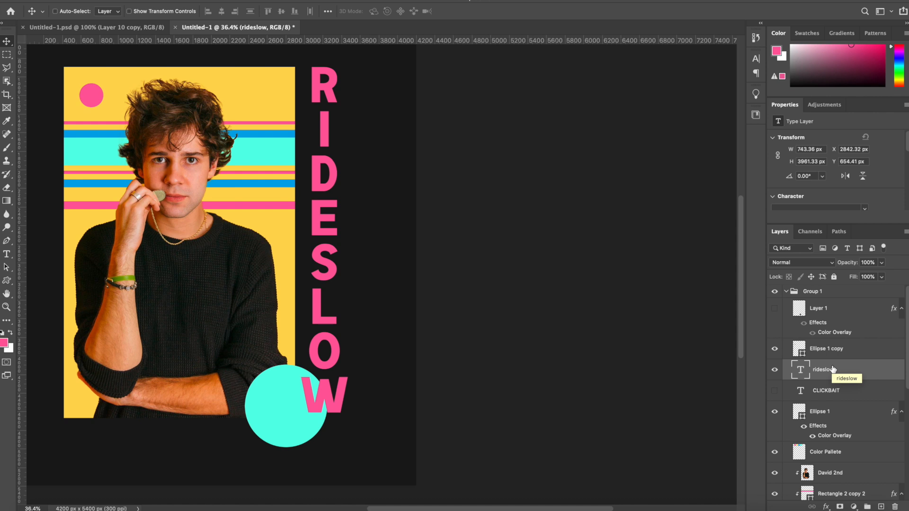
key(t)
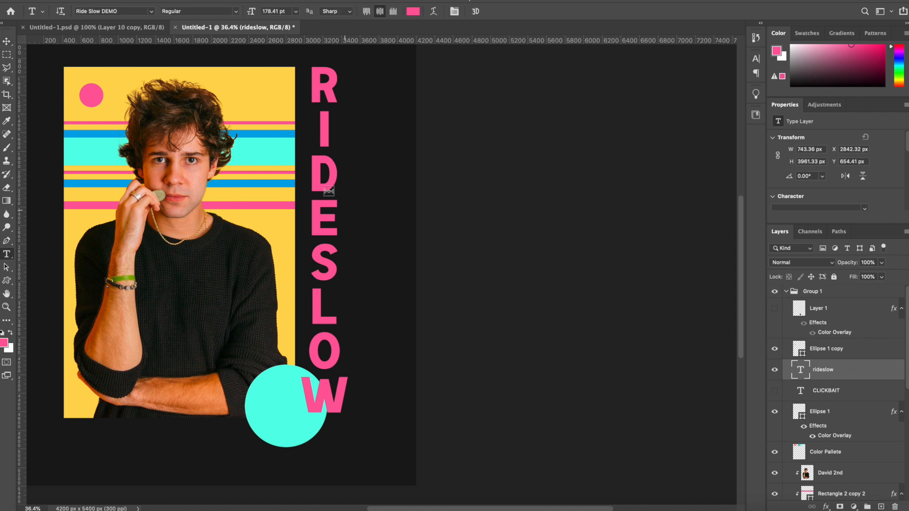
click(9, 42)
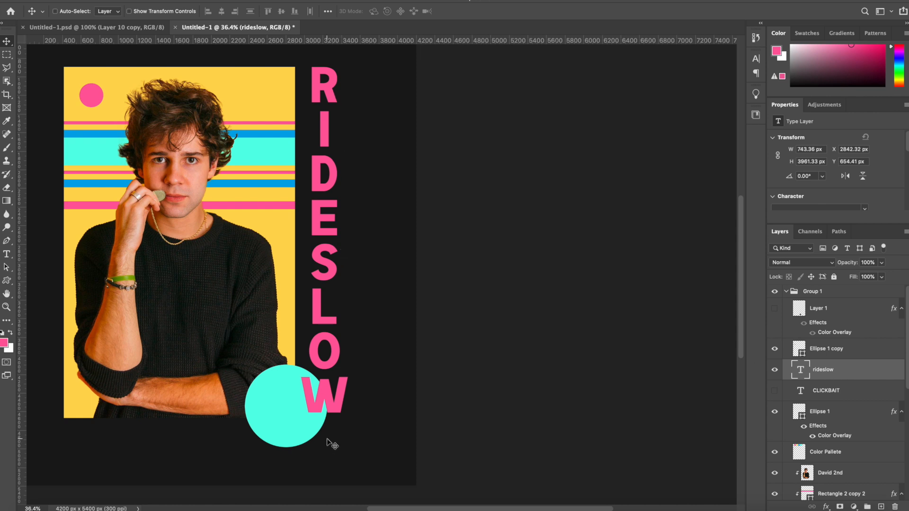
Cut the letter L out of the rasterized clickbait layer and paste it onto its own layer
drag(306, 104, 340, 142)
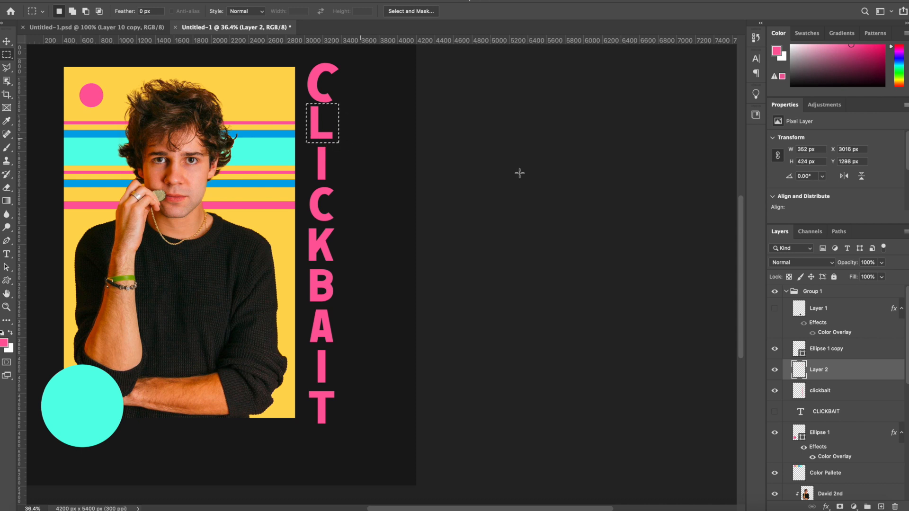
key(Delete)
click(820, 389)
key(ctrl+d)
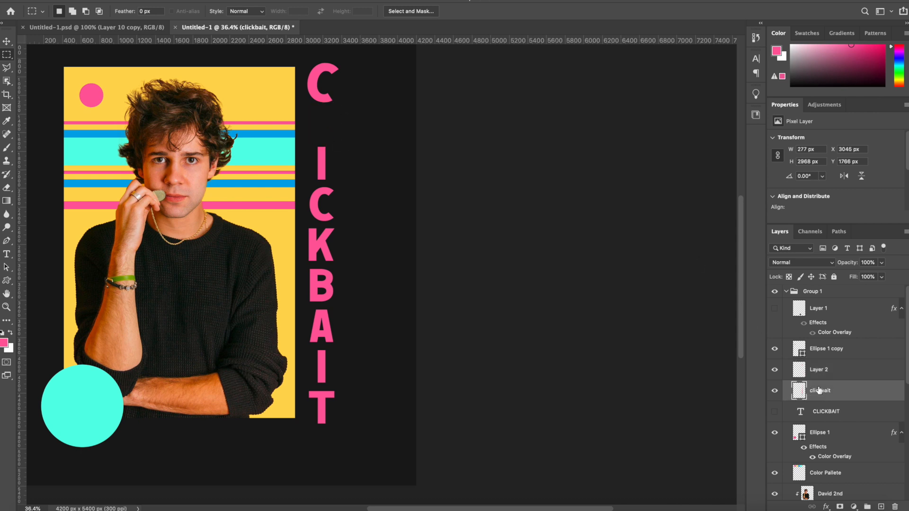
key(ctrl+v)
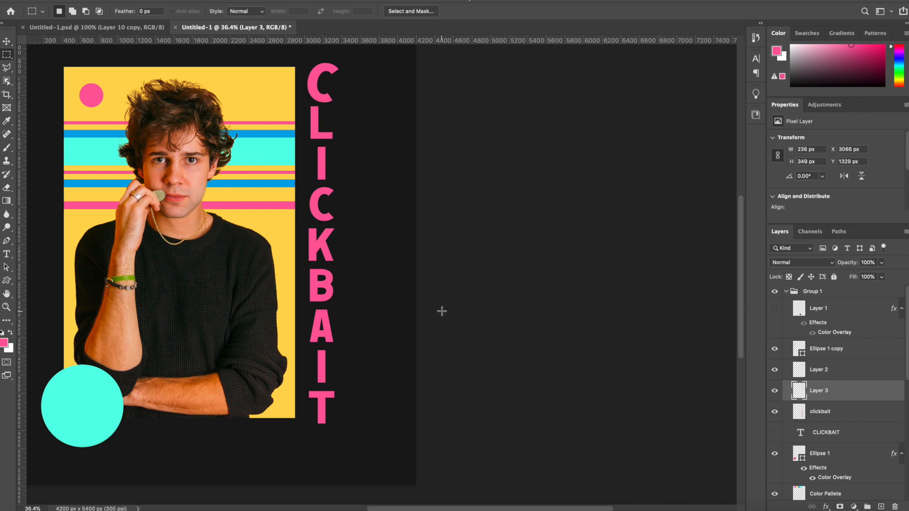
Scale the separated L to about 116% and rotate it about -10 degrees
key(ctrl+t)
drag(349, 96, 331, 98)
key(Return)
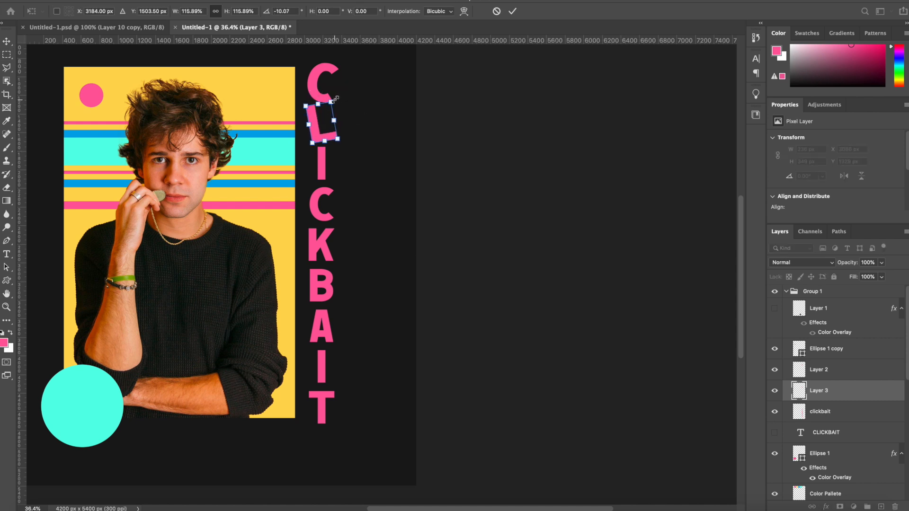
key(t)
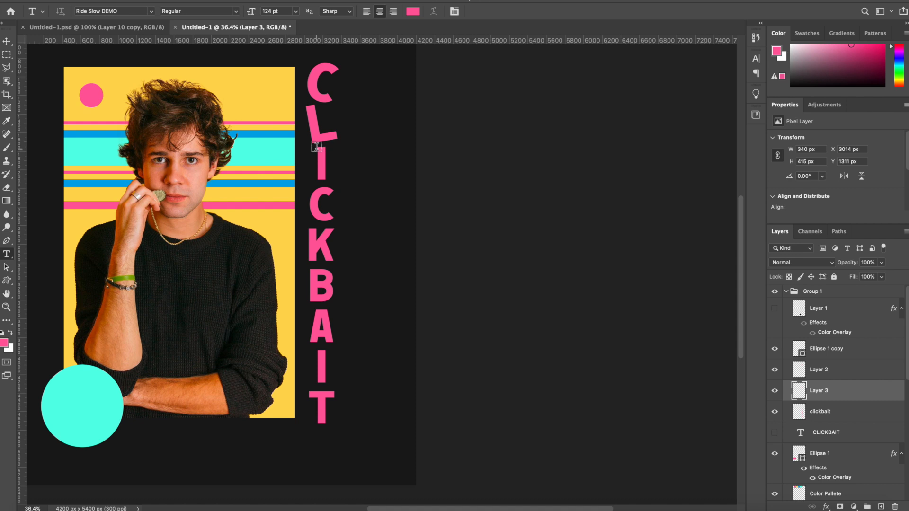
Marquee-select the lettering below the tilted L on the clickbait layer
click(17, 57)
click(831, 410)
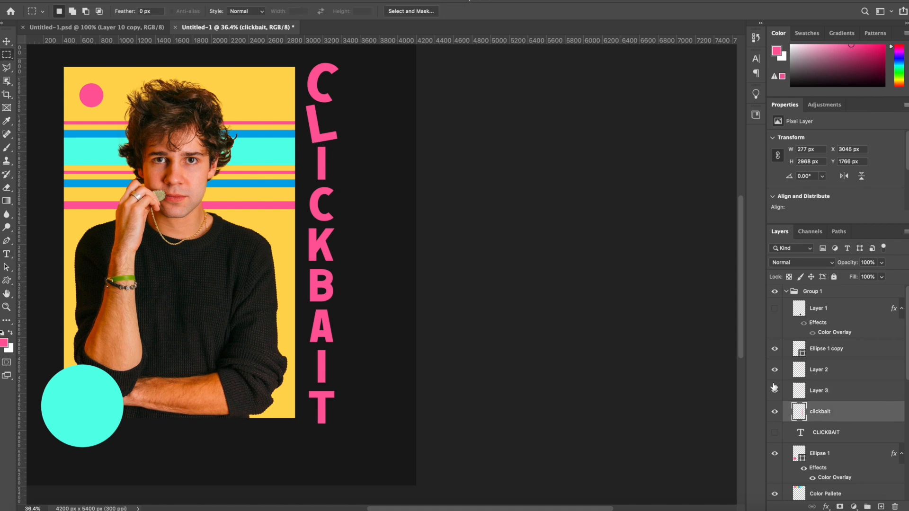
drag(308, 147, 371, 400)
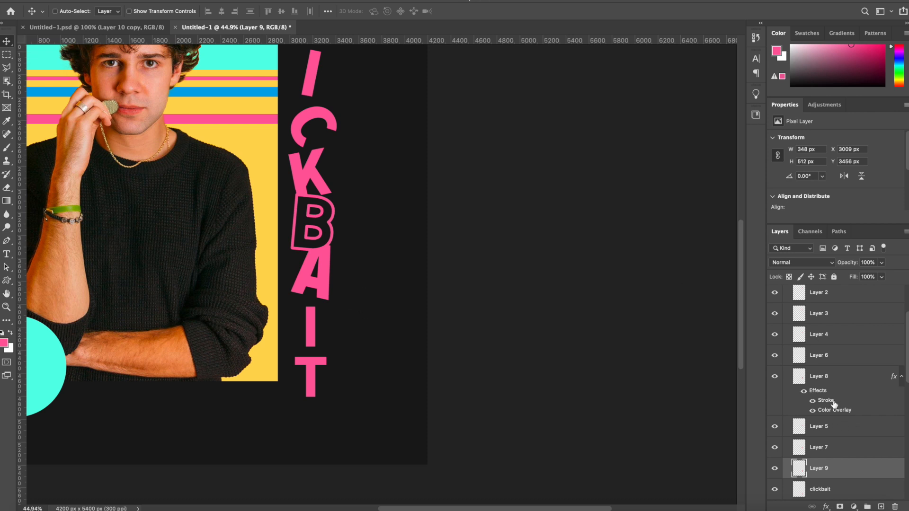
Nudge the letter A to X 2973 px and marquee-select the I below it on the clickbait layer
drag(400, 285, 401, 288)
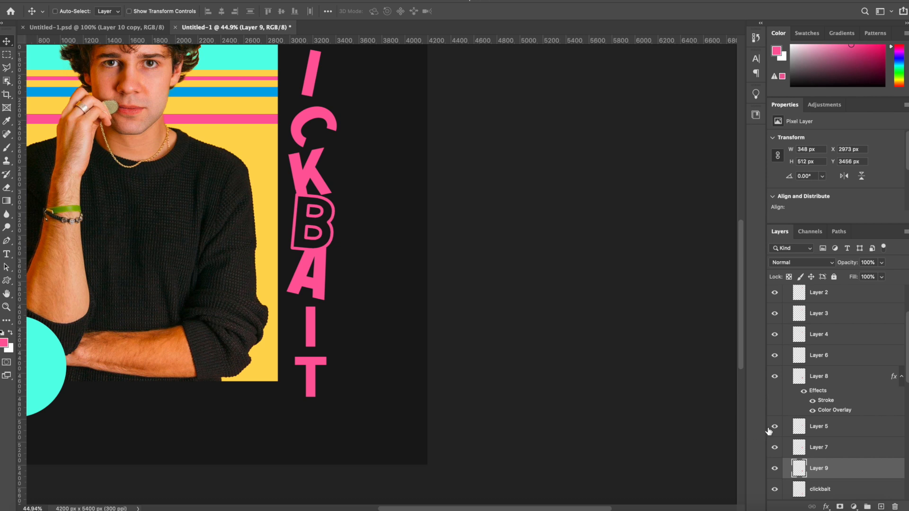
click(805, 491)
click(7, 54)
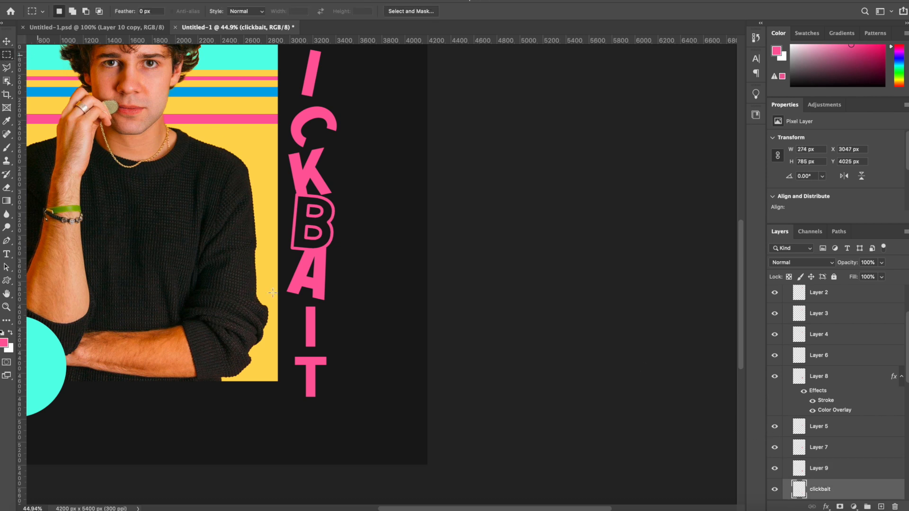
drag(295, 305, 347, 351)
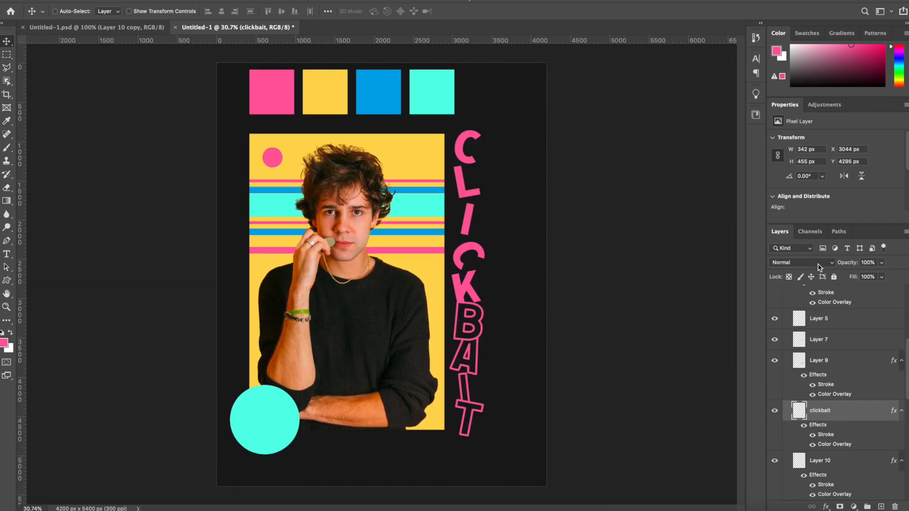
Toggle the visibility of the separated letter layers to identify which layer holds each letter
scroll(460, 142, up, 2)
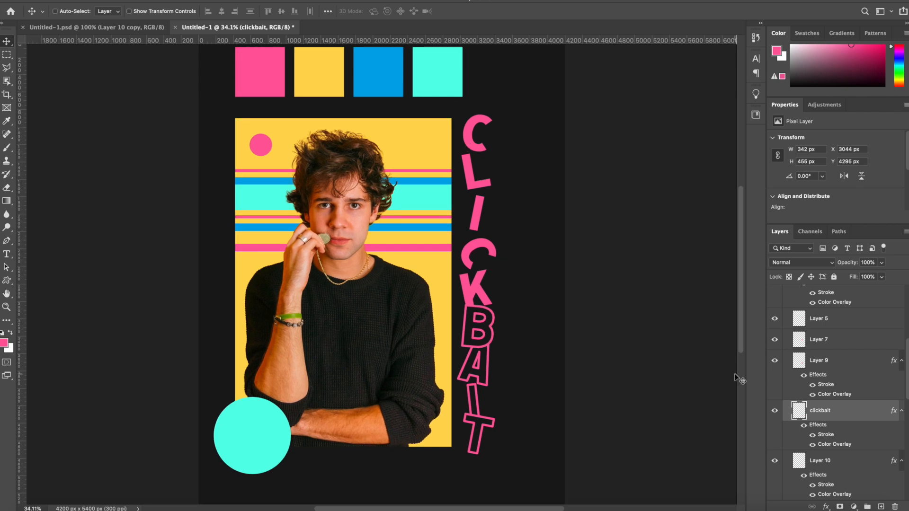
scroll(830, 362, up, 5)
click(775, 381)
click(775, 381)
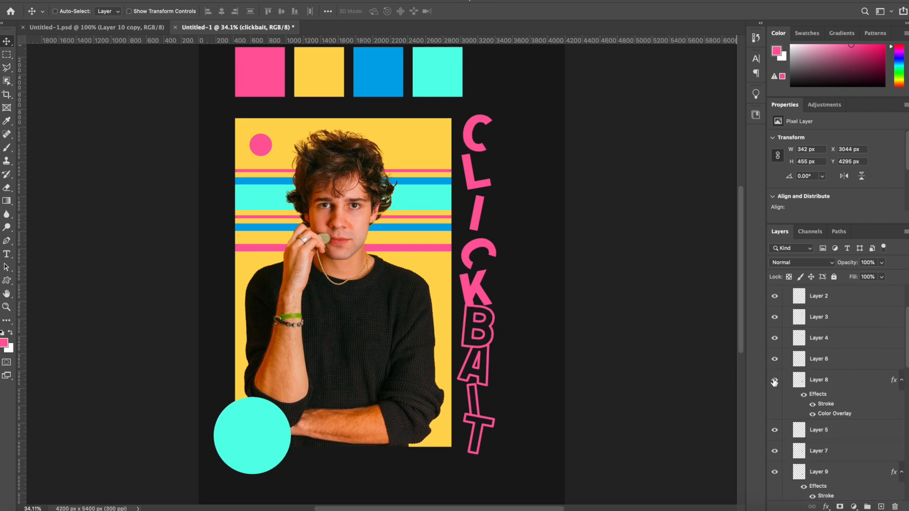
click(775, 337)
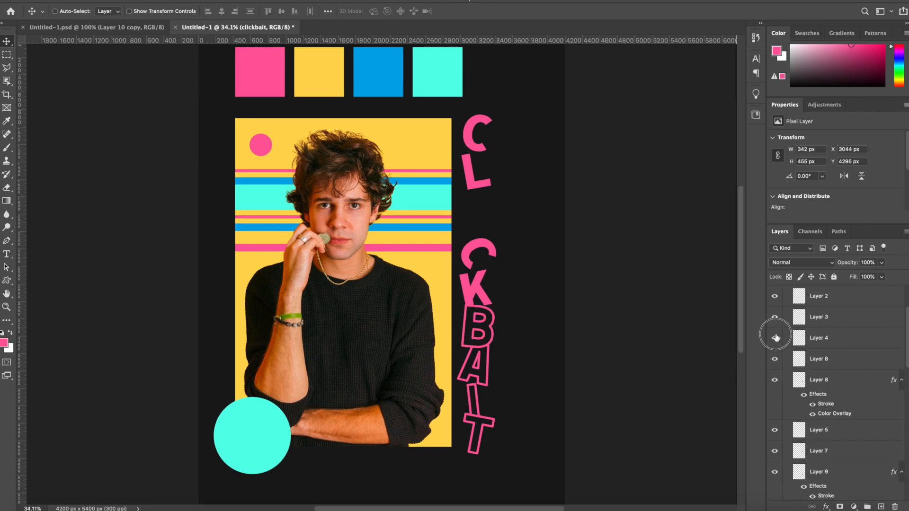
click(775, 337)
click(775, 316)
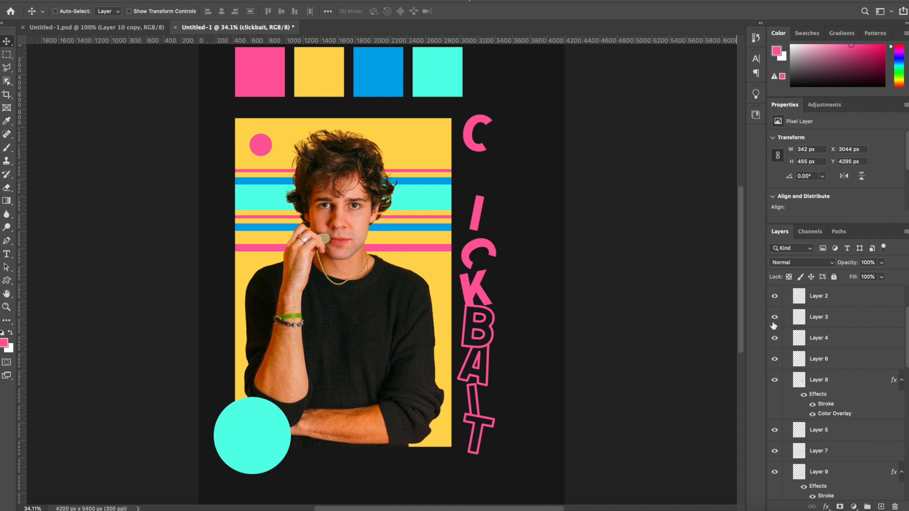
click(775, 430)
click(775, 430)
Rotate the second C of CLICKBAIT counterclockwise to stand more upright and position it at about X 3029 px, Y 2231 px
click(814, 430)
key(ctrl+t)
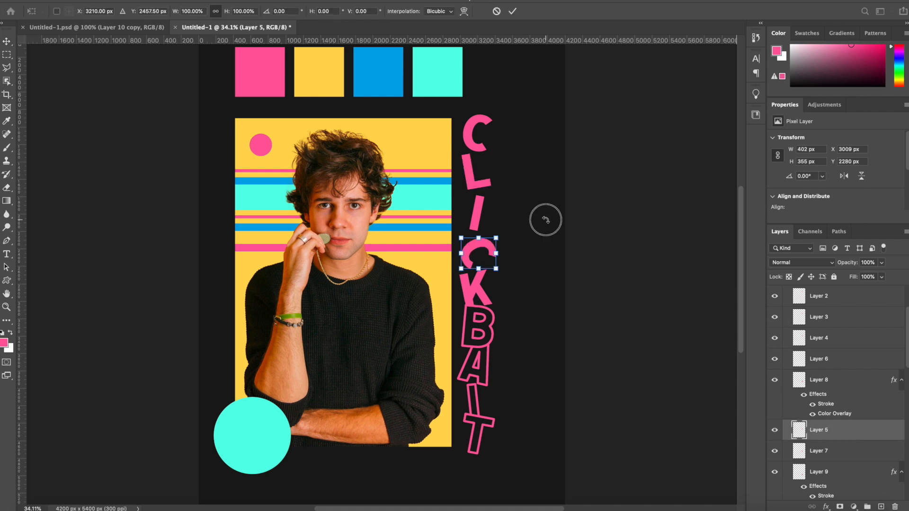
drag(545, 220, 525, 200)
drag(494, 229, 491, 240)
key(Return)
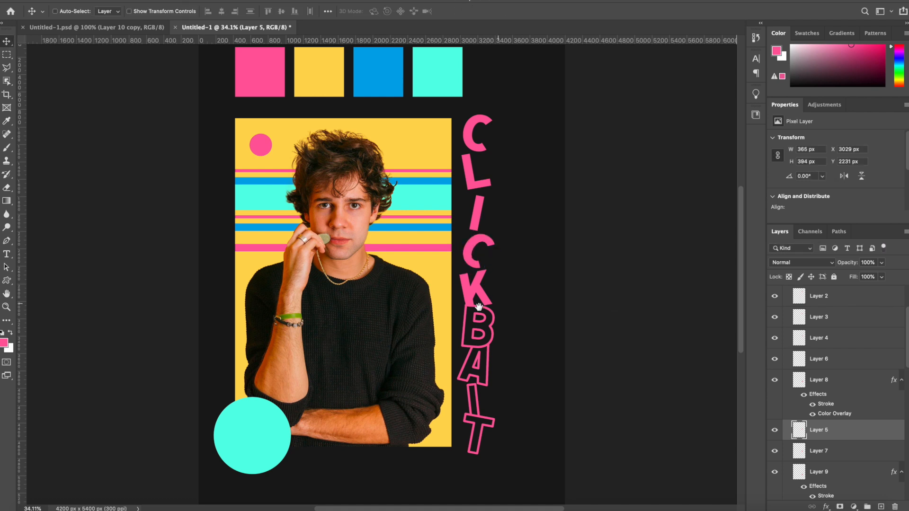
scroll(478, 307, down, 2)
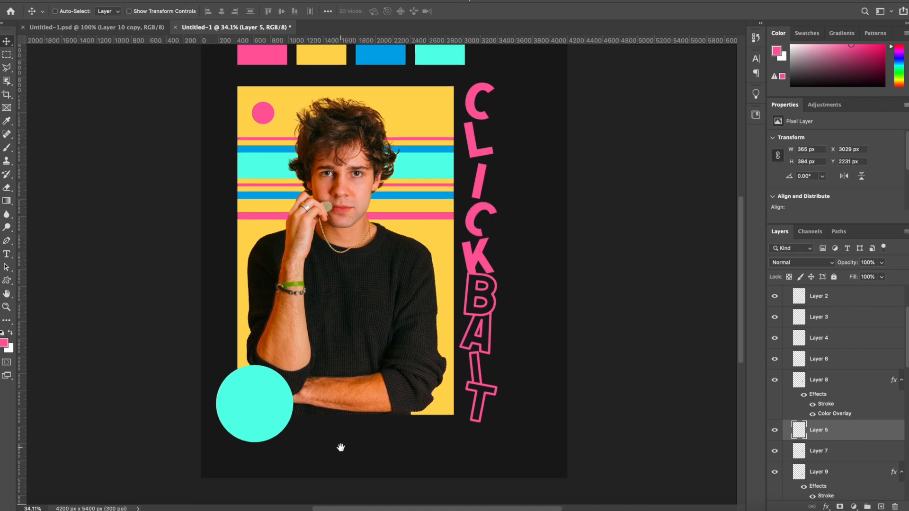
Switch to the browser and check the spelling of David Dobrik in the Google image search
click(107, 510)
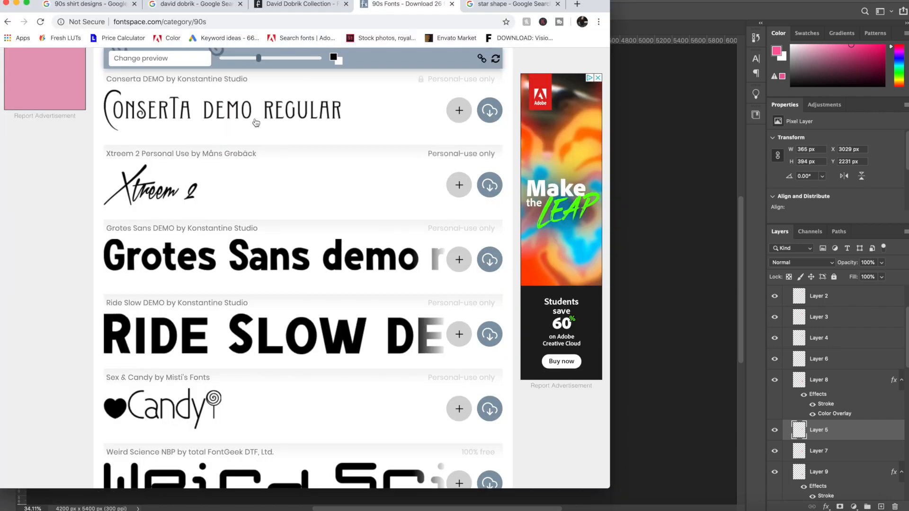
click(188, 10)
scroll(80, 83, up, 3)
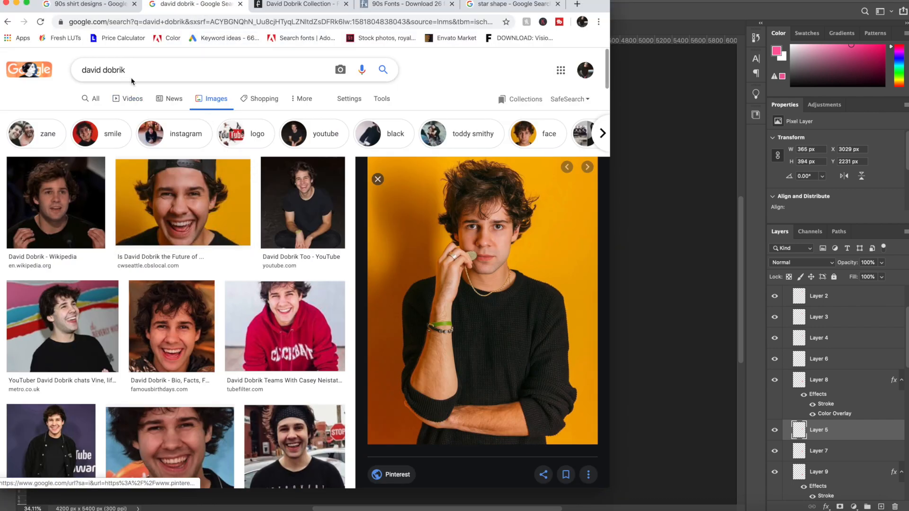
click(87, 70)
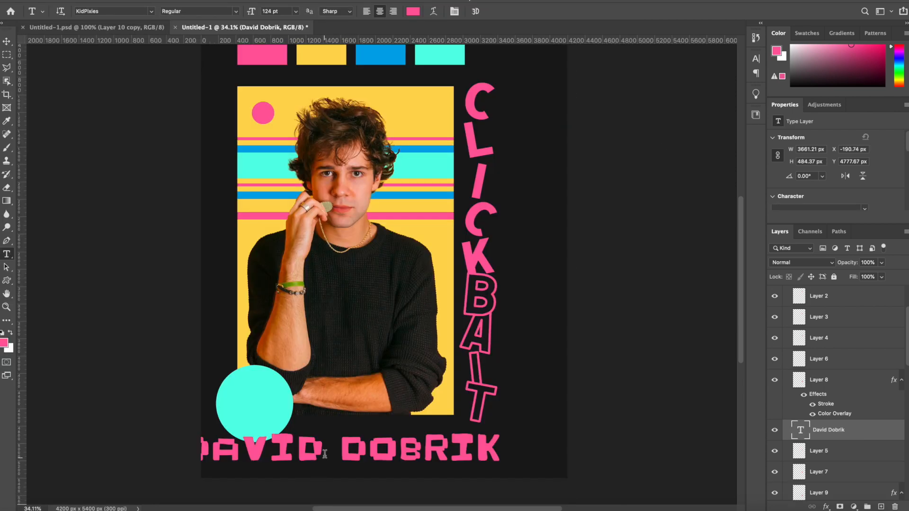
Change the font of the David Dobrik text below the portrait to Xtreem 2 Personal Use
triple_click(324, 454)
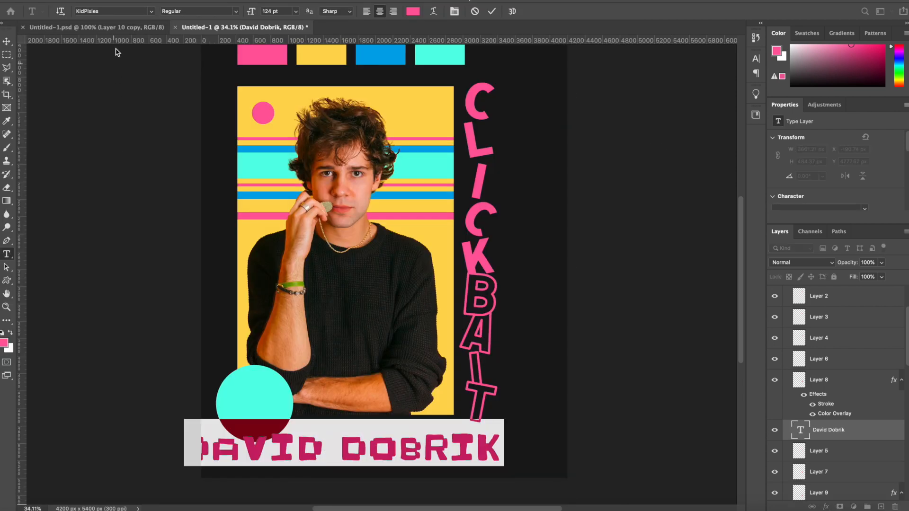
click(102, 11)
text(xt)
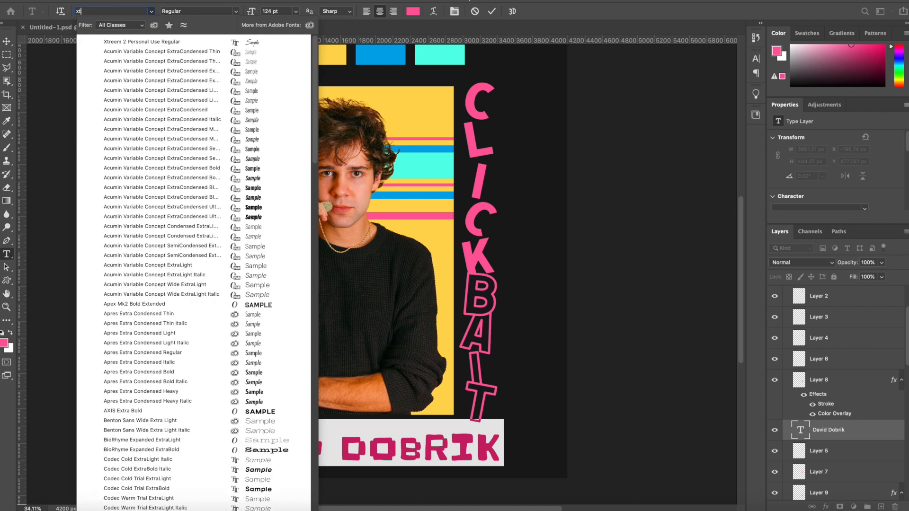
click(103, 40)
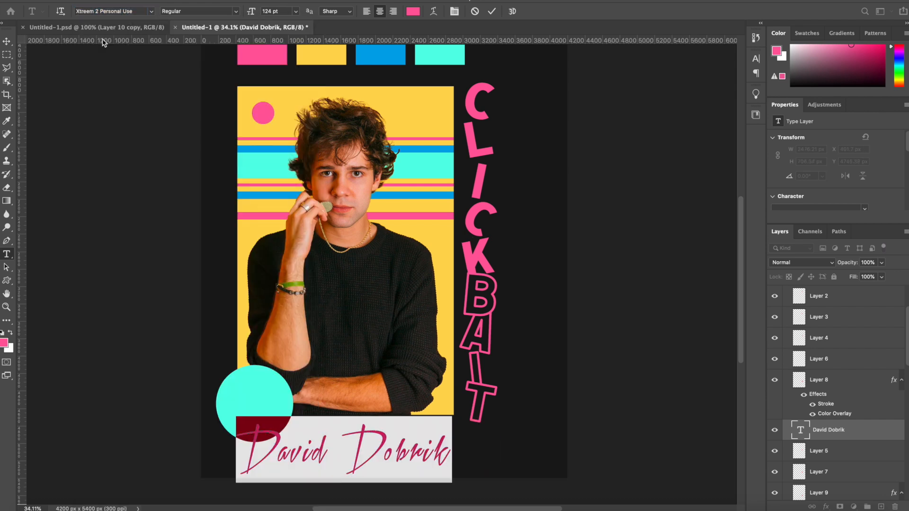
click(2, 23)
click(7, 41)
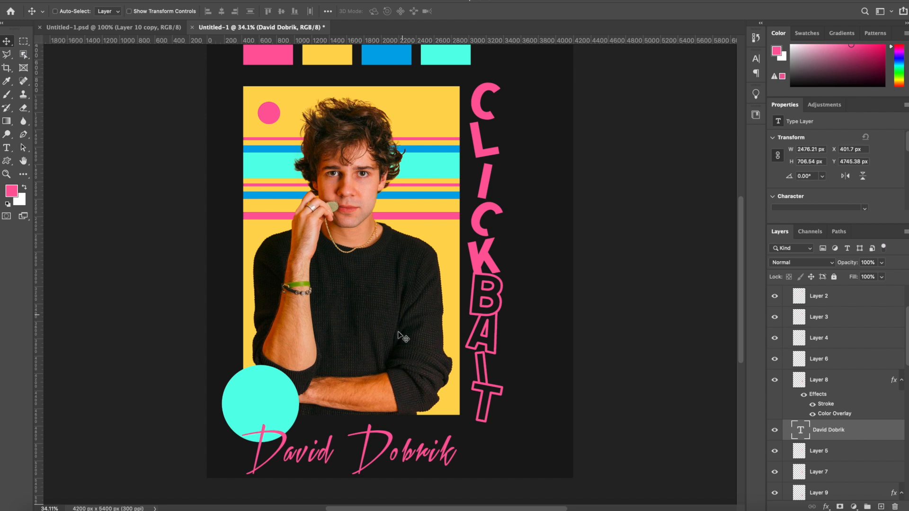
Move the David Dobrik text up over the portrait's lower edge and scale it to about 2655 by 757 px
drag(393, 338, 423, 331)
key(ctrl+a)
key(ctrl+d)
key(super+t)
drag(458, 381, 464, 373)
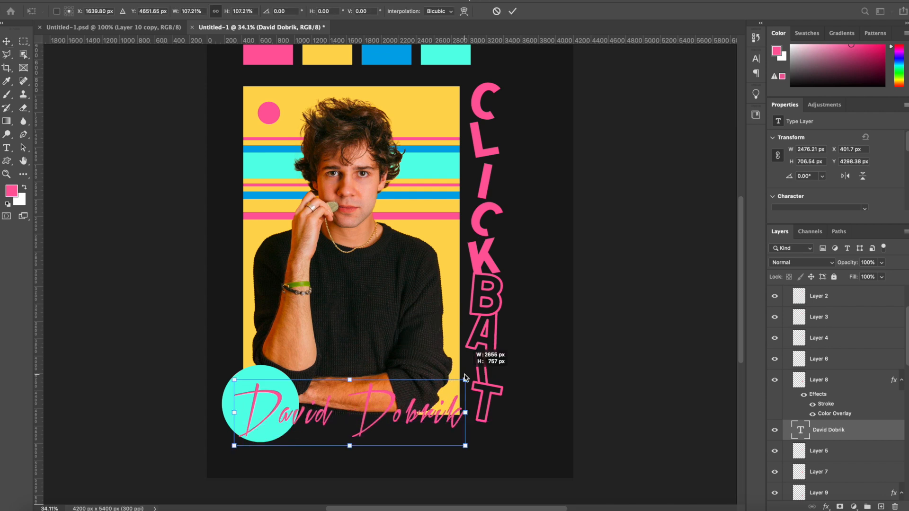
drag(441, 406, 440, 398)
key(Return)
Add a pink Color Overlay to the David Dobrik text and duplicate it slightly lower, at about Y 4201 px
click(826, 507)
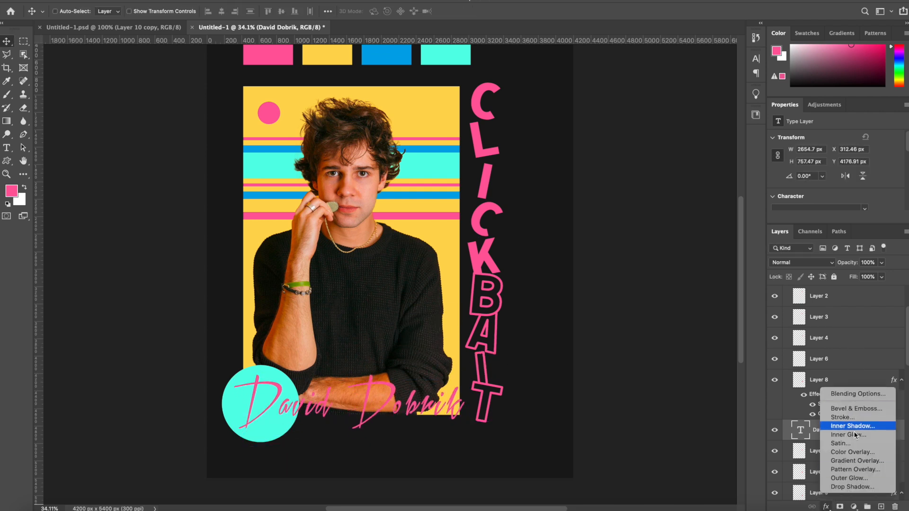
click(848, 448)
key(Return)
alt+drag(271, 324, 272, 326)
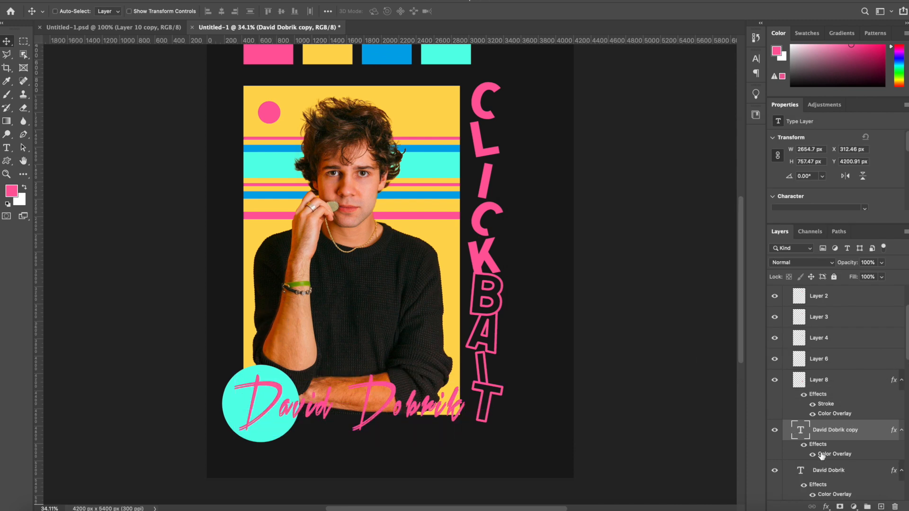
click(826, 475)
double_click(831, 494)
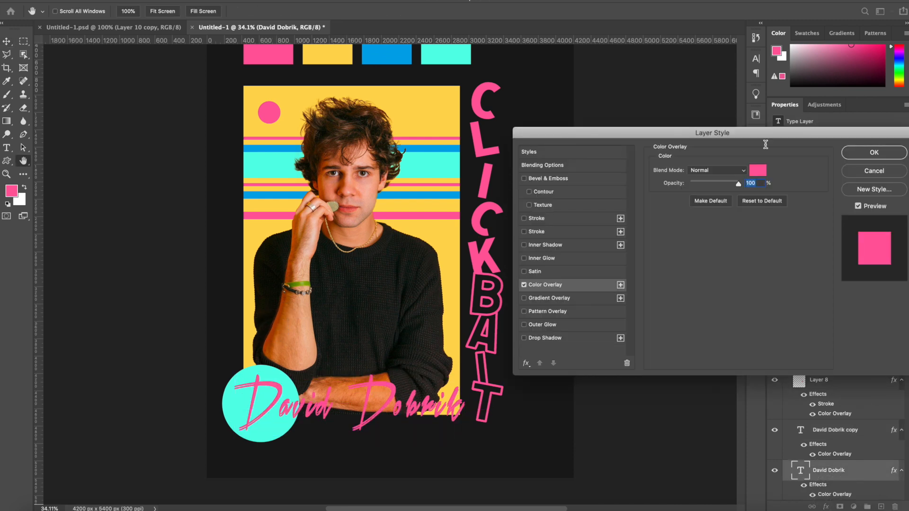
click(881, 175)
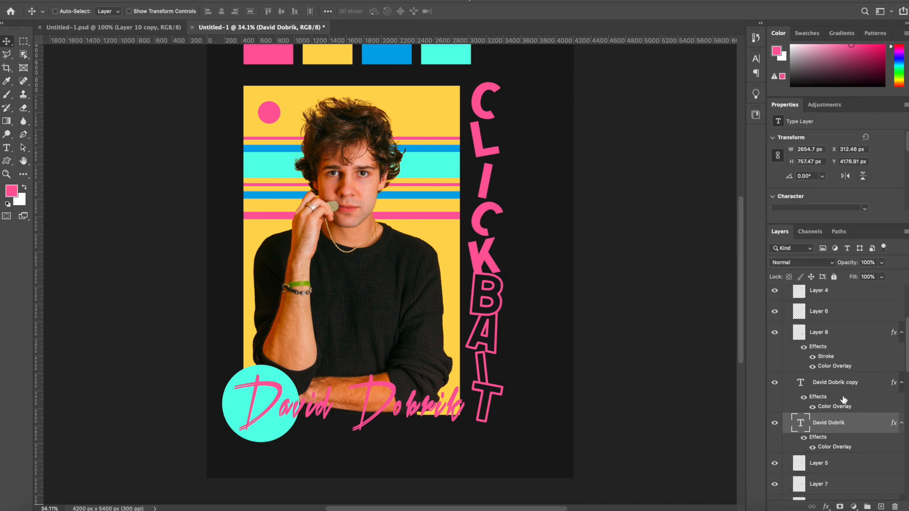
Place the David Dobrik copy layer beneath the original and set its Color Overlay to the palette's yellow, ffd852
drag(844, 400, 831, 457)
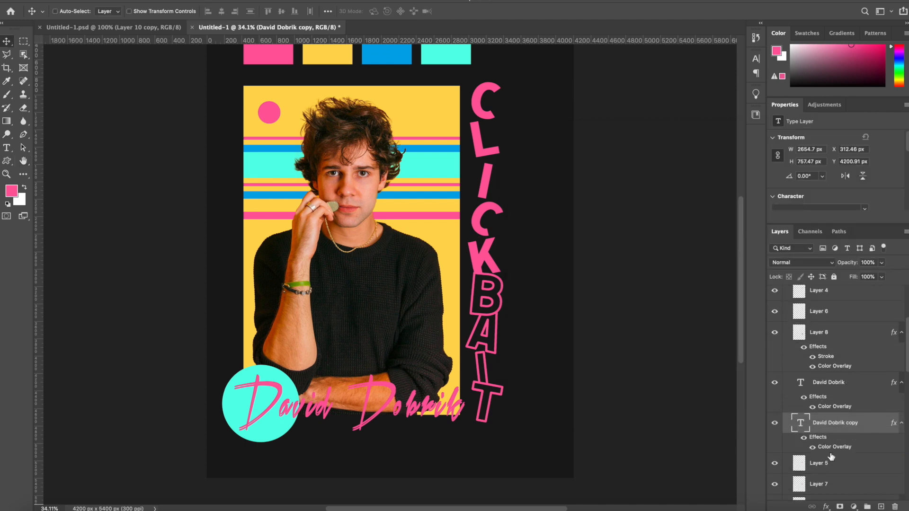
double_click(833, 451)
click(758, 170)
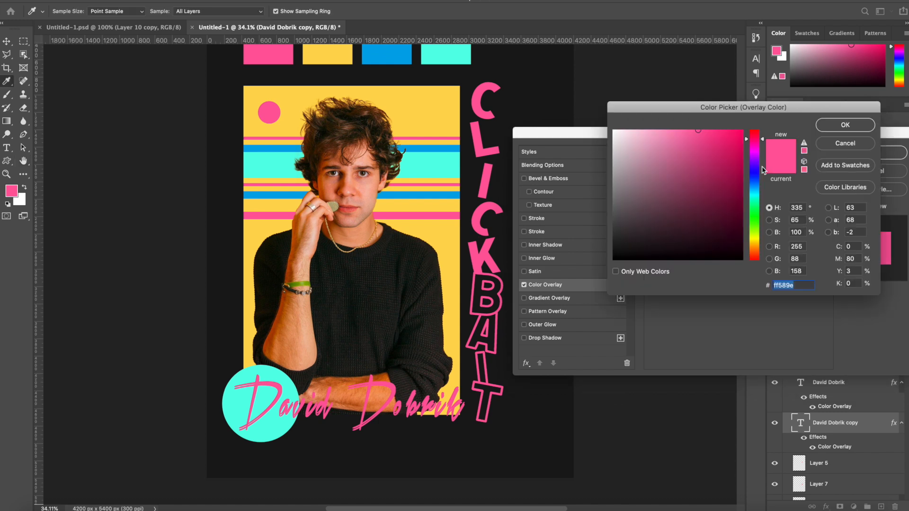
click(431, 51)
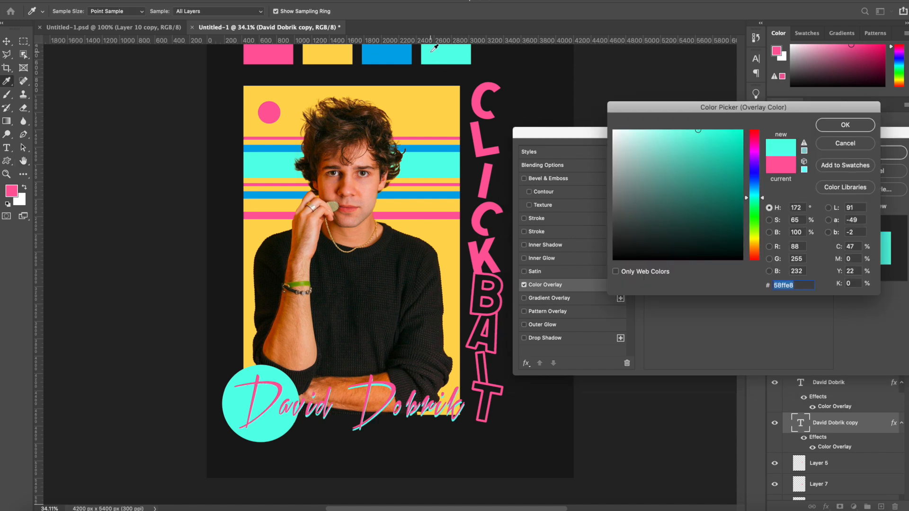
click(327, 58)
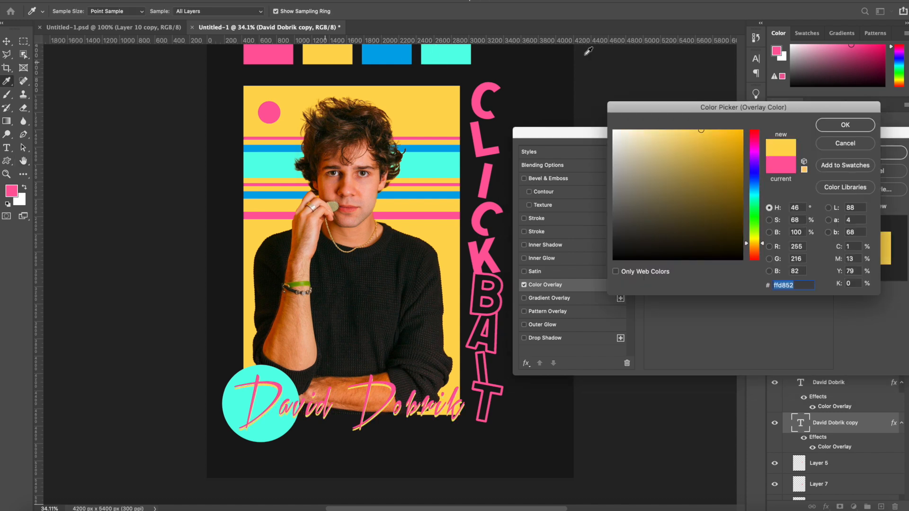
click(846, 125)
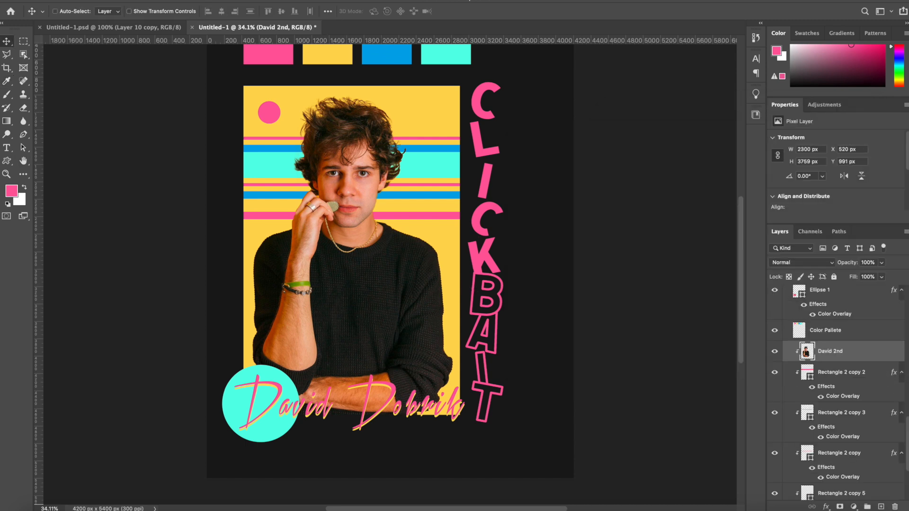
Desaturate the David 2nd portrait layer to black and white
click(120, 1)
mouse_move(133, 12)
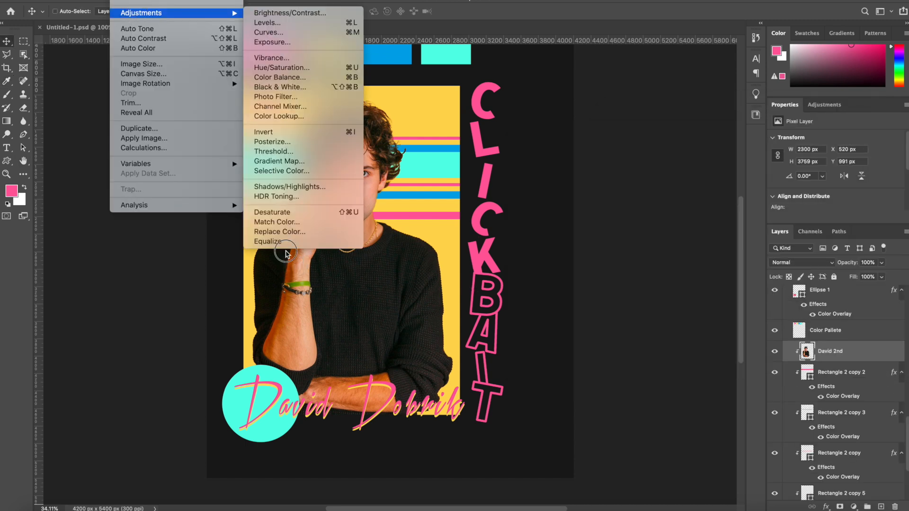
click(278, 212)
scroll(278, 212, up, 3)
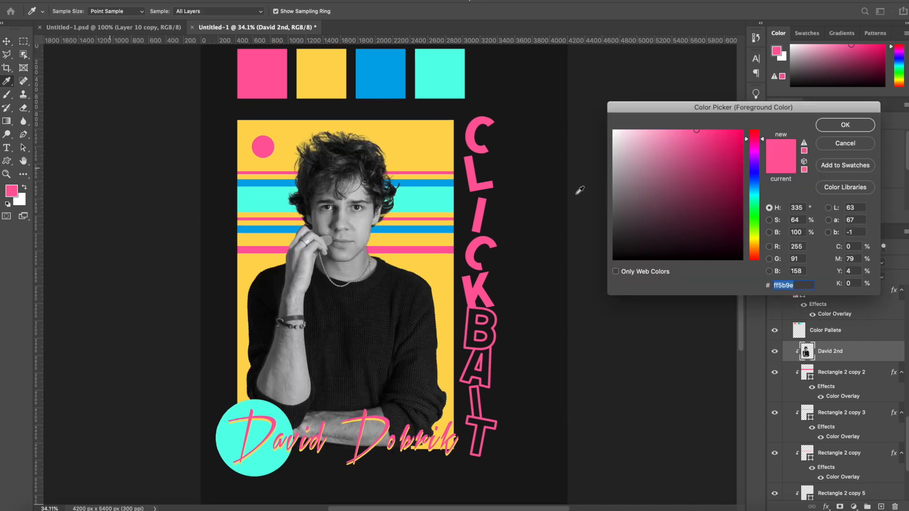
Set the foreground color to black and apply a Halftone Pattern filter to the portrait with contrast 32 and pattern type Dot
click(556, 321)
click(838, 126)
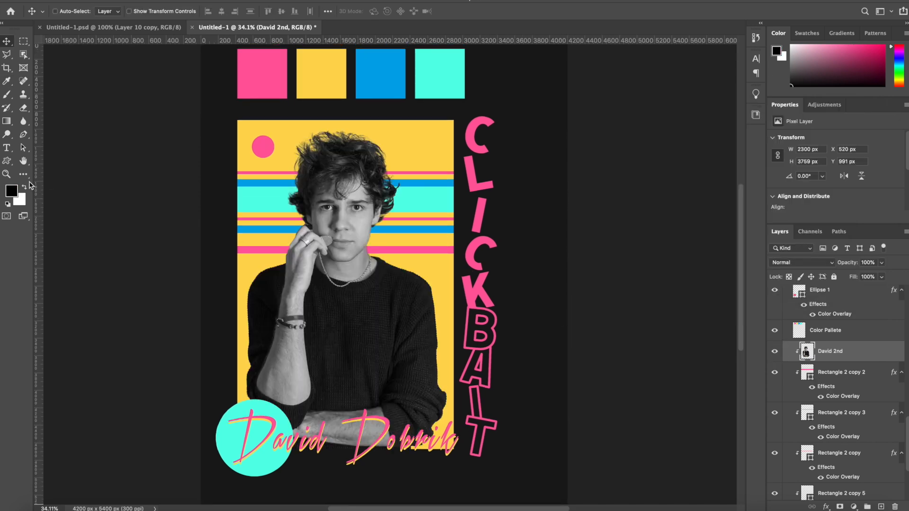
click(231, 1)
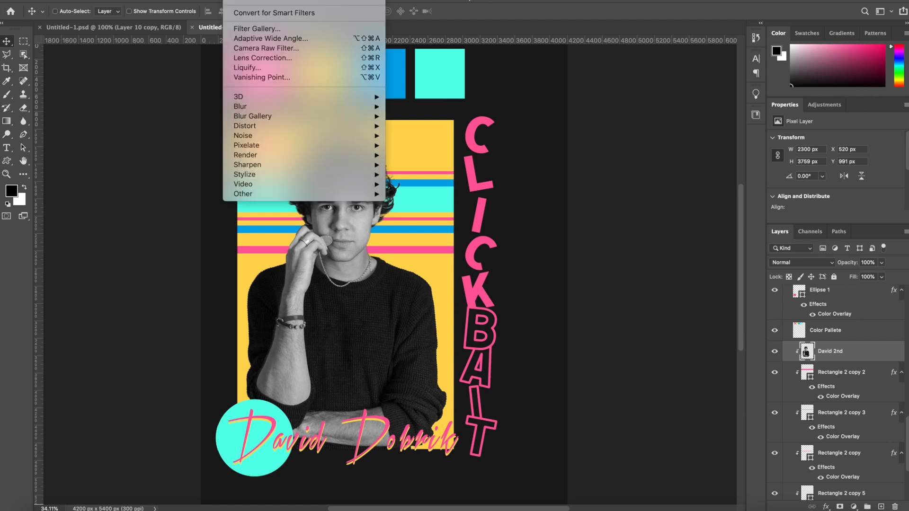
click(259, 30)
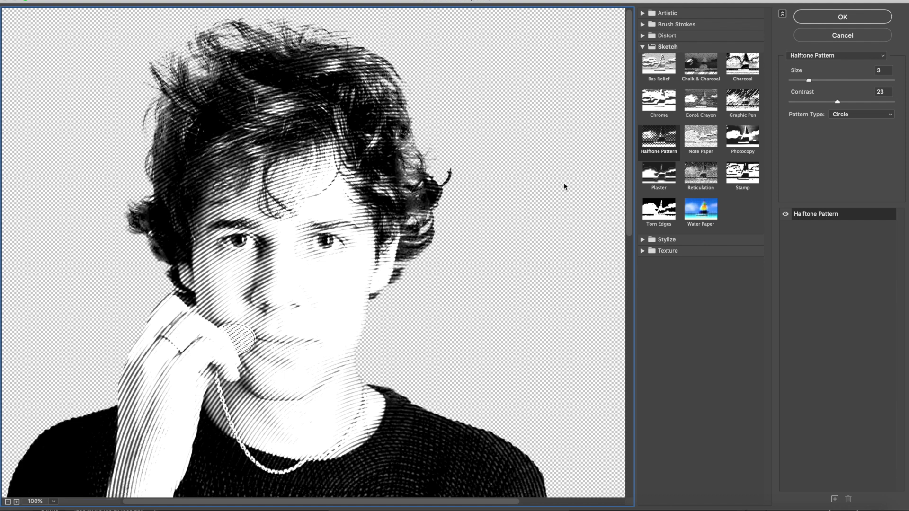
click(666, 152)
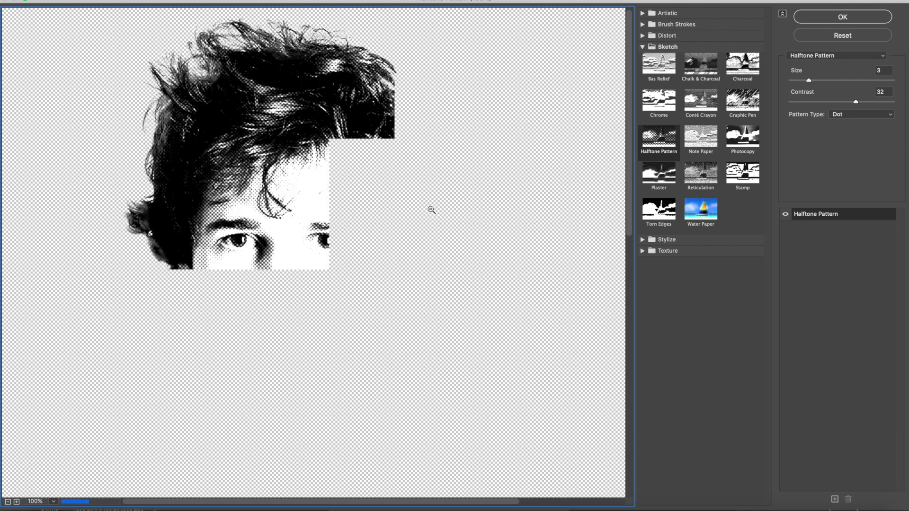
scroll(430, 209, down, 1)
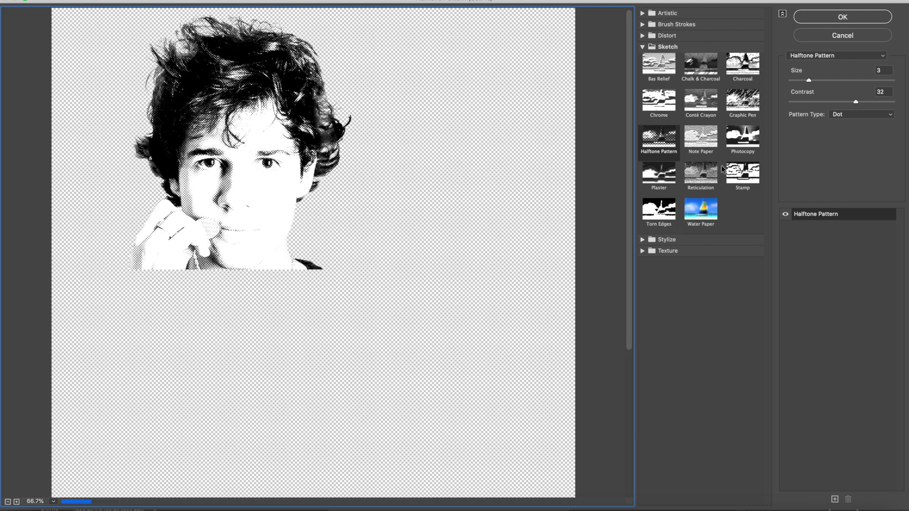
click(809, 81)
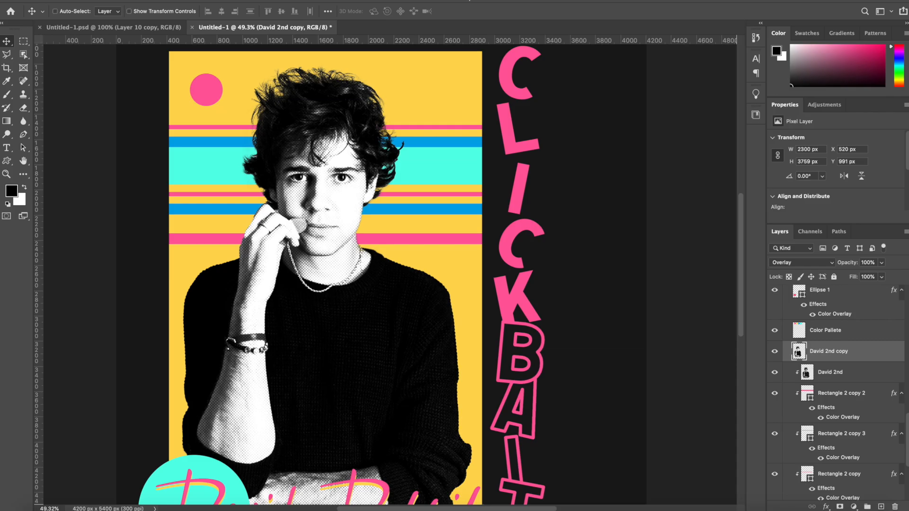
Adjust the Levels of the David 2nd copy layer with a black input level of 37 and brighter midtones
click(124, 2)
mouse_move(145, 13)
click(299, 27)
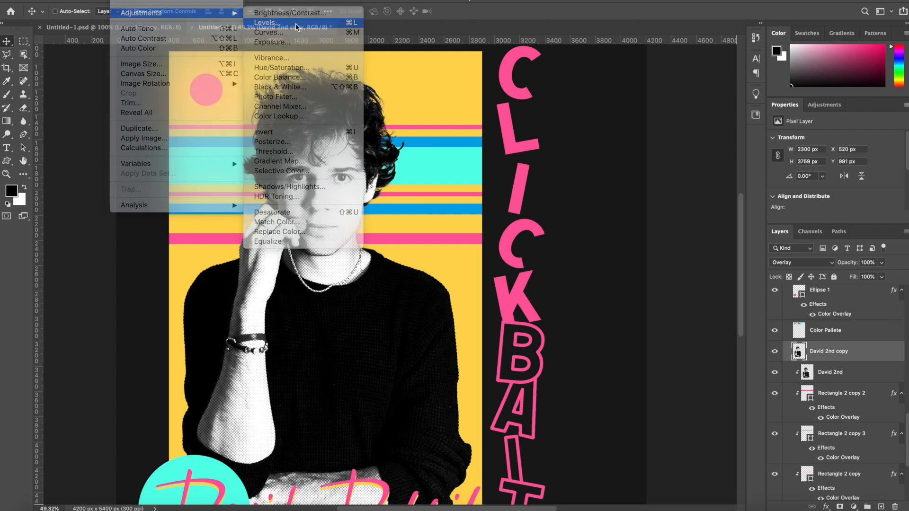
mouse_move(660, 212)
mouse_down()
mouse_move(635, 210)
mouse_move(660, 212)
mouse_up()
mouse_move(595, 211)
mouse_down()
mouse_move(623, 213)
mouse_move(610, 212)
mouse_up()
drag(531, 212, 550, 212)
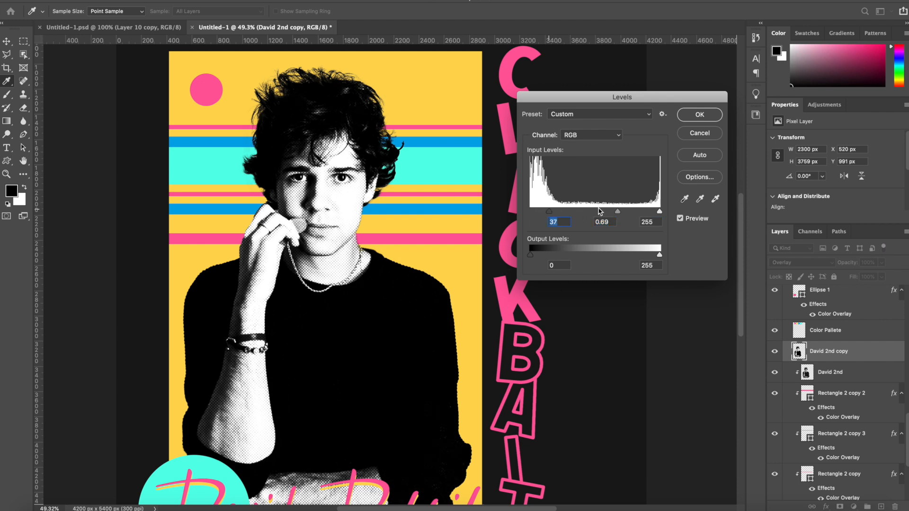
drag(617, 211, 588, 213)
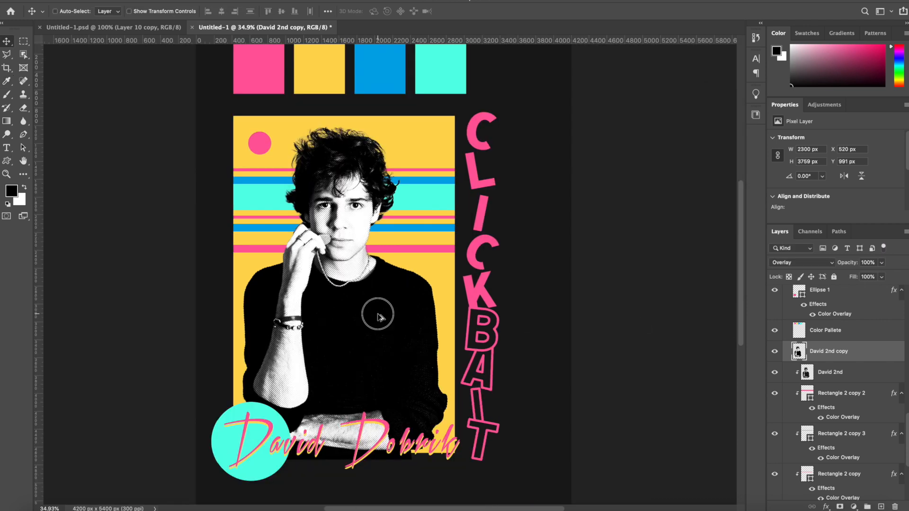
Duplicate the David 2nd layer beneath itself, offset to about X 615 px, and give the copy a turquoise Color Overlay
mouse_move(378, 316)
mouse_down()
mouse_move(391, 314)
mouse_move(370, 315)
mouse_move(379, 320)
mouse_up()
key(super+z)
click(848, 379)
drag(814, 374, 820, 403)
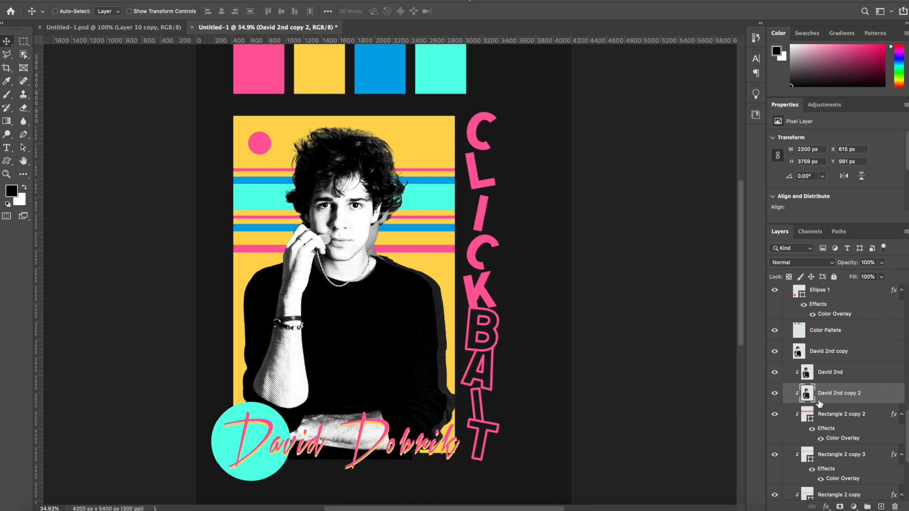
click(826, 507)
click(846, 453)
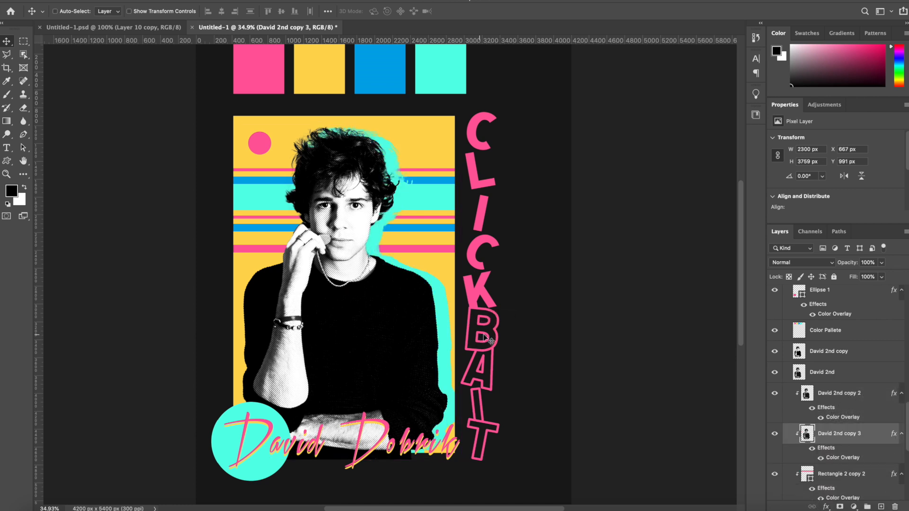
Shift the David 2nd copy 3 layer to about X 368 px and set its Color Overlay to pink ff5b9e
drag(619, 361, 599, 360)
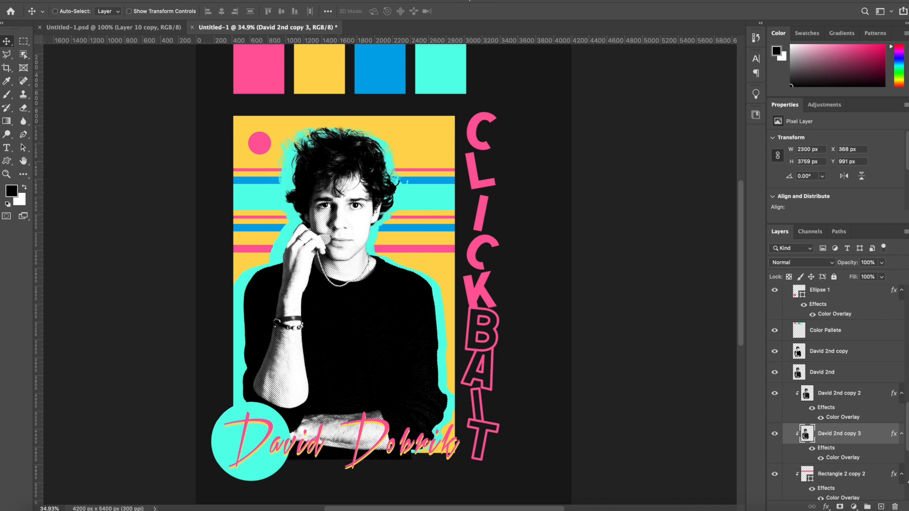
double_click(844, 457)
click(757, 172)
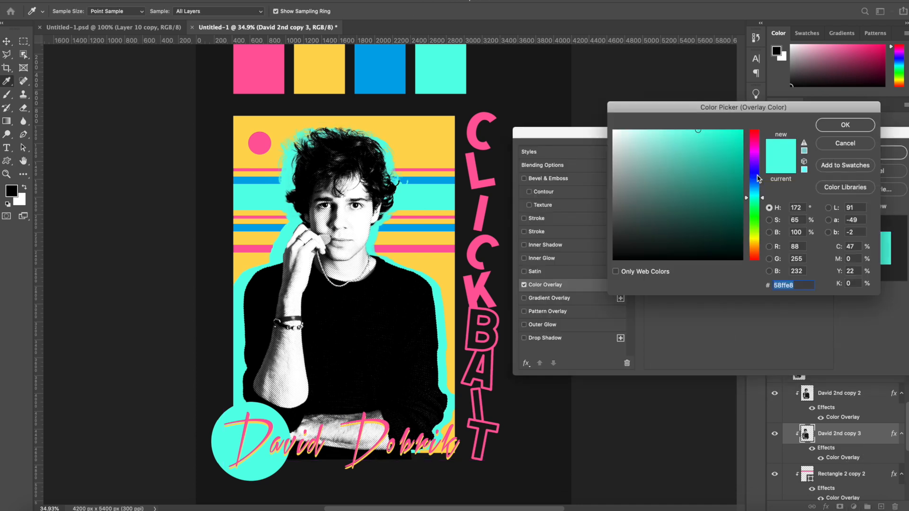
click(256, 250)
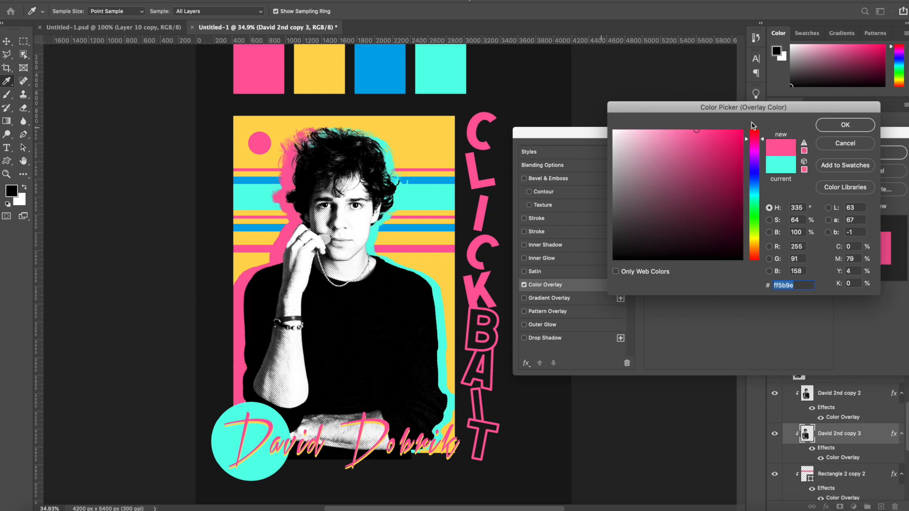
click(845, 126)
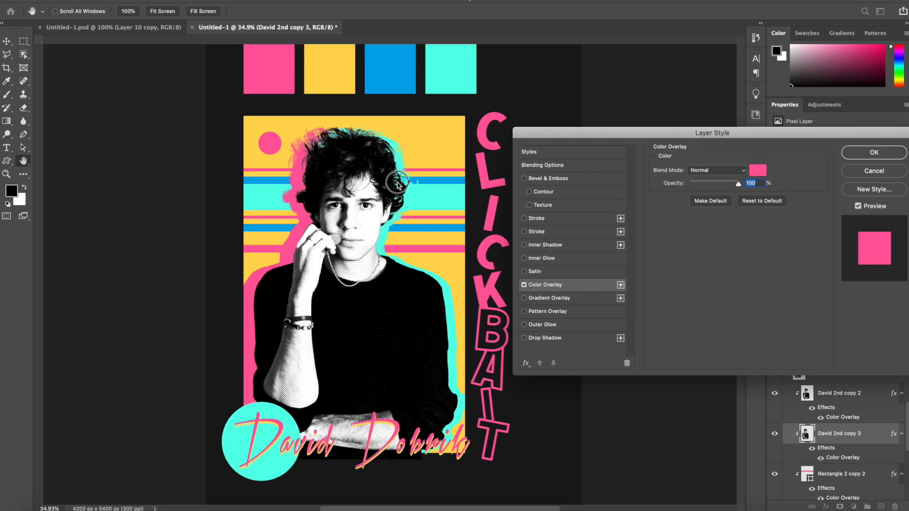
click(863, 155)
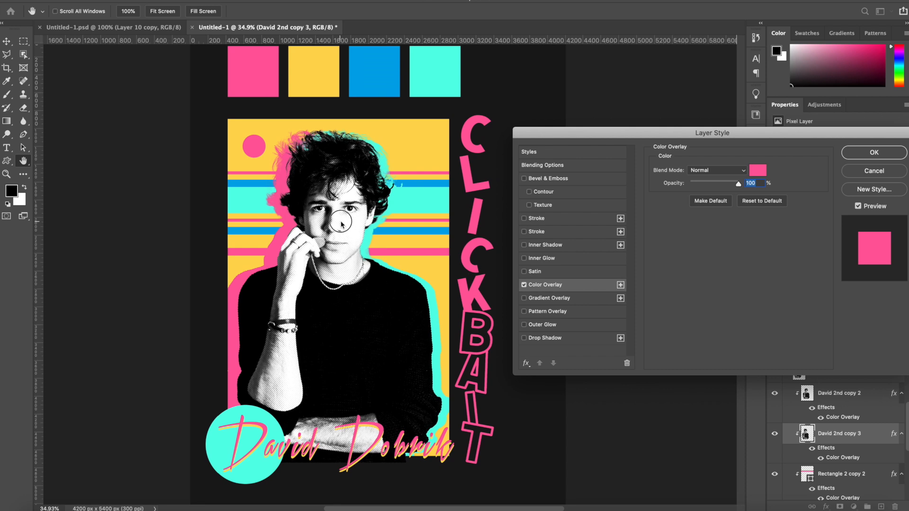
Move the pink David 2nd copy 3 silhouette to about X 418 px and hide the Color Pallete layer
drag(311, 260, 331, 263)
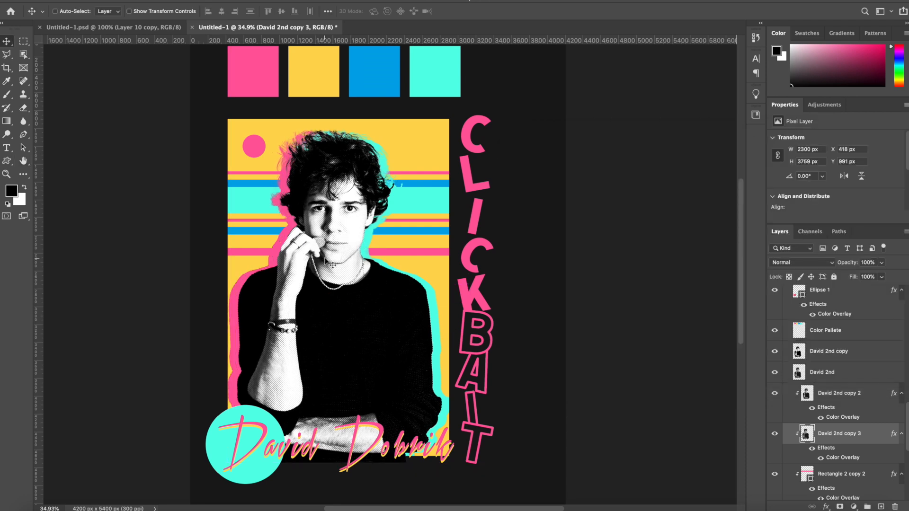
scroll(834, 332, up, 10)
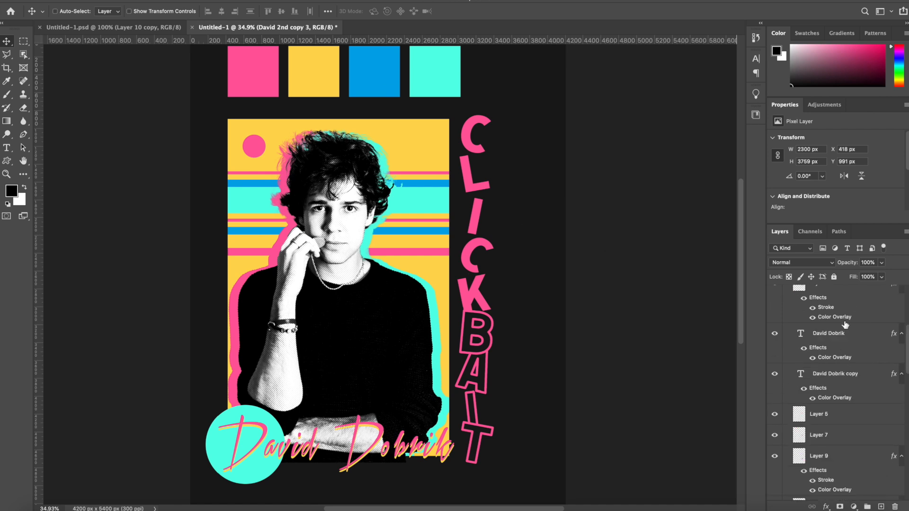
scroll(786, 337, down, 10)
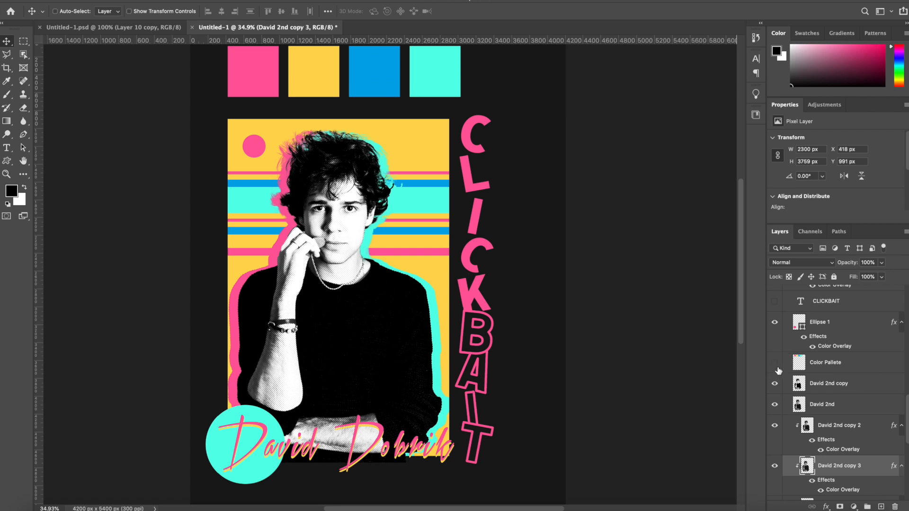
click(777, 368)
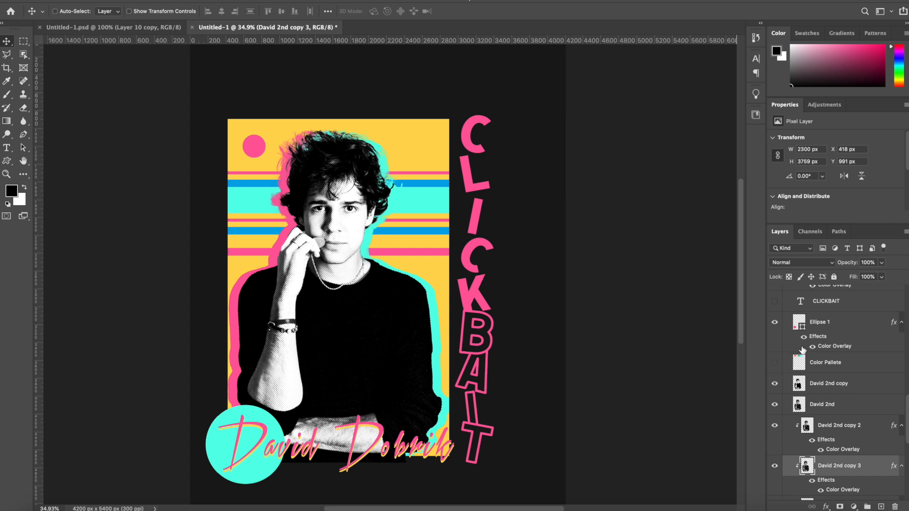
Group the separate CLICKBAIT letter layers and toggle the group's visibility to check which letters it contains
scroll(803, 350, up, 5)
click(825, 456)
click(824, 408)
scroll(824, 408, up, 7)
scroll(824, 409, down, 3)
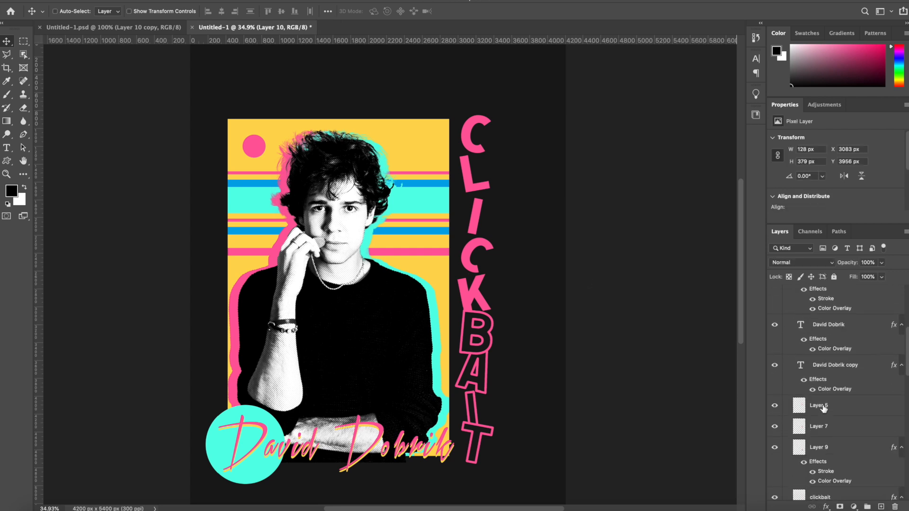
shift+click(824, 412)
key(super+g)
click(776, 404)
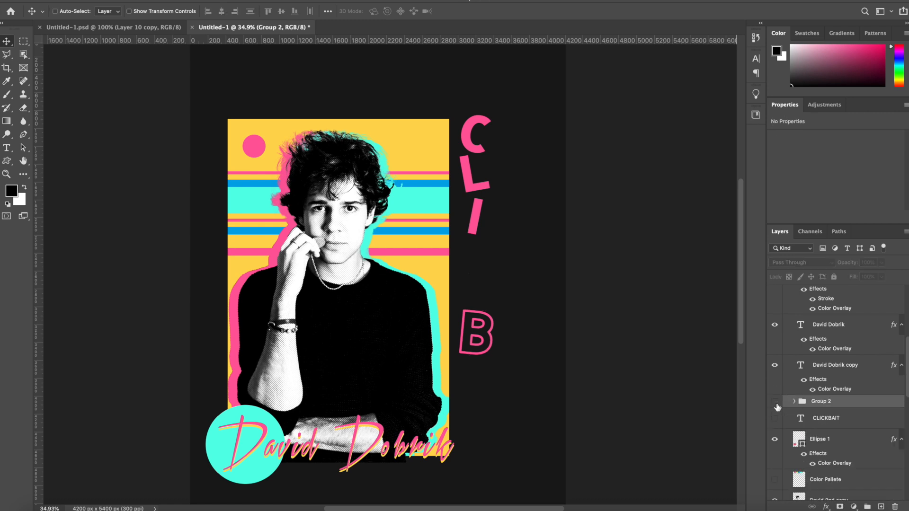
click(776, 403)
scroll(777, 407, down, 2)
scroll(777, 407, down, 5)
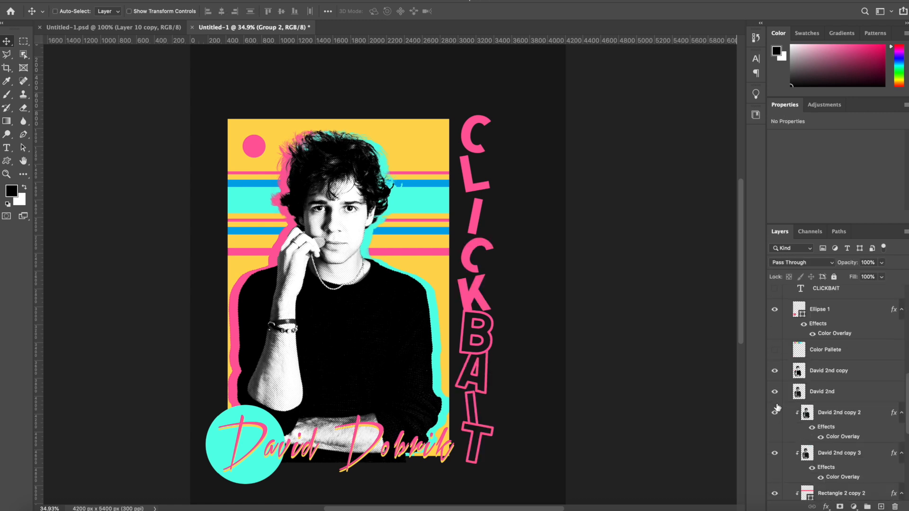
Duplicate the CLICKBAIT letter group with a slight offset and place the copy beneath Group 2
scroll(778, 407, up, 3)
drag(491, 342, 498, 331)
click(822, 334)
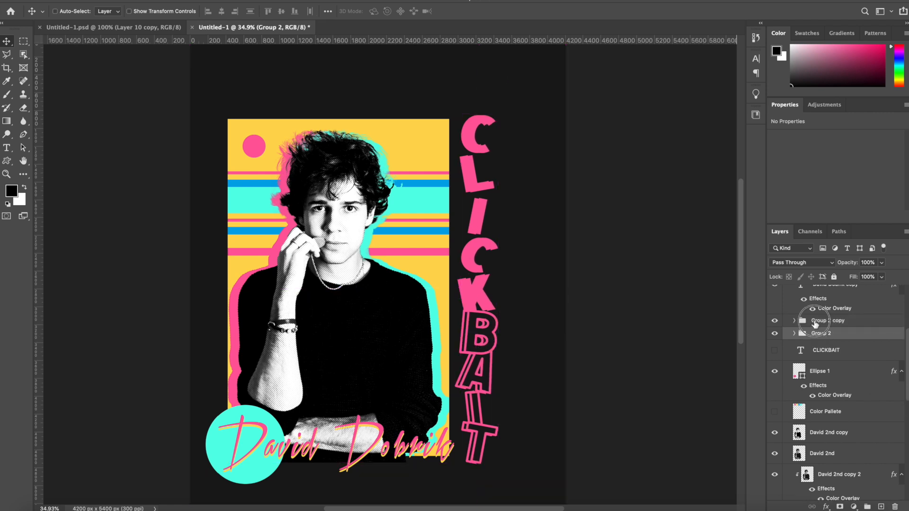
drag(820, 321, 814, 339)
Give Group 2 copy a yellow ffd852 Color Overlay sampled from the artwork's background, without a Gradient Overlay
click(827, 507)
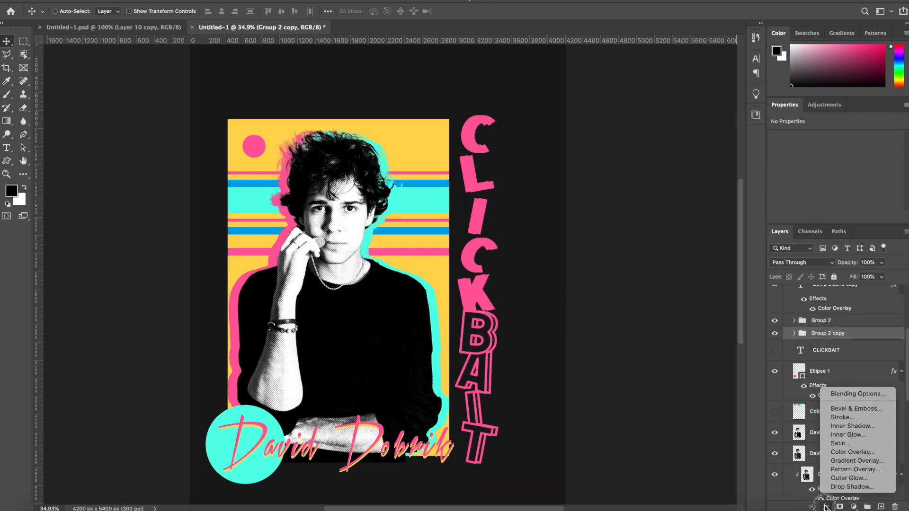
click(852, 461)
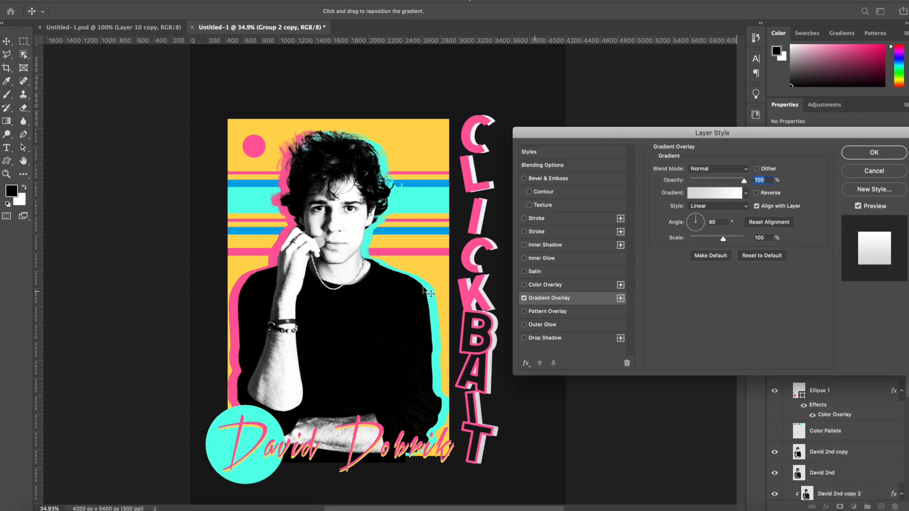
click(525, 299)
click(542, 285)
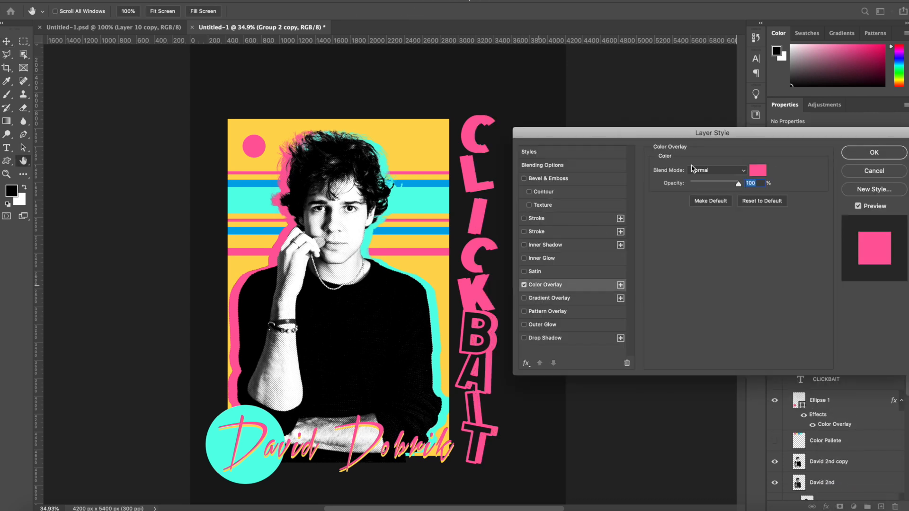
click(758, 170)
click(440, 119)
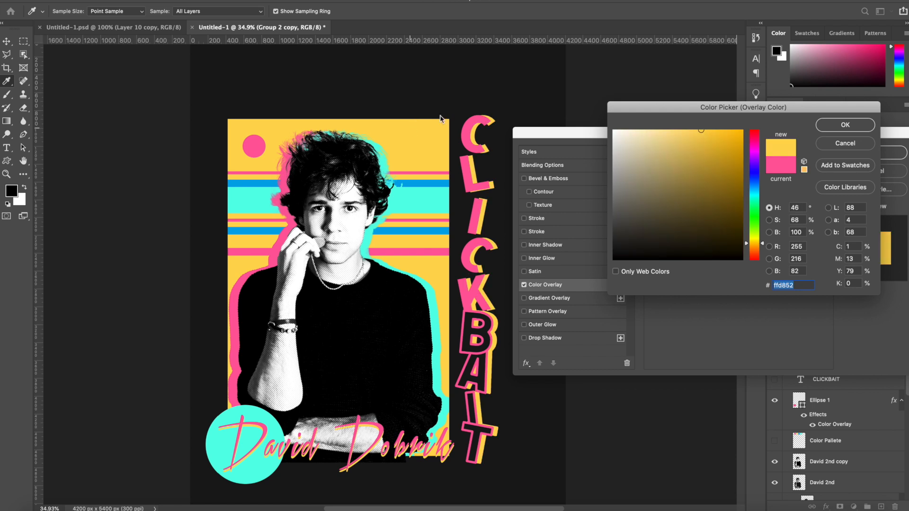
click(842, 132)
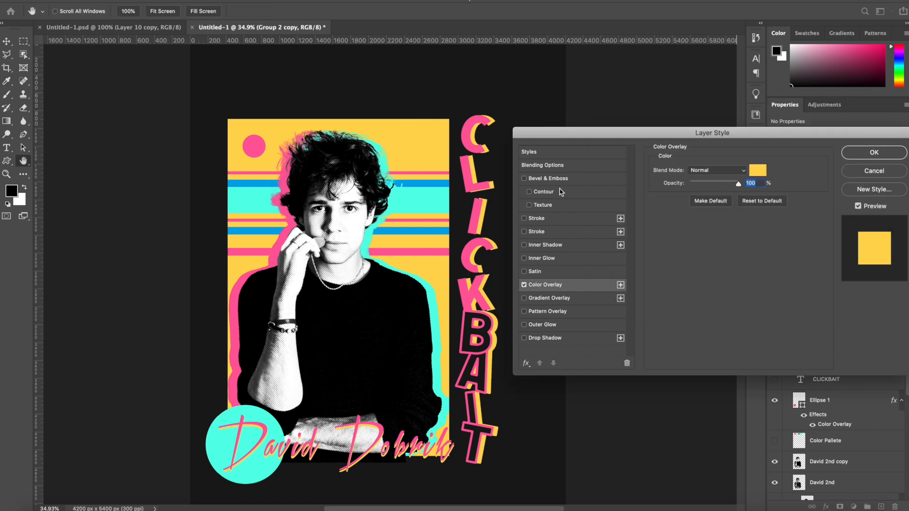
key(Return)
key(v)
drag(540, 183, 544, 187)
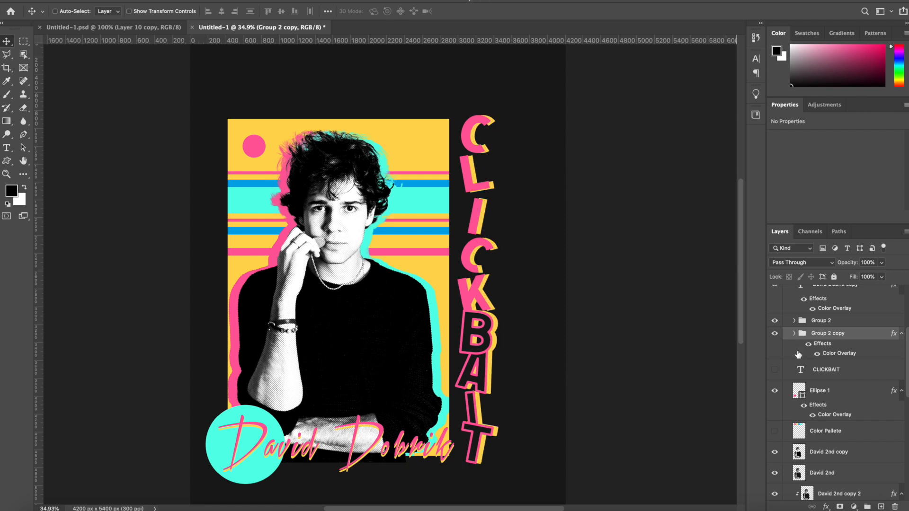
Hide the effects on the outlined B, A, I and T letter layers in Group 2 and collapse the group
click(777, 335)
click(777, 335)
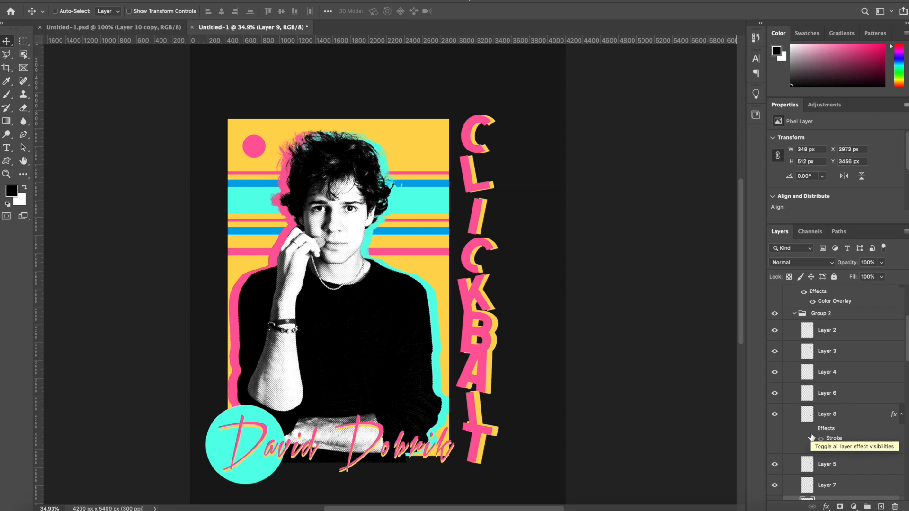
scroll(814, 438, up, 5)
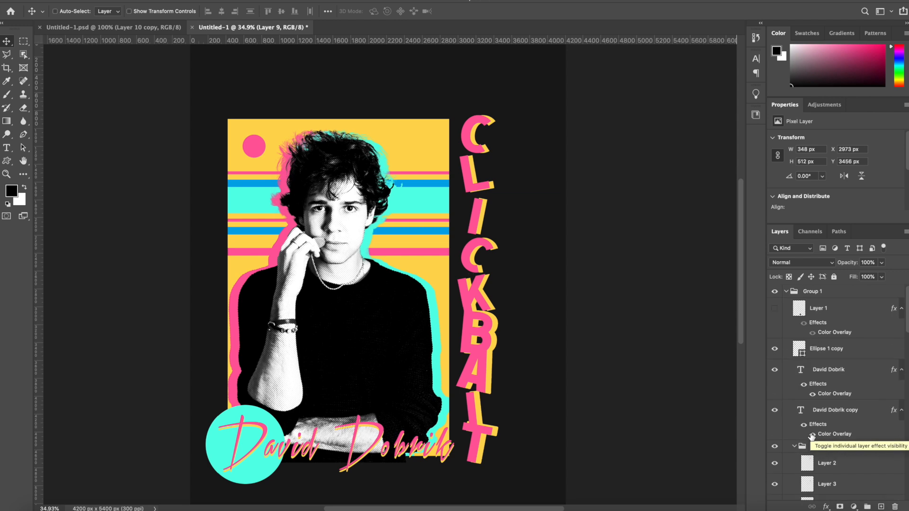
click(796, 447)
Duplicate the yellow CLICKBAIT smart object with a diagonal offset and give the copy a turquoise 58ffe8 Color Overlay
drag(522, 298, 525, 302)
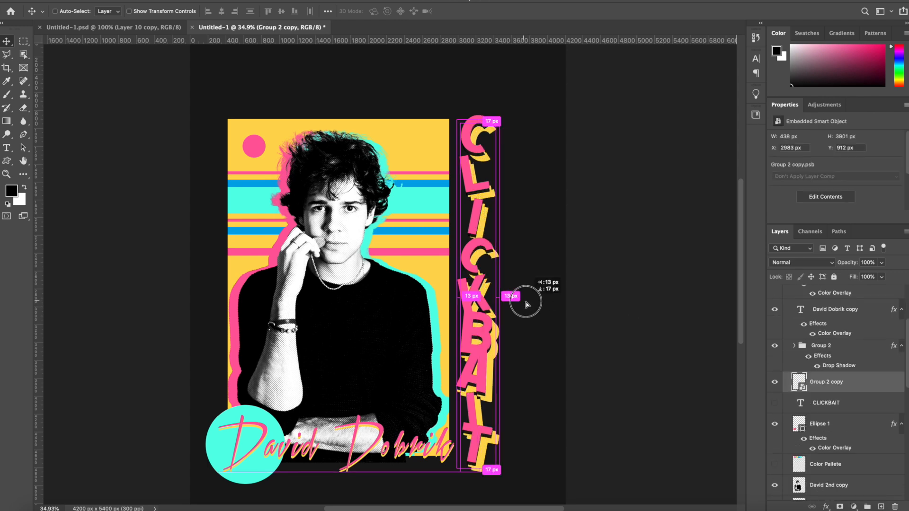
click(825, 505)
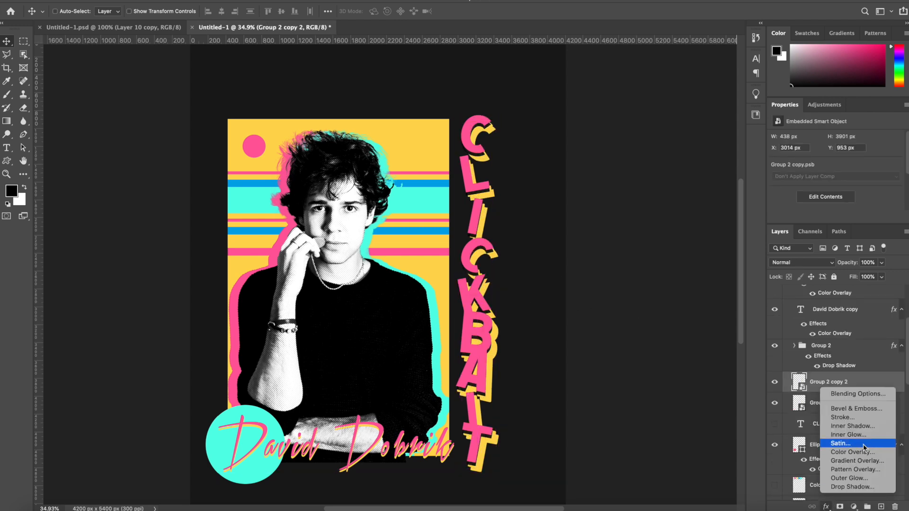
click(841, 456)
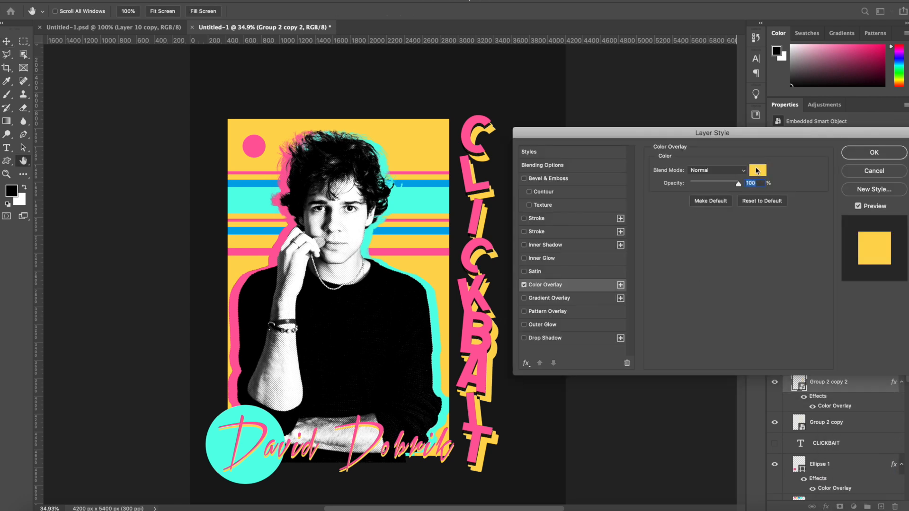
click(759, 172)
click(407, 197)
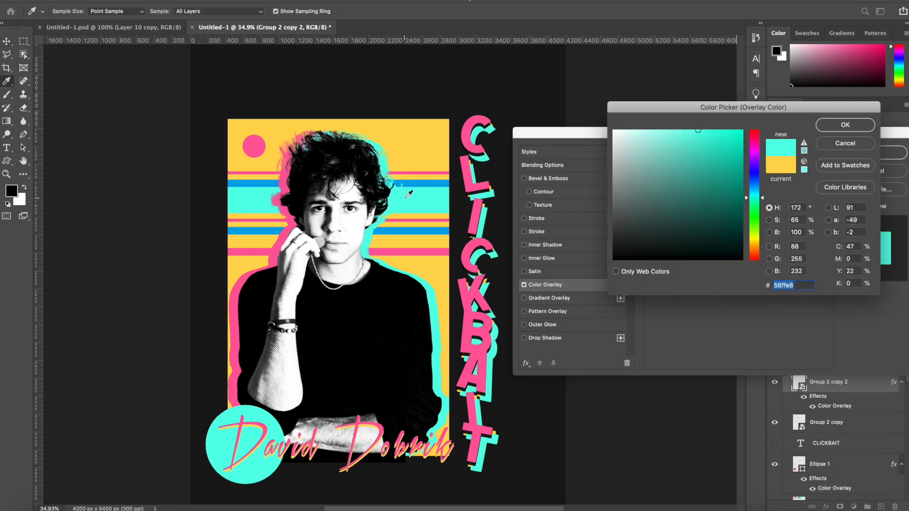
click(843, 126)
click(881, 152)
Place the turquoise CLICKBAIT copy beneath the yellow one and position it at about X 3002 px, Y 941 px
drag(826, 385, 822, 430)
drag(600, 360, 599, 359)
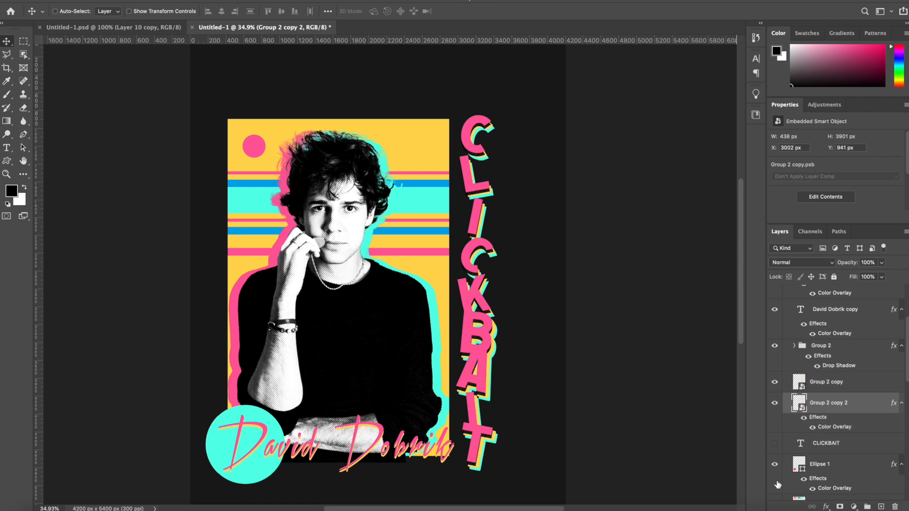
Hide the yellow and turquoise CLICKBAIT copies, Group 2 copy and Group 2 copy 2
click(775, 382)
click(775, 403)
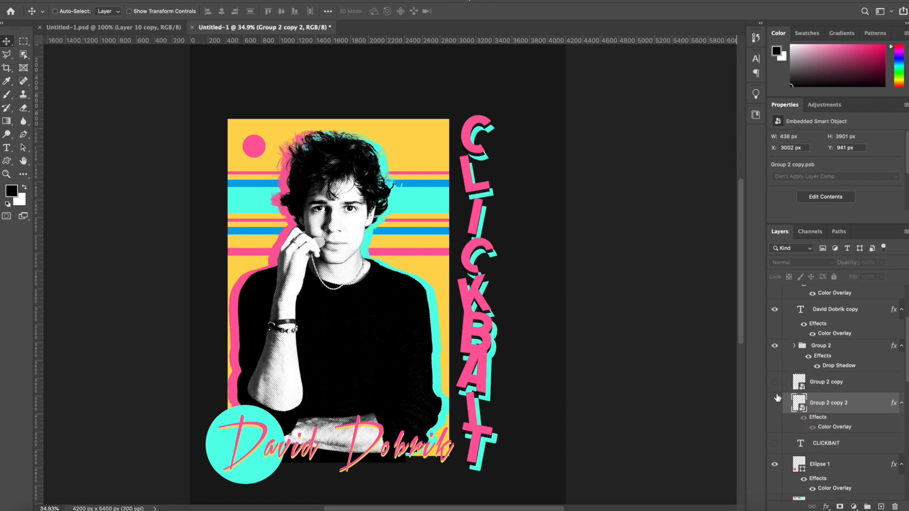
click(778, 352)
Add a Gradient Overlay to Group 2 and insert a yellow ffd852 color stop near the middle of the gradient
click(823, 348)
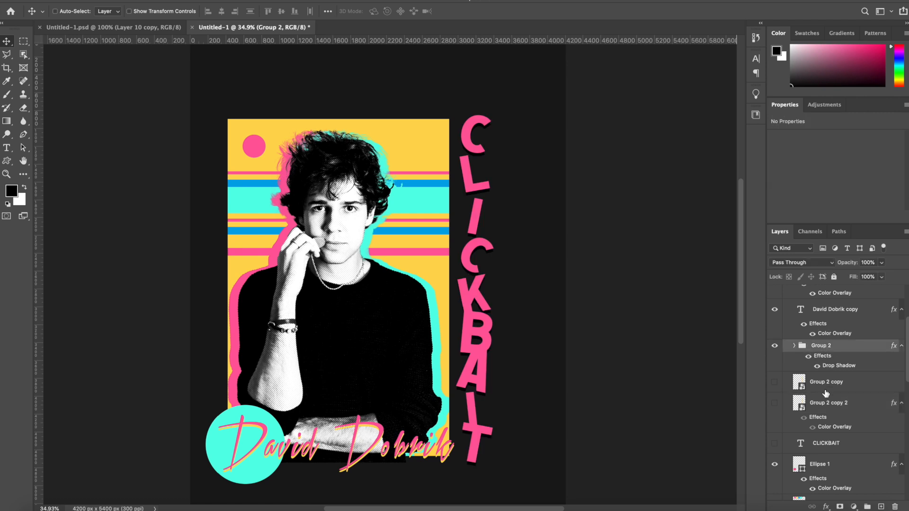
click(826, 506)
click(853, 462)
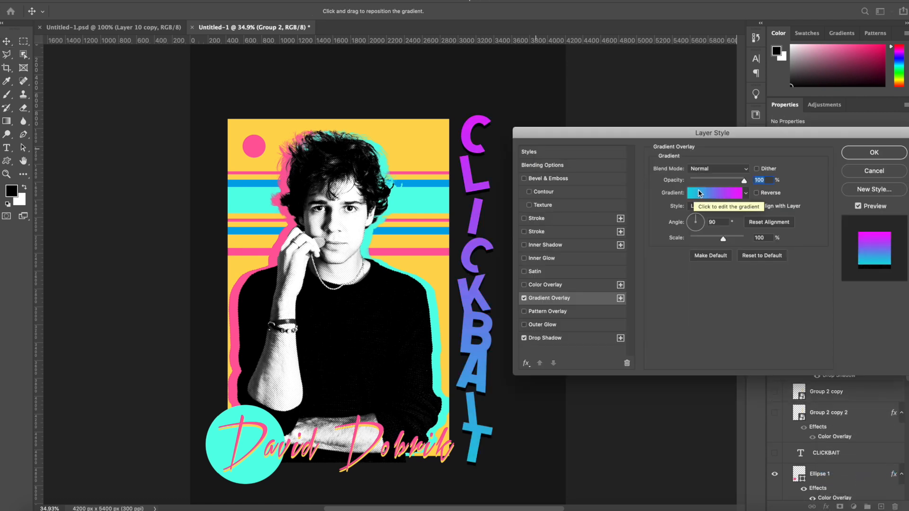
click(700, 193)
drag(462, 138, 711, 80)
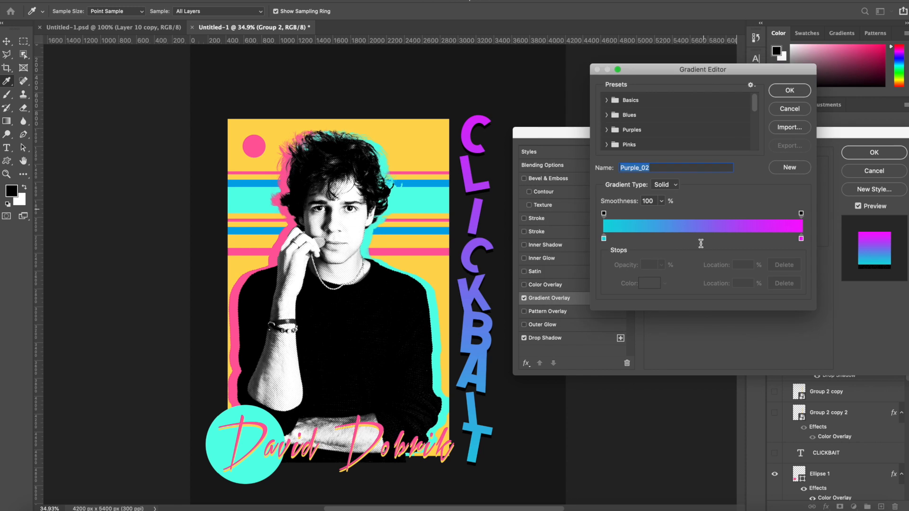
click(707, 238)
double_click(707, 238)
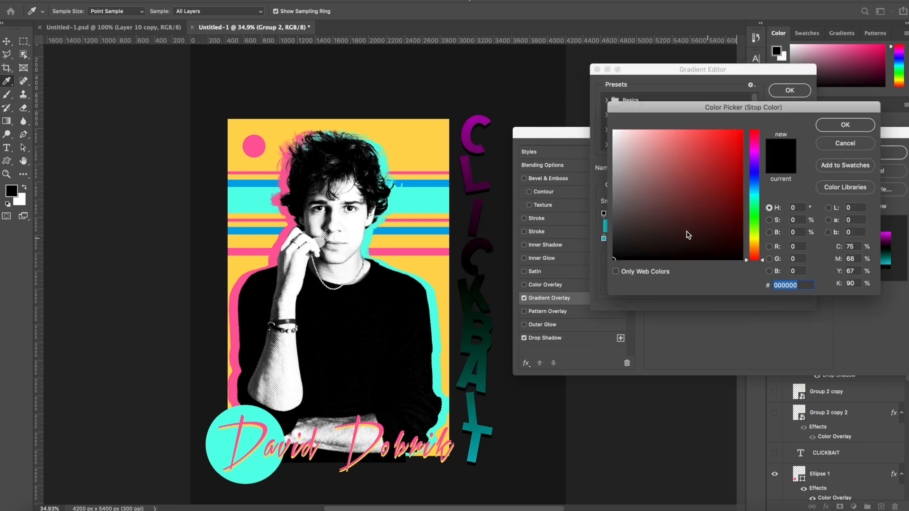
click(423, 145)
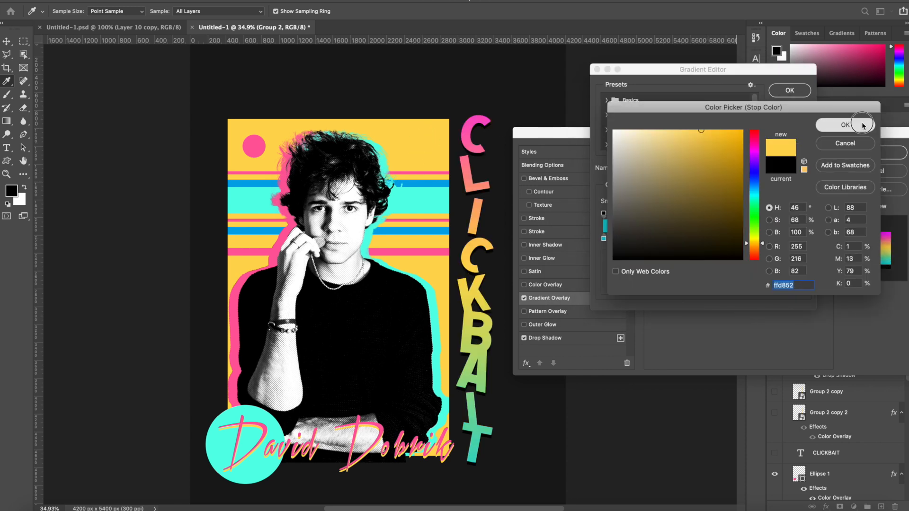
click(844, 125)
Set the gradient's magenta end stop to location 99% and pink ff5b9e, sampled from the small circle
drag(801, 239, 800, 239)
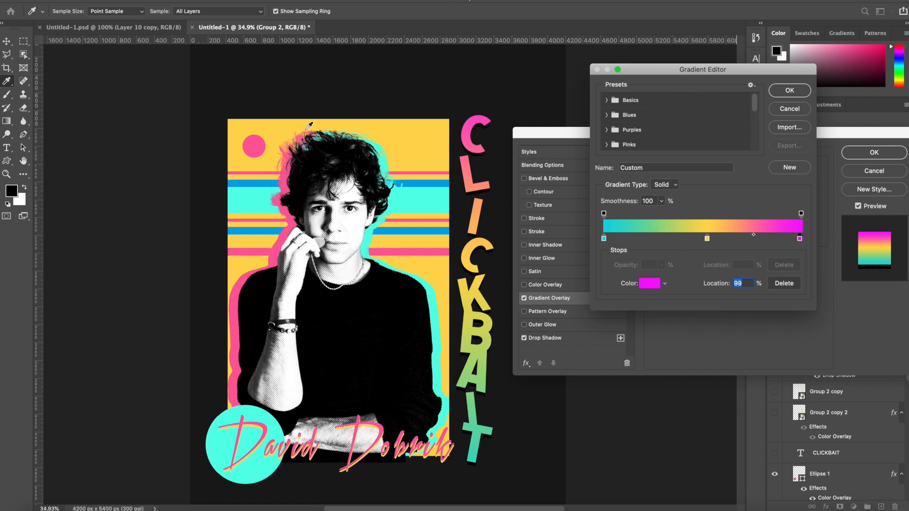
double_click(799, 240)
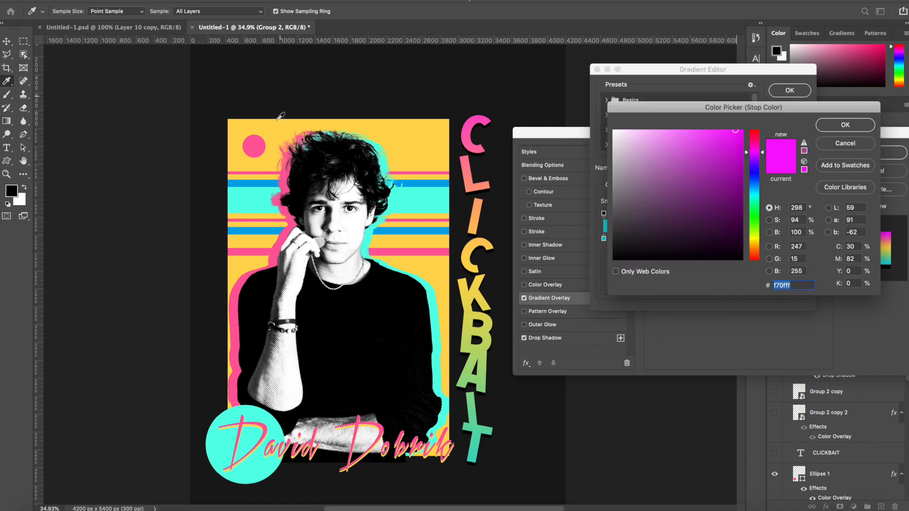
click(259, 144)
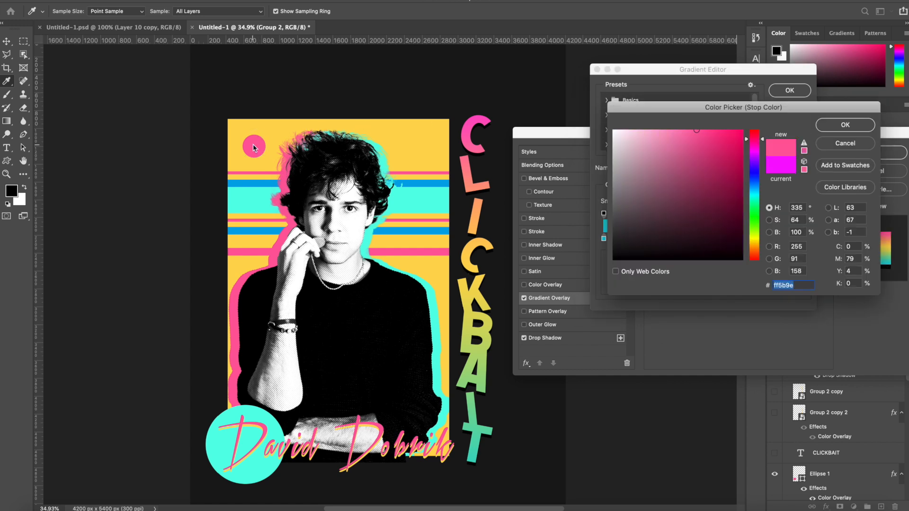
click(828, 125)
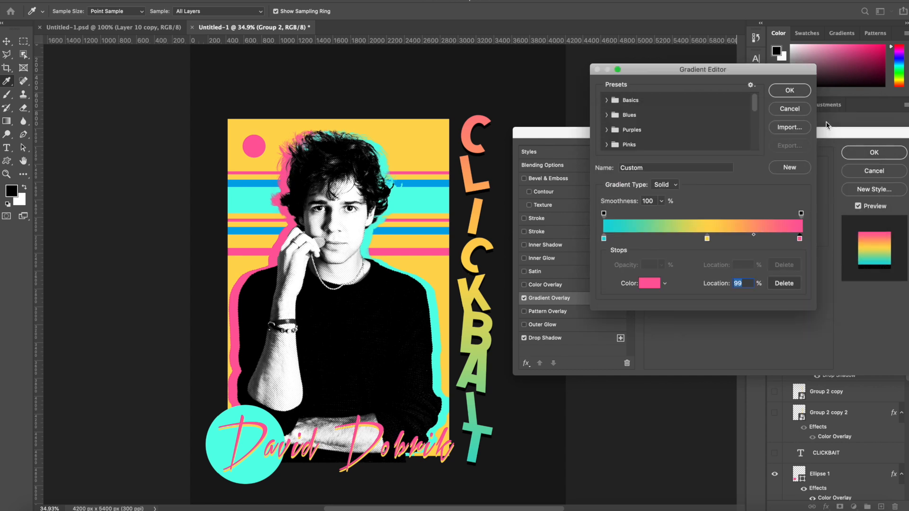
Set the gradient's start stop to turquoise 58ffe8, reverse the gradient and apply the layer style
double_click(604, 239)
click(413, 208)
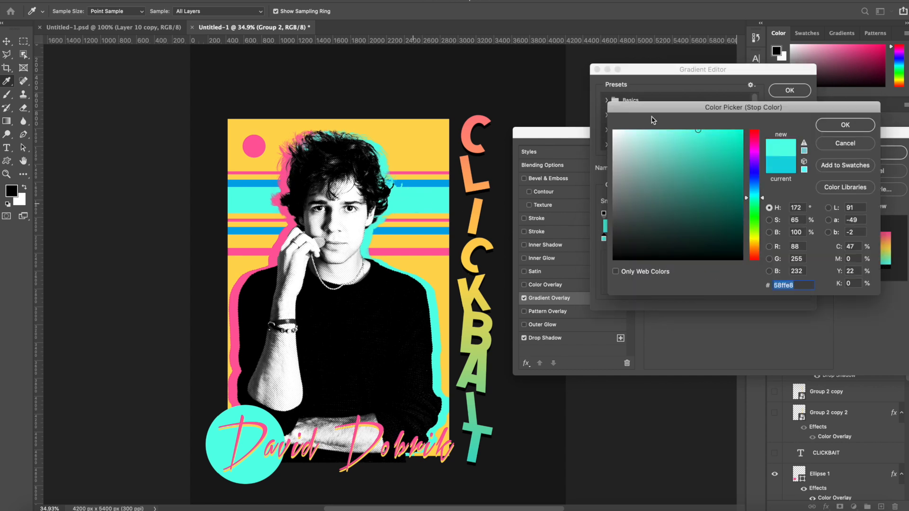
click(840, 125)
click(790, 91)
click(870, 153)
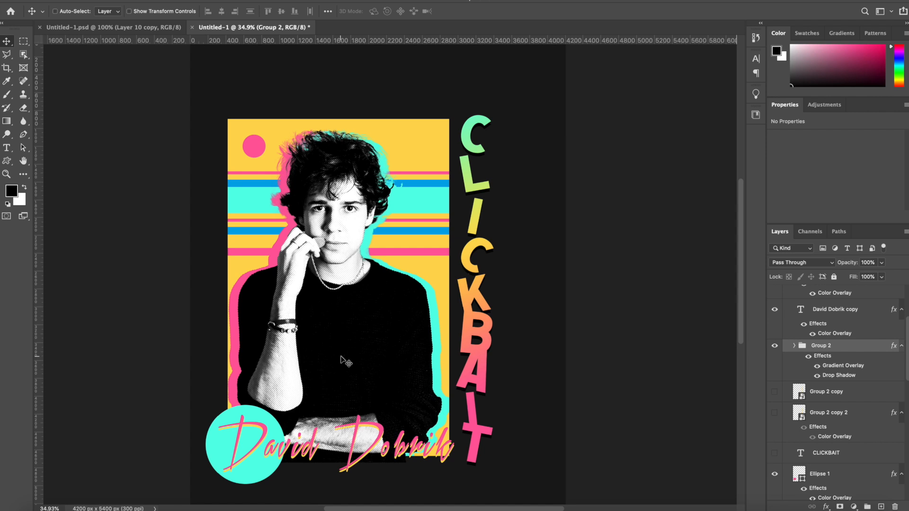
Tighten the kerning between the o and b of Dobrik in the script name text
key(t)
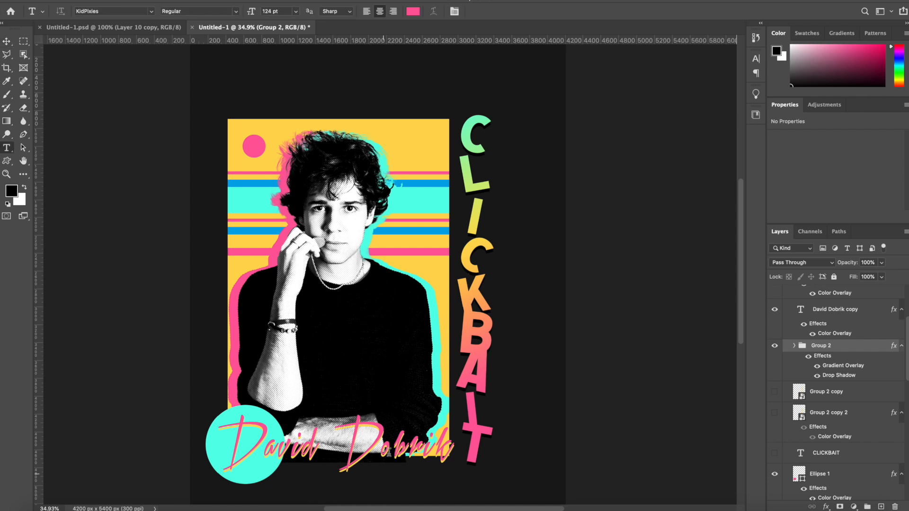
click(392, 449)
key(alt+Left)
key(alt+Left)
key(alt+Left)
key(alt+Left)
key(alt+Left)
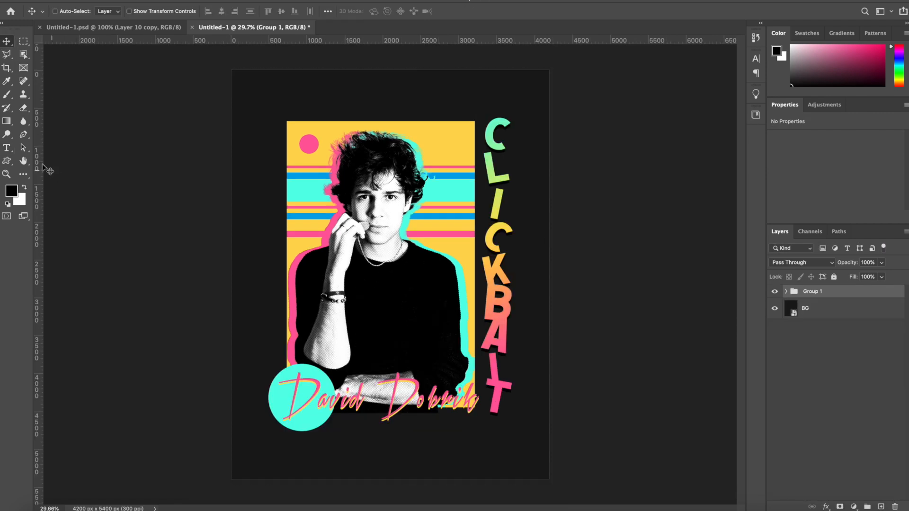
Expand Group 1 and select the yellow Rectangle 1 layer with the Brush tool active
key(b)
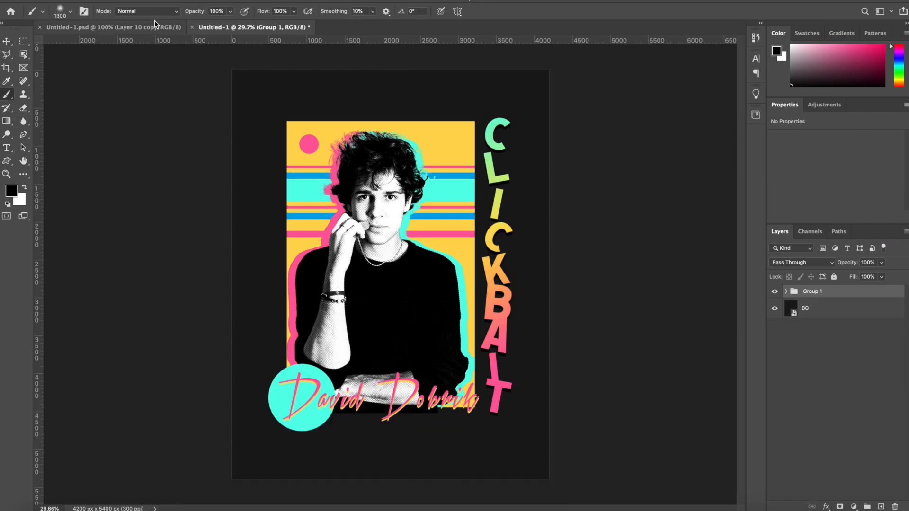
scroll(548, 282, up, 5)
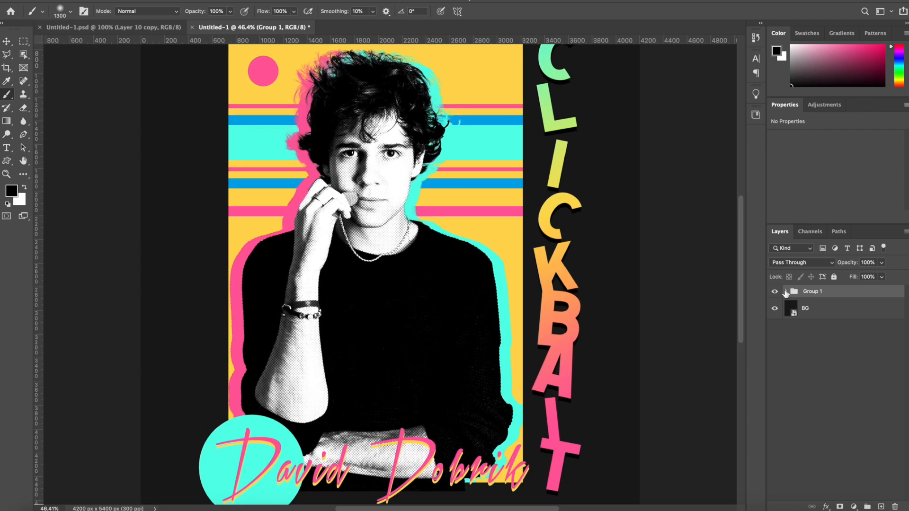
click(785, 292)
scroll(808, 364, down, 3)
click(826, 451)
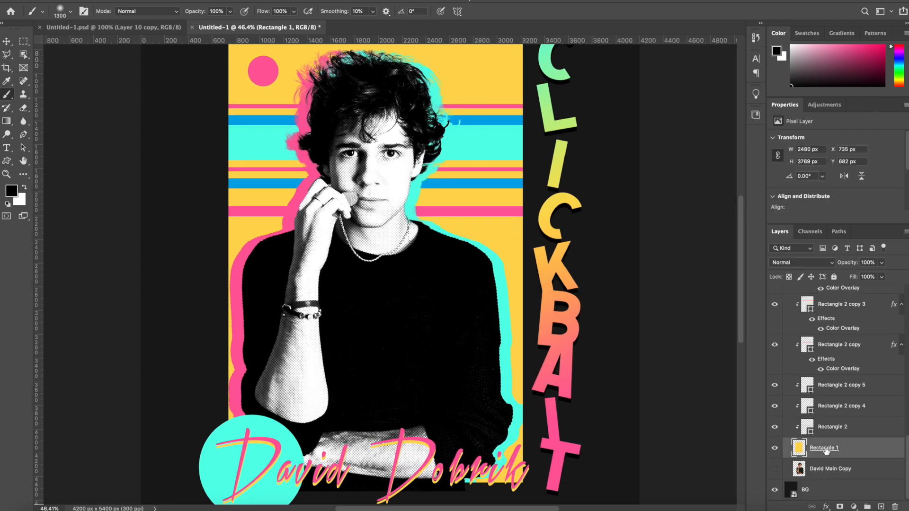
Choose the KYLE Ultimate Charcoal Pencil 25px brush from the Dry Media Brushes and enlarge it to 175 px
click(69, 12)
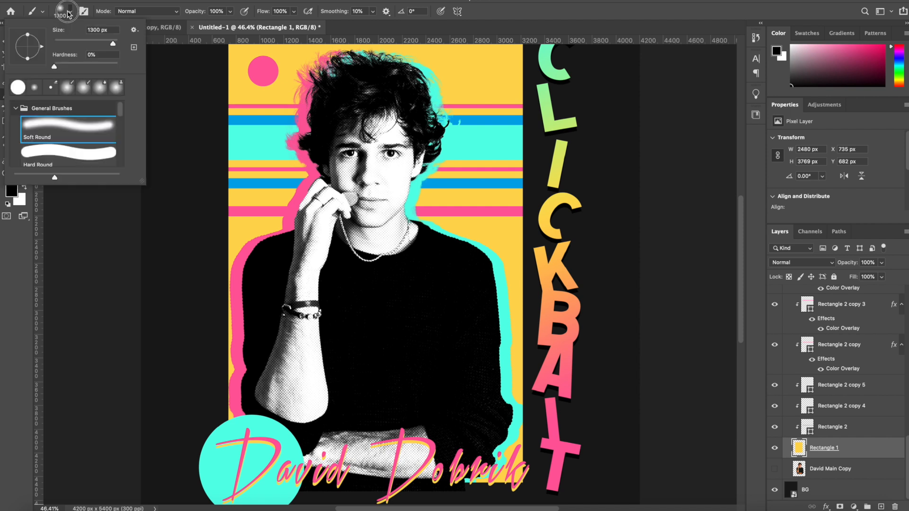
scroll(55, 144, down, 5)
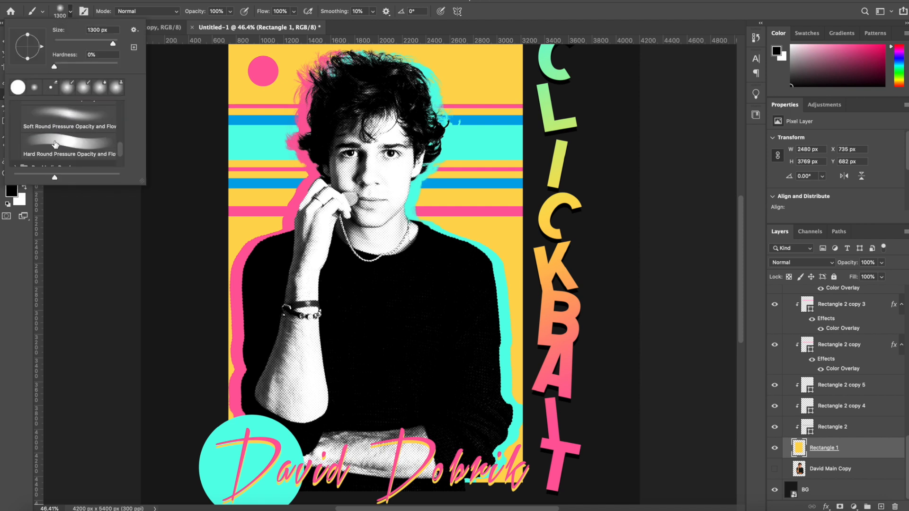
click(16, 130)
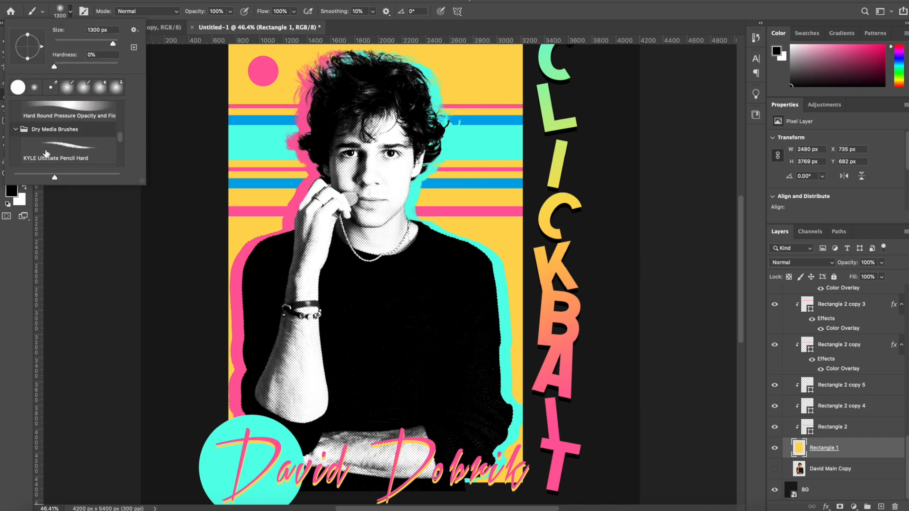
scroll(46, 153, down, 2)
click(65, 124)
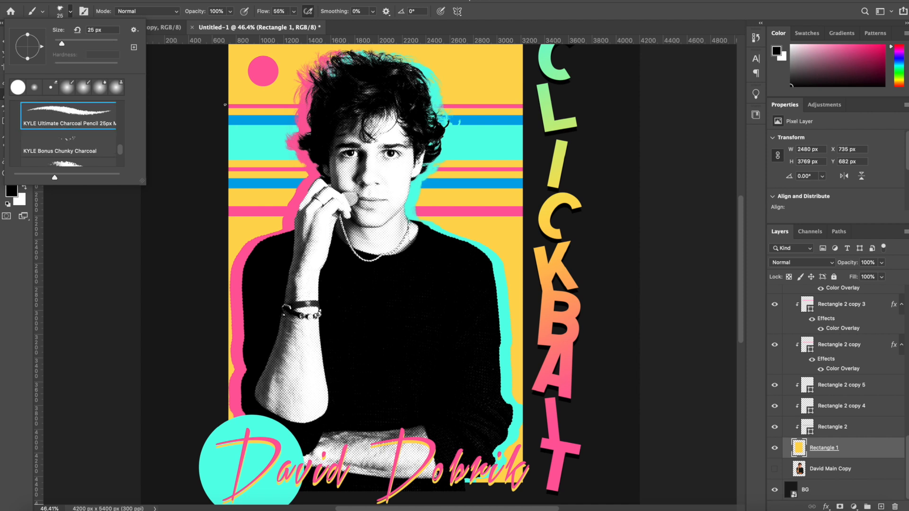
click(1, 333)
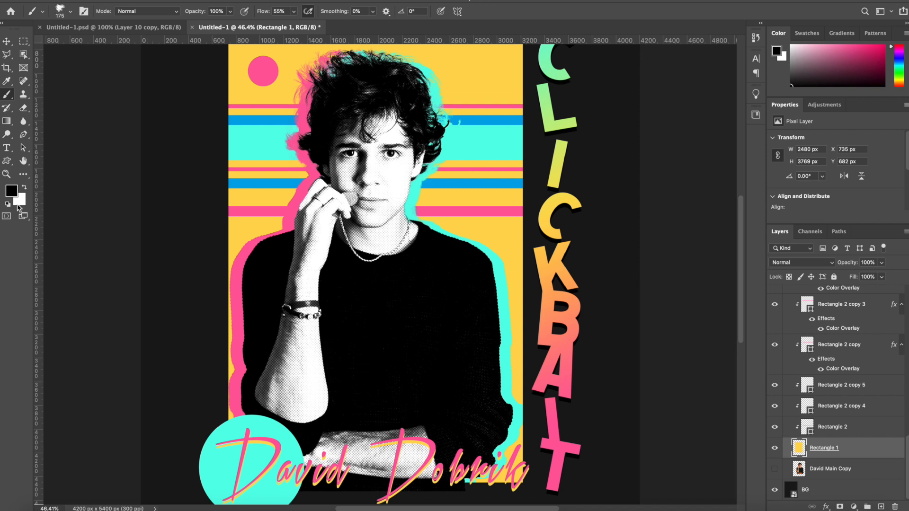
Set the foreground color to yellow ffd852, sampled from the rectangle, and try a rough brush stroke along its edge before undoing it
click(12, 192)
click(235, 96)
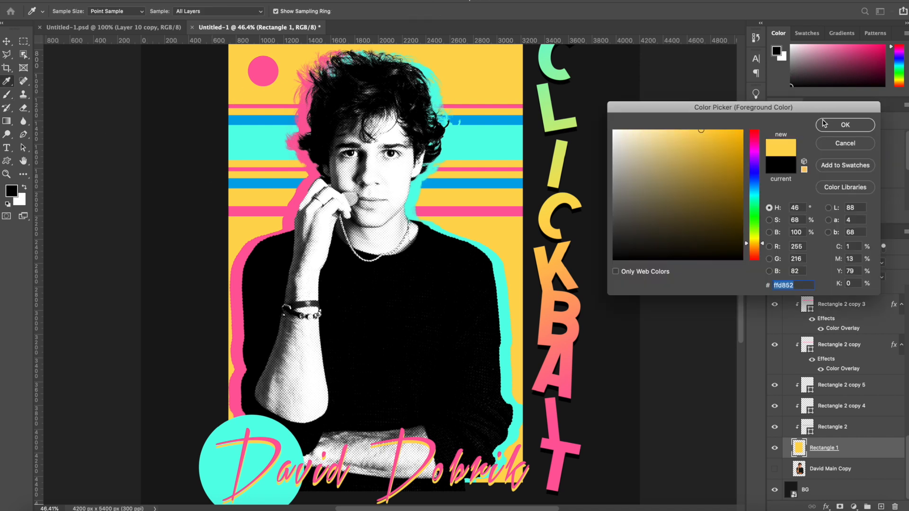
click(846, 125)
drag(229, 410, 236, 168)
key(super+z)
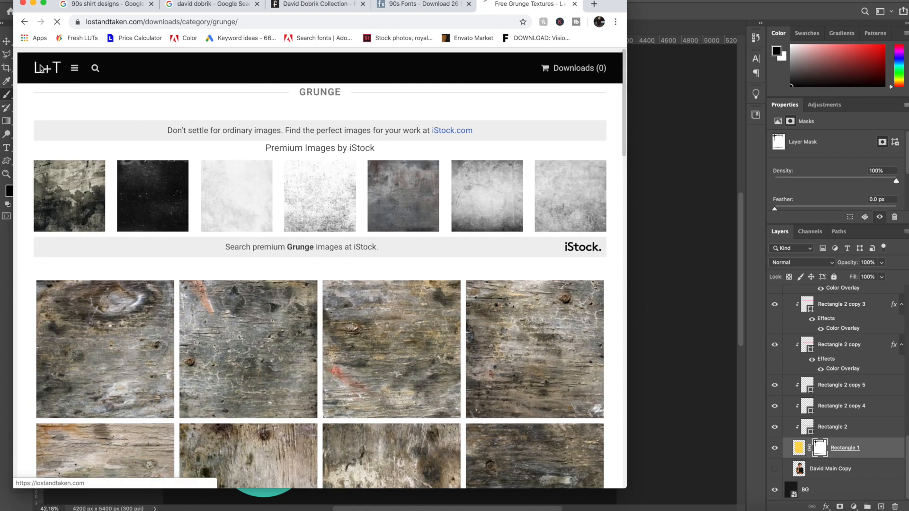
On the Lost and Taken website, go to the home page and open a texture from the Cardboard category
click(56, 71)
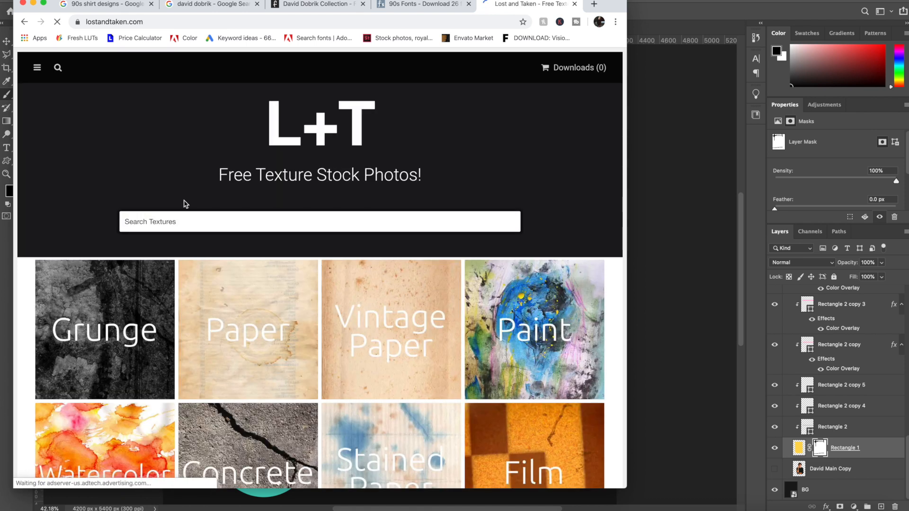
scroll(184, 203, down, 3)
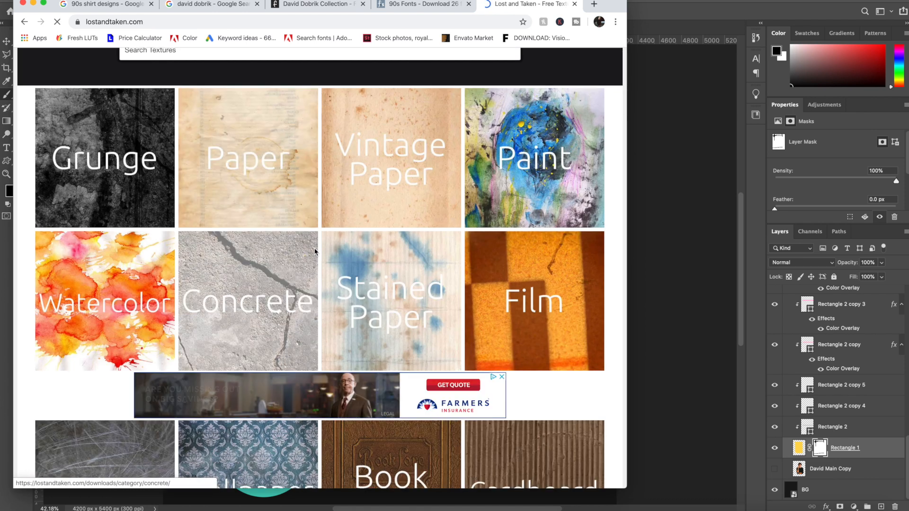
scroll(315, 240, down, 2)
scroll(315, 240, down, 1)
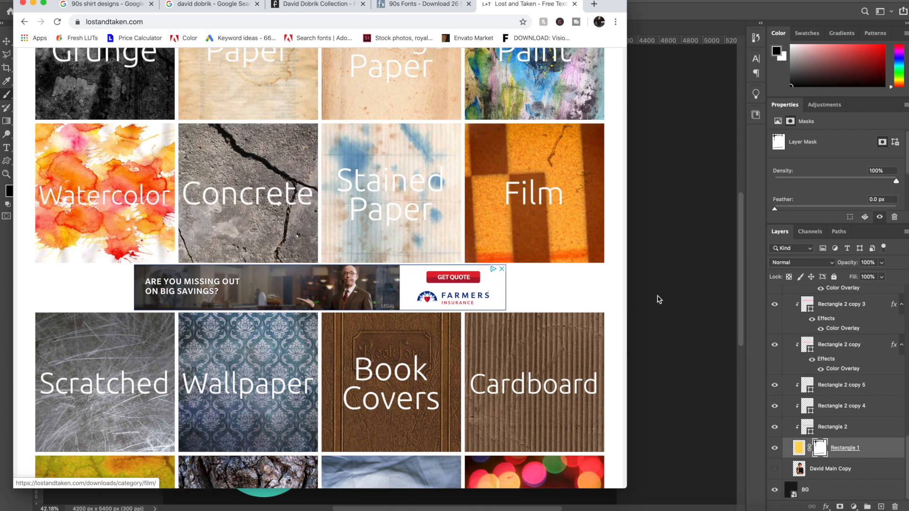
scroll(612, 311, down, 4)
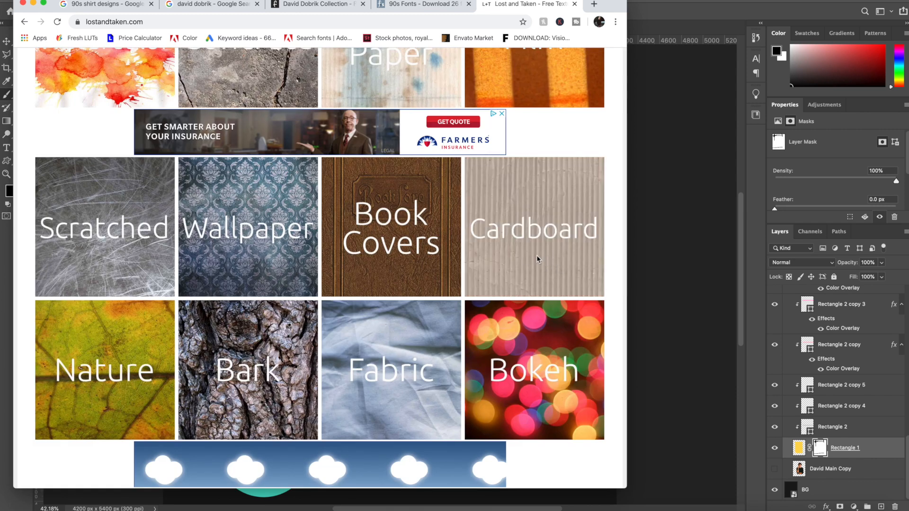
click(538, 260)
scroll(538, 259, down, 6)
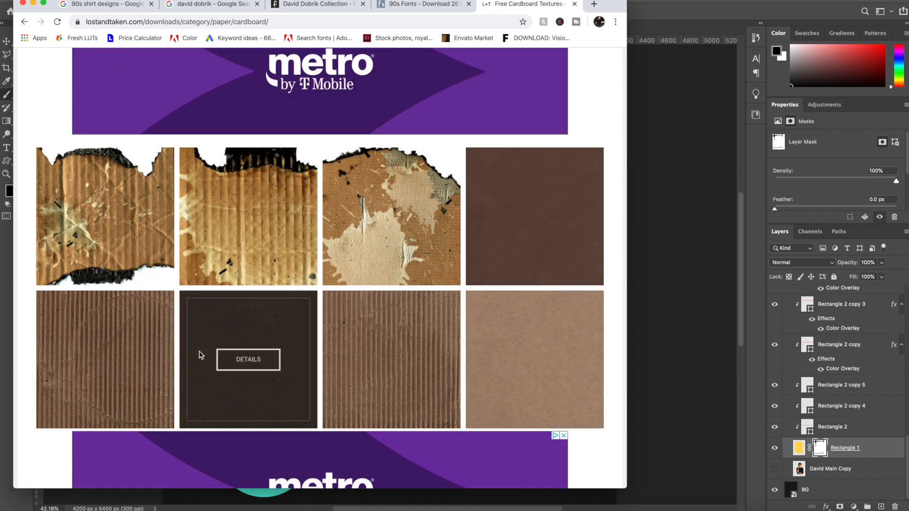
click(224, 343)
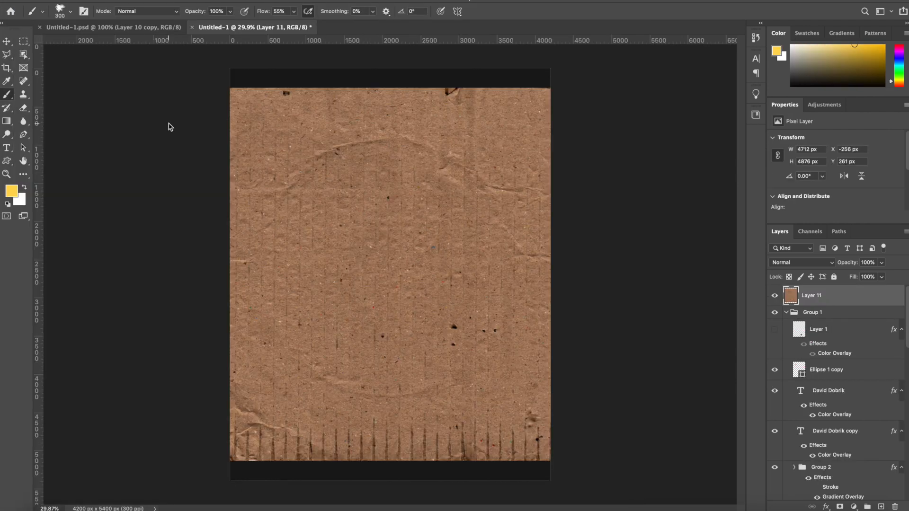
Desaturate the cardboard texture on Layer 11
click(120, 0)
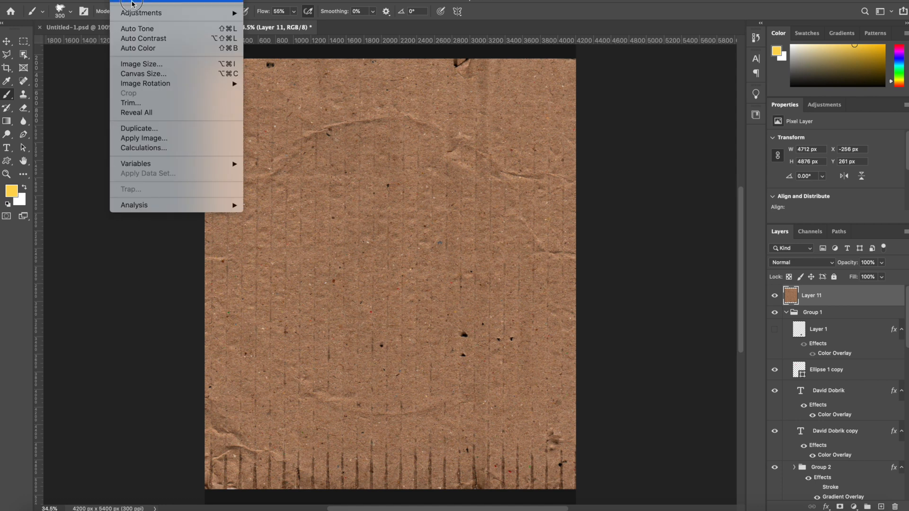
mouse_move(138, 12)
click(273, 215)
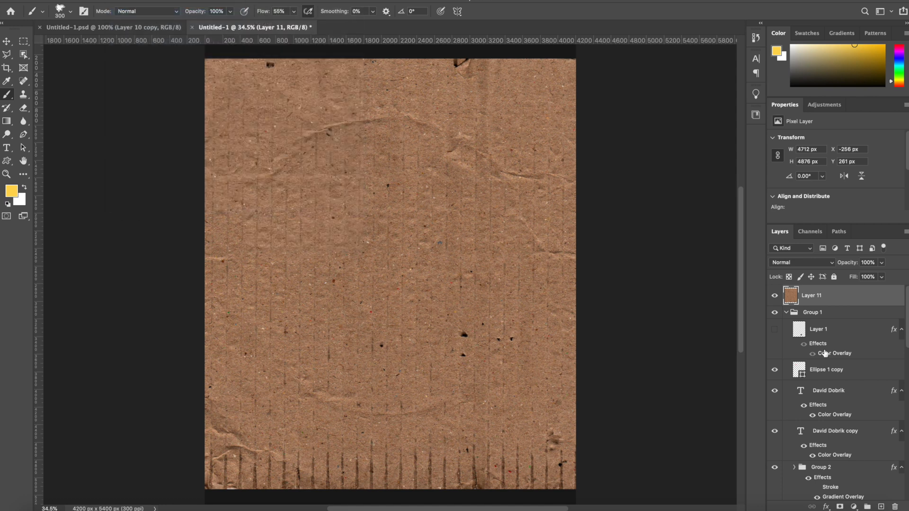
Set the cardboard texture layer's blend mode to Screen and clip it to Group 1
click(796, 264)
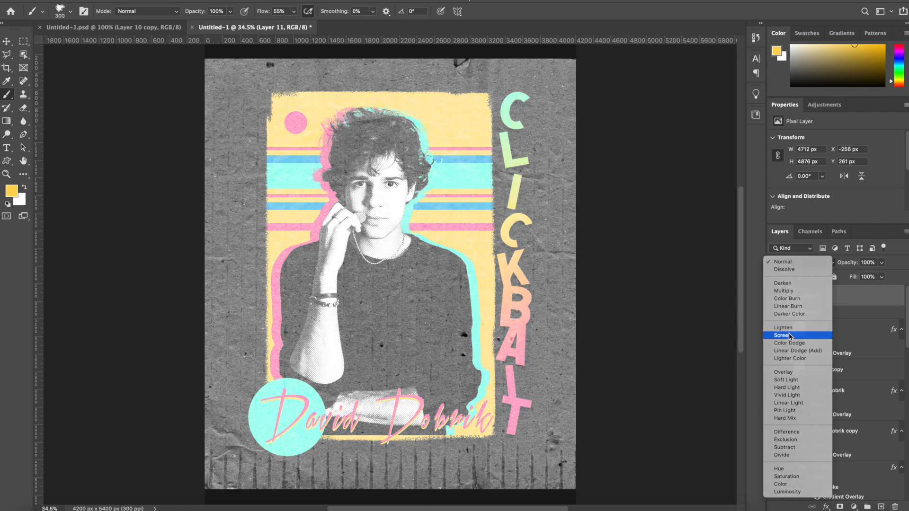
click(789, 336)
alt+click(808, 304)
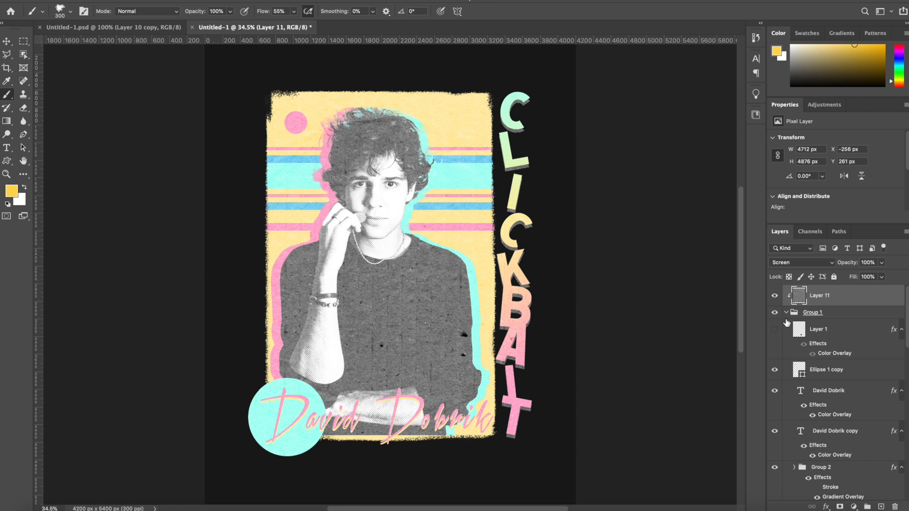
Apply a Camera Raw Filter to the texture with Exposure -2.75, Contrast +28, Highlights +54, Whites +63 and Blacks -68
click(236, 1)
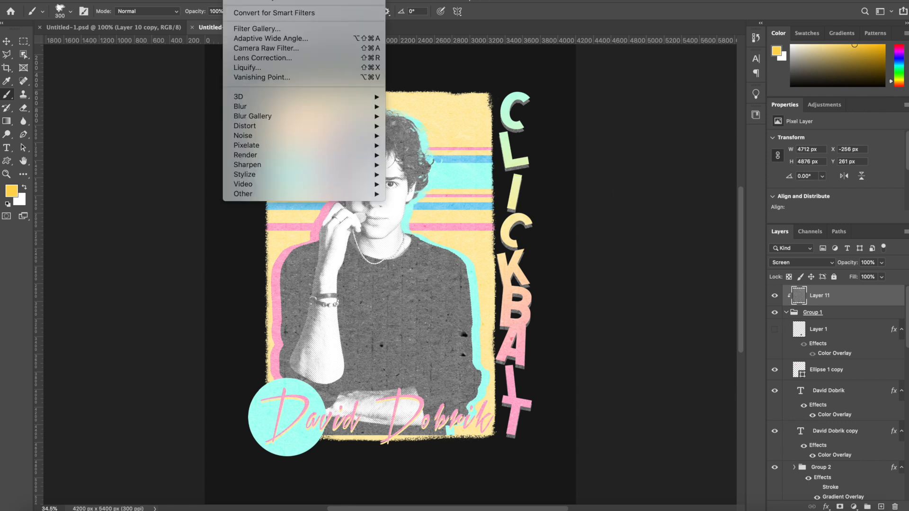
click(266, 48)
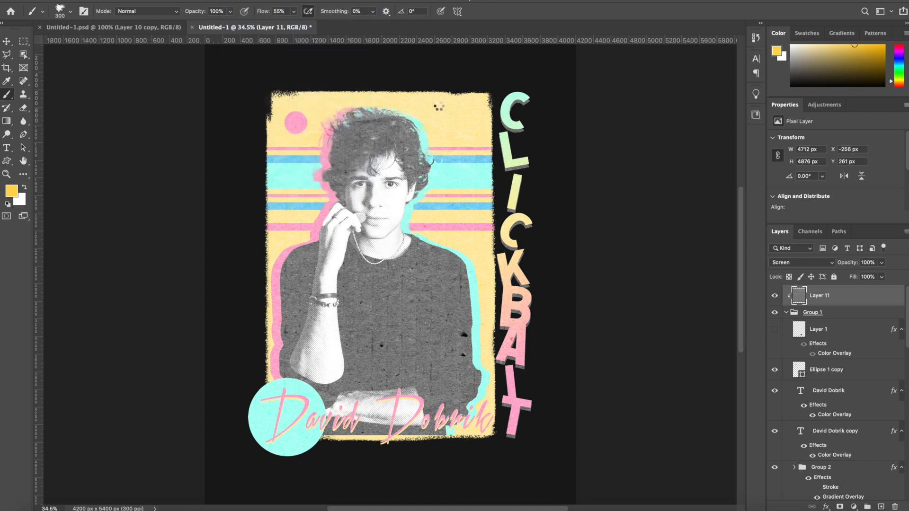
drag(678, 238, 677, 237)
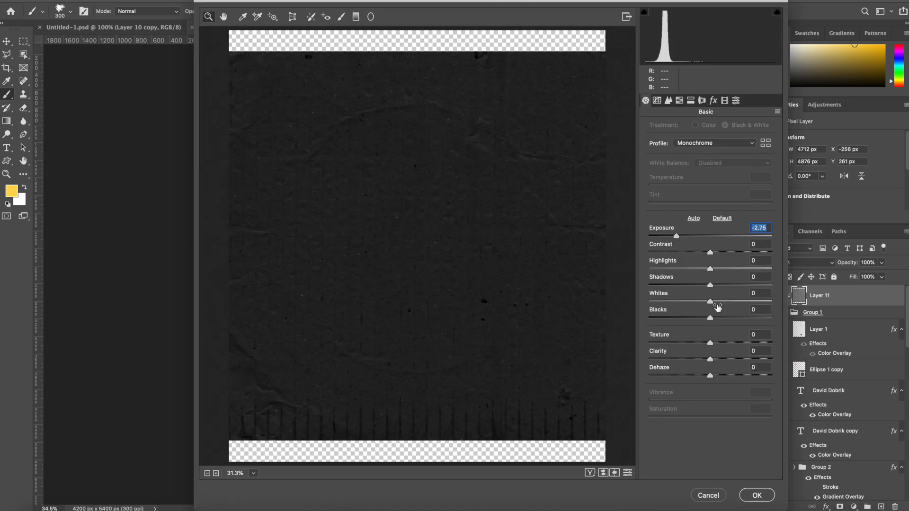
drag(714, 303, 753, 303)
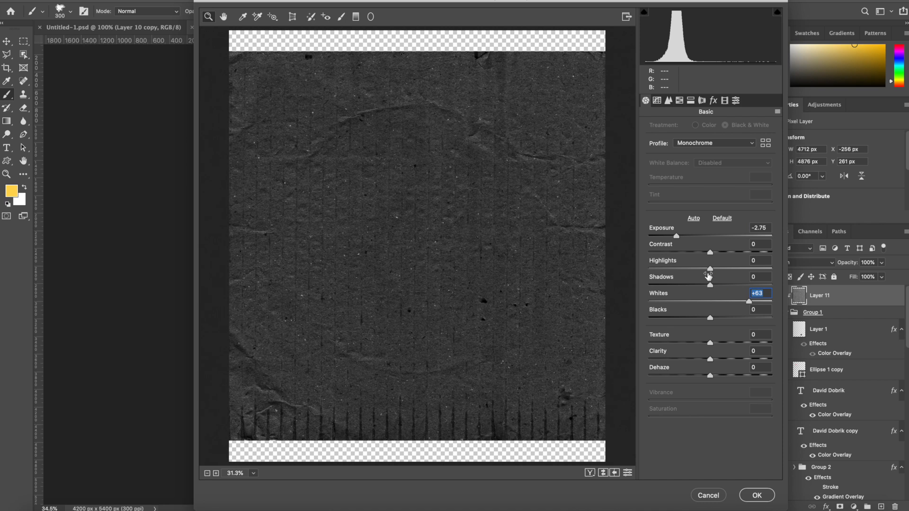
drag(709, 269, 728, 256)
drag(702, 318, 668, 318)
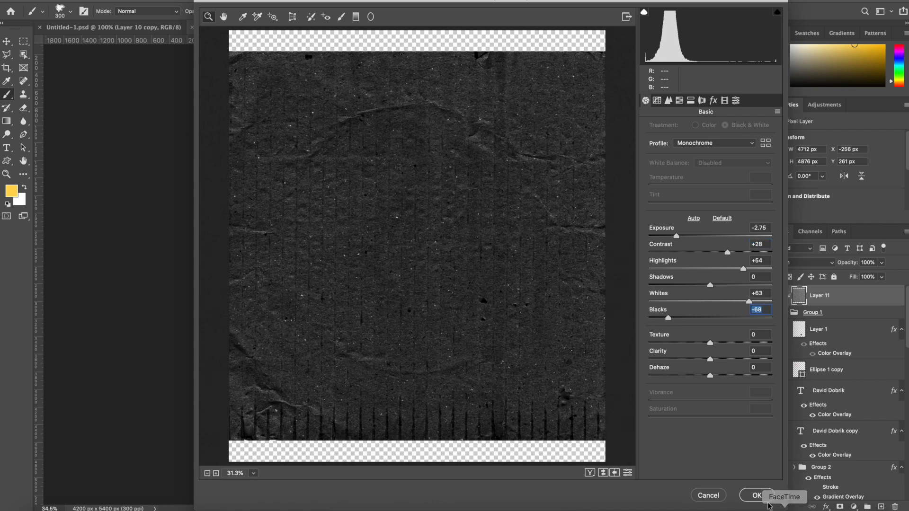
click(757, 495)
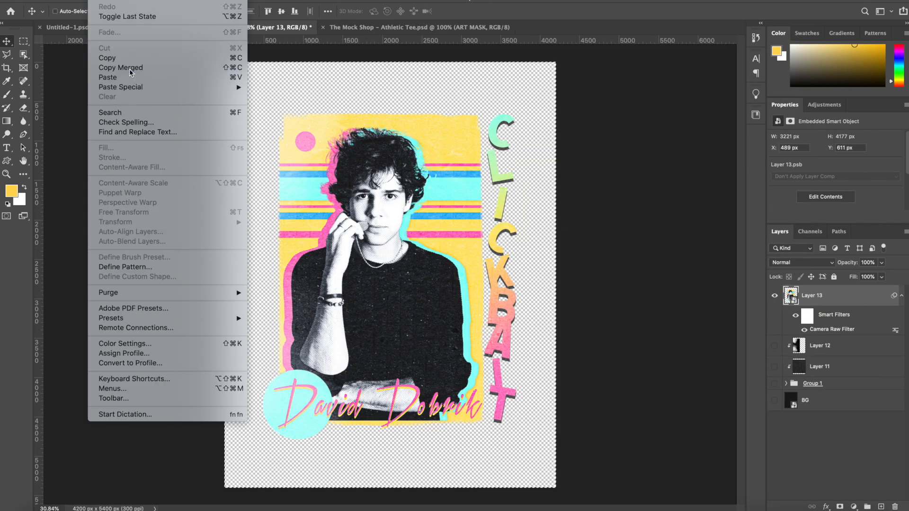
In The Mock Shop – Athletic Tee.psd, set the shirt's COLOR fill layer to dark 2a2626
click(471, 27)
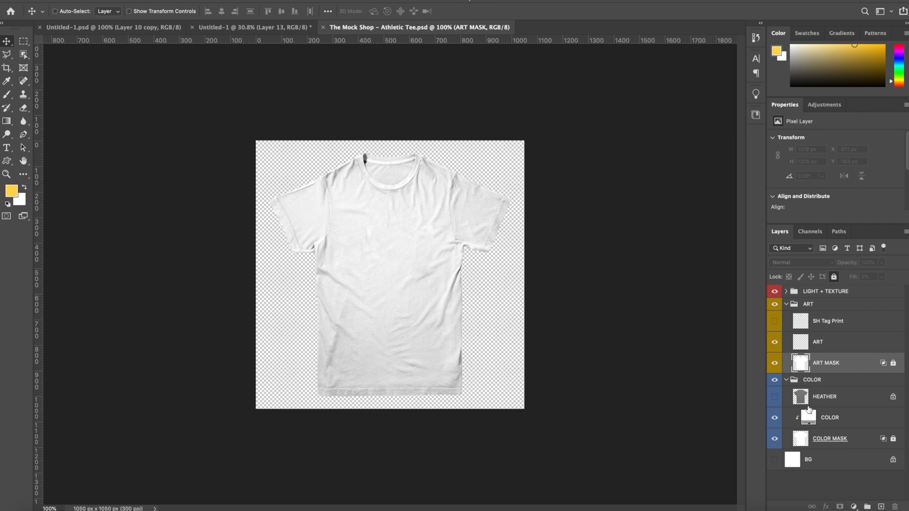
double_click(809, 415)
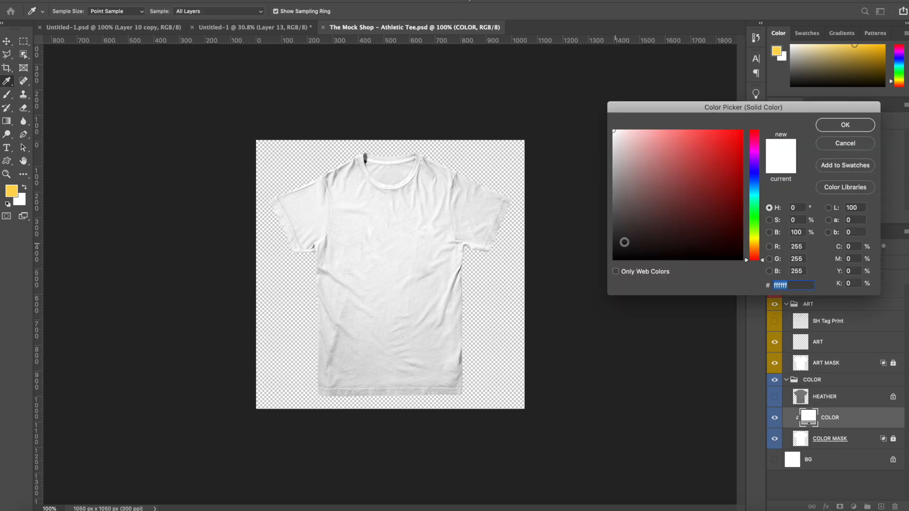
text(2a2626)
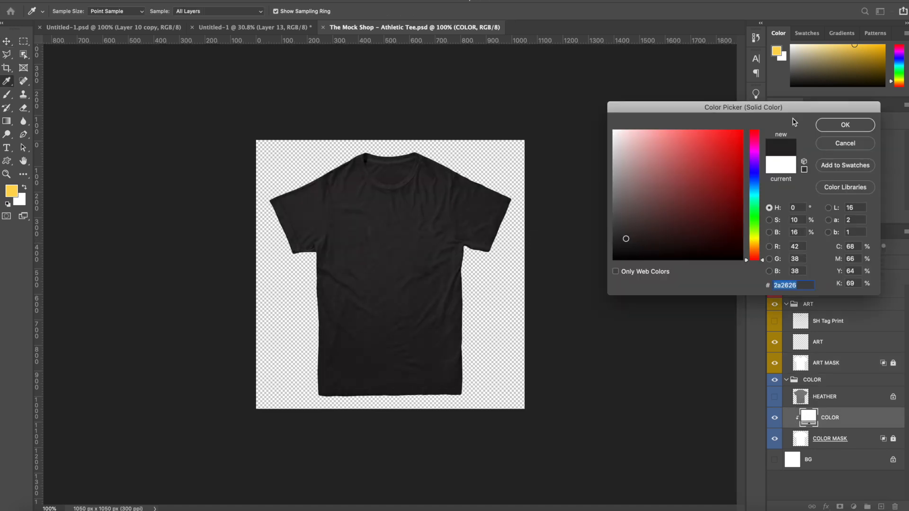
click(838, 125)
Paste the artwork into the shirt mockup, scale it to 13.38% and center it on the shirt
key(ctrl+v)
key(ctrl+t)
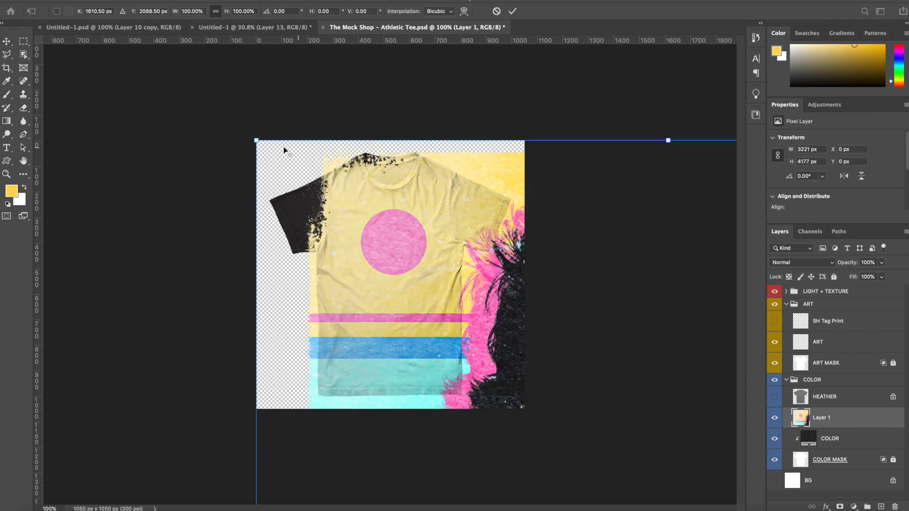
drag(258, 138, 300, 129)
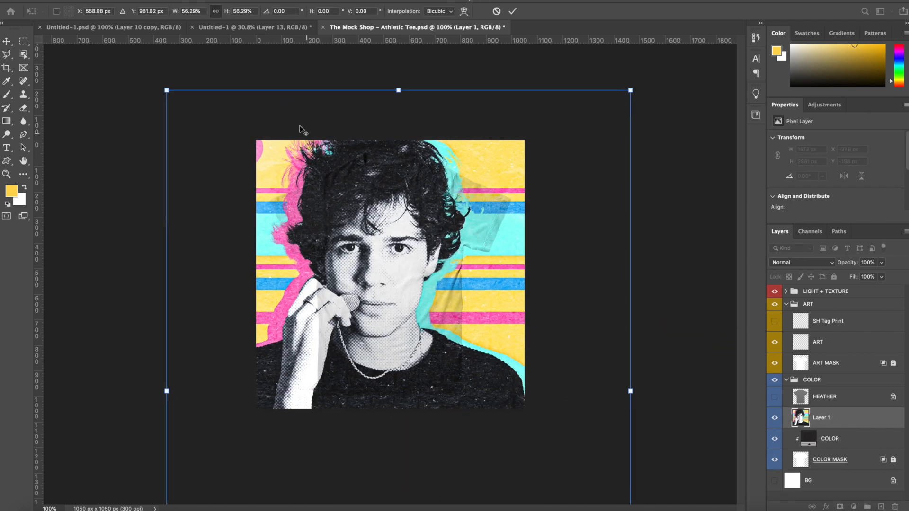
drag(163, 91, 394, 277)
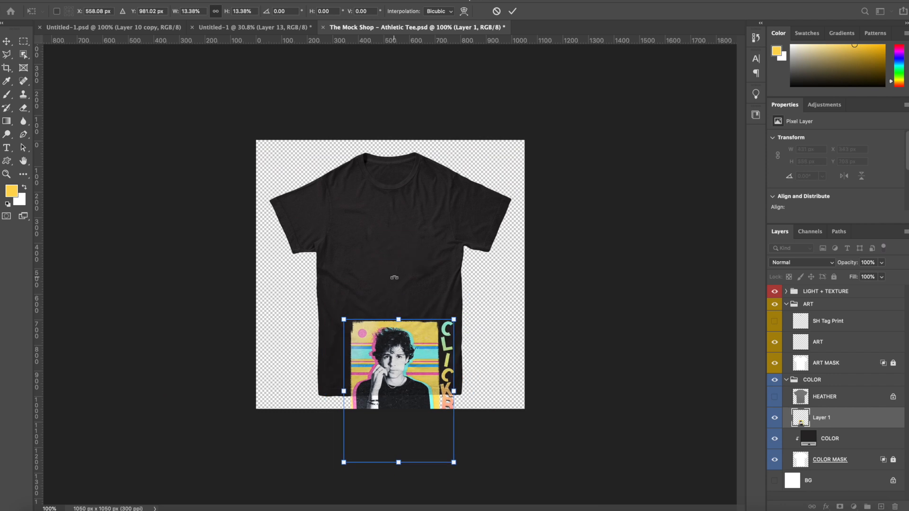
drag(403, 389, 397, 276)
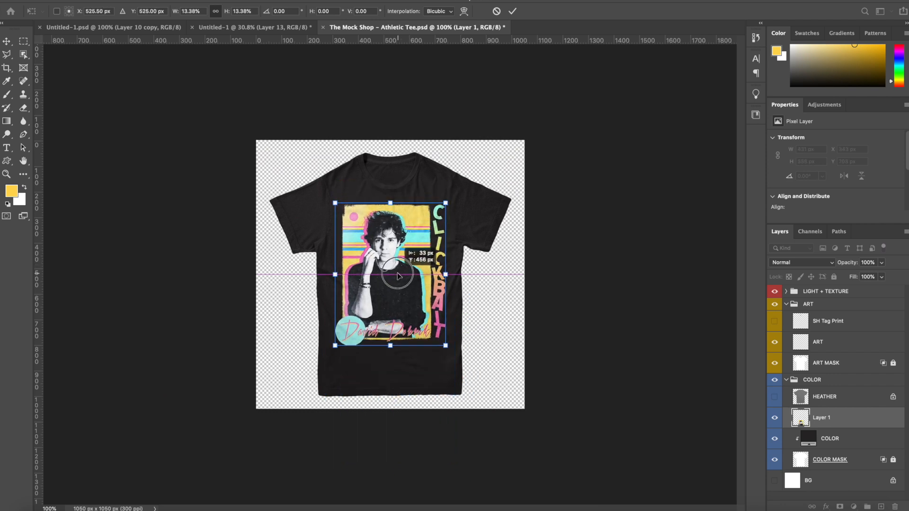
key(Return)
Shrink the pasted artwork to about 403 by 522 px and move its layer into the ART group directly above ART MASK
scroll(398, 276, up, 3)
key(super+t)
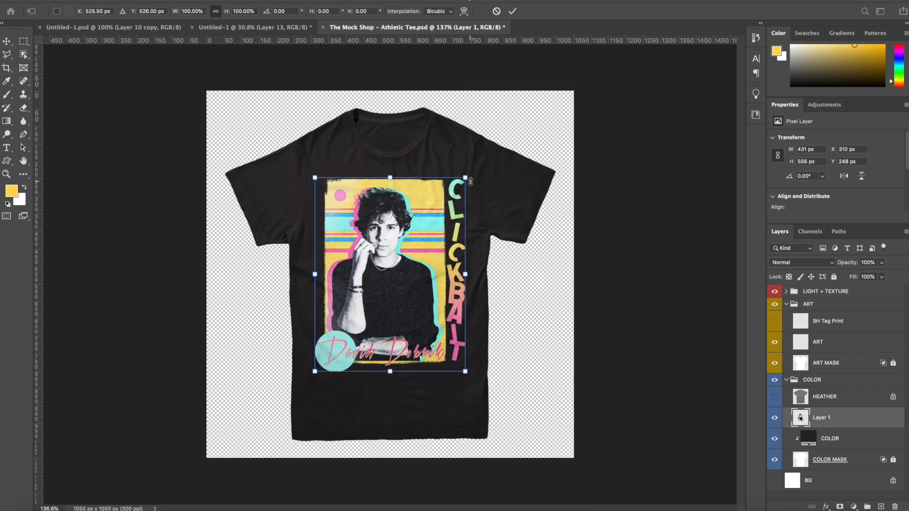
mouse_move(470, 182)
mouse_down()
mouse_move(432, 190)
mouse_move(459, 161)
mouse_move(458, 183)
mouse_up()
key(Return)
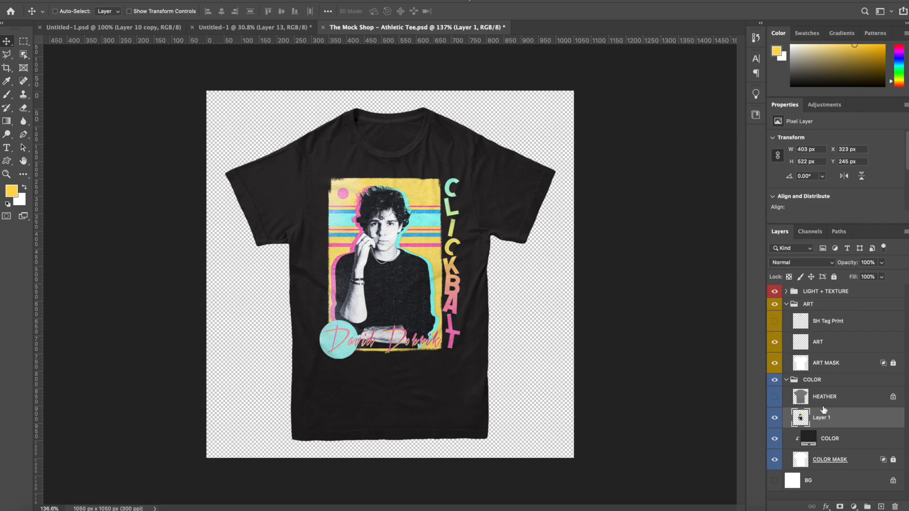
drag(824, 410, 824, 357)
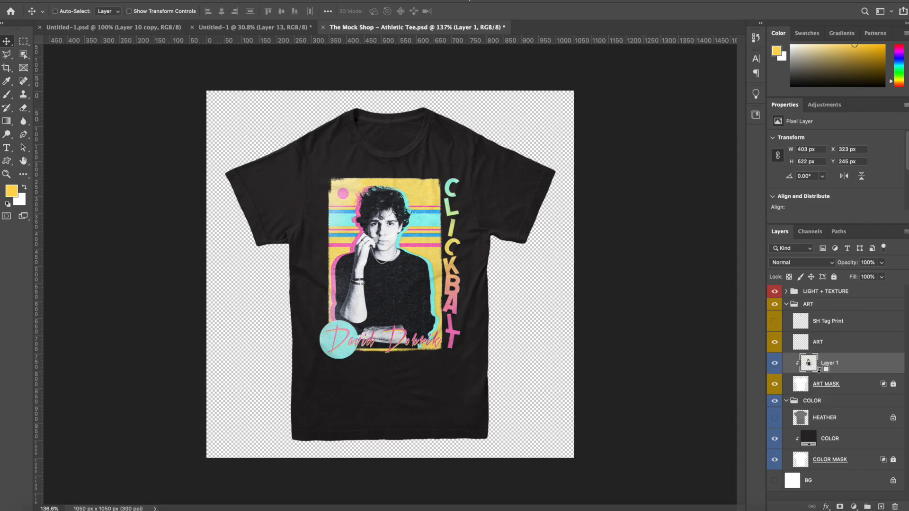